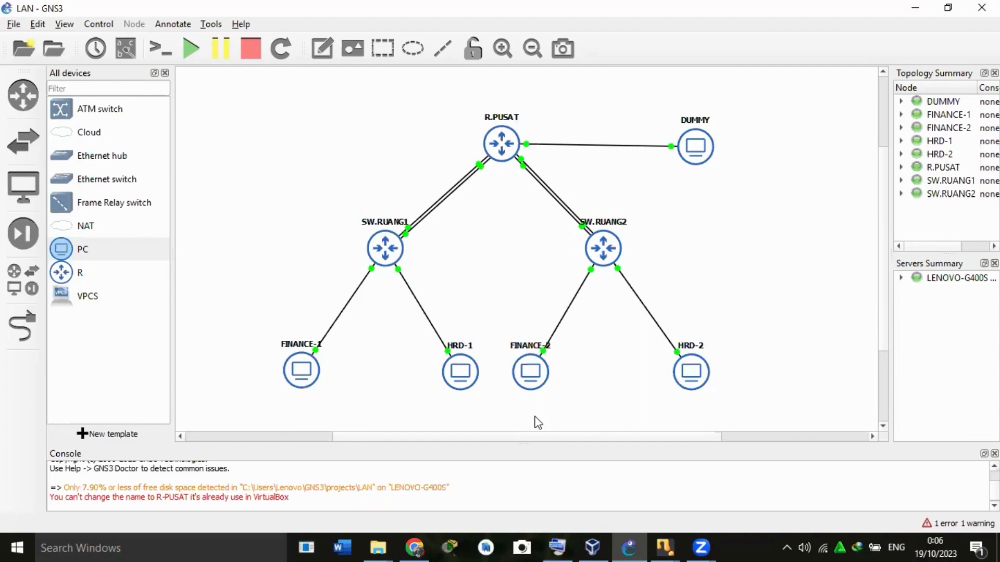
Switch to the DUMMY virtual machine and connect WinBox to the router at 08:00:27:FC:9A:F8 as admin.
mouse_move(668, 546)
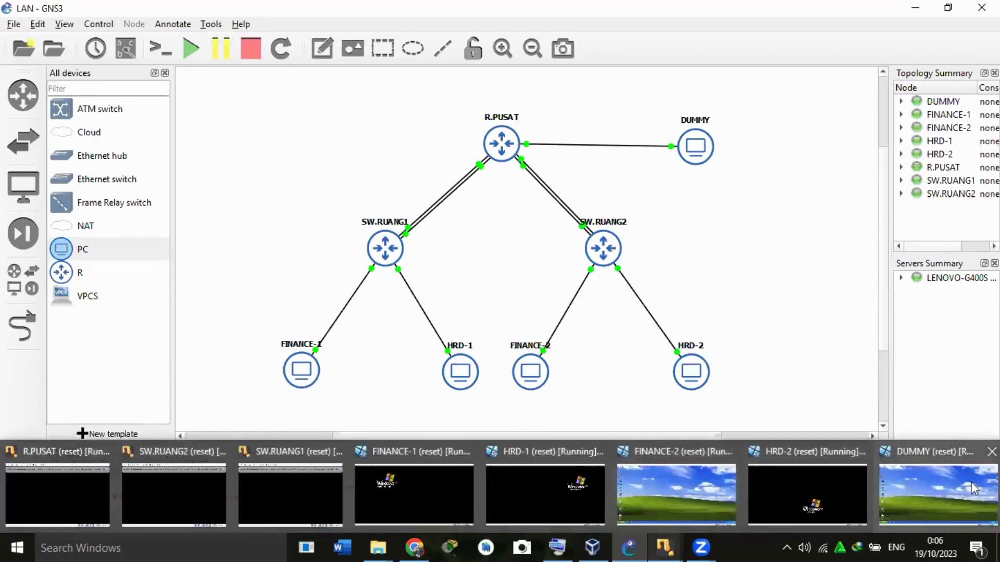
left_click(937, 492)
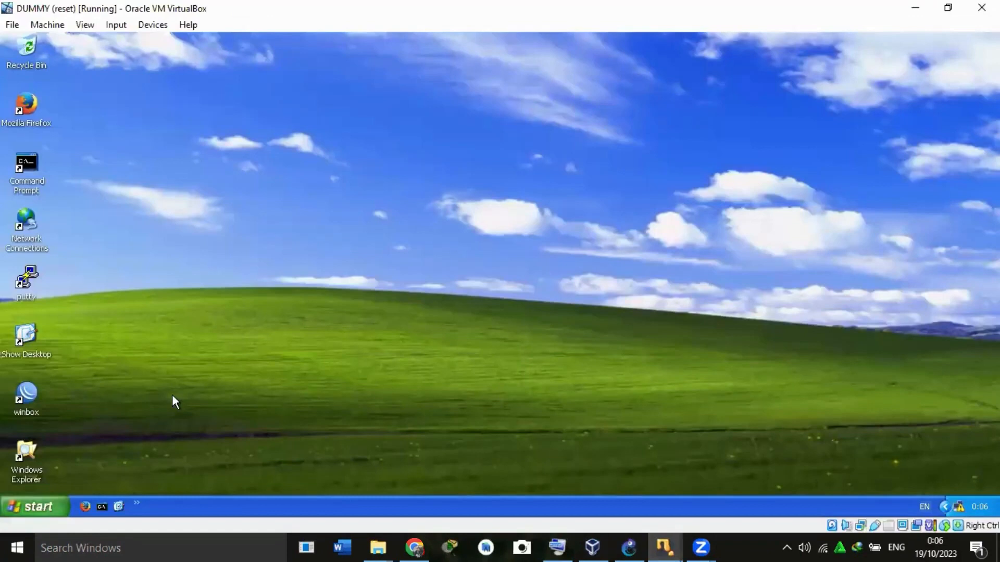
double_click(24, 410)
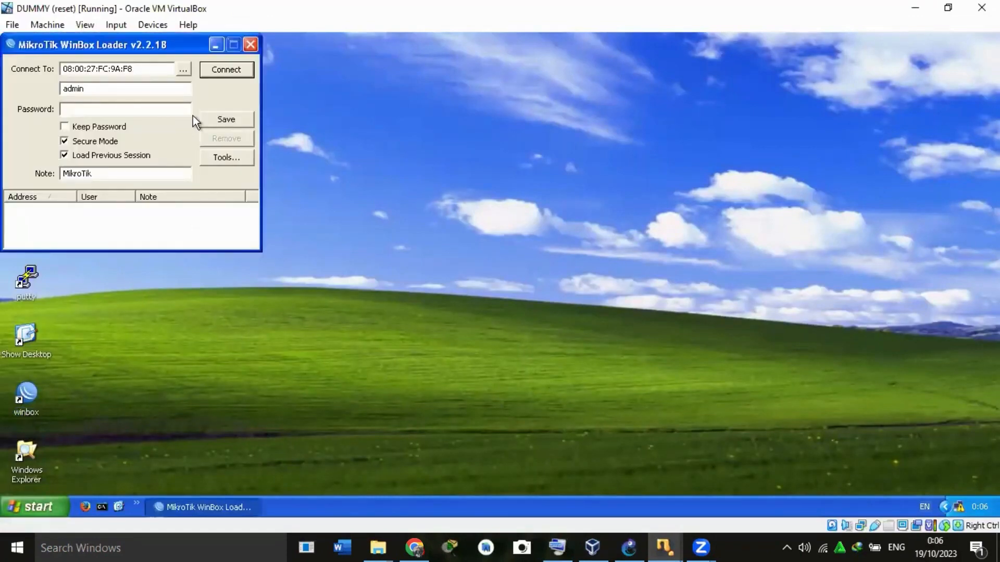
left_click(229, 69)
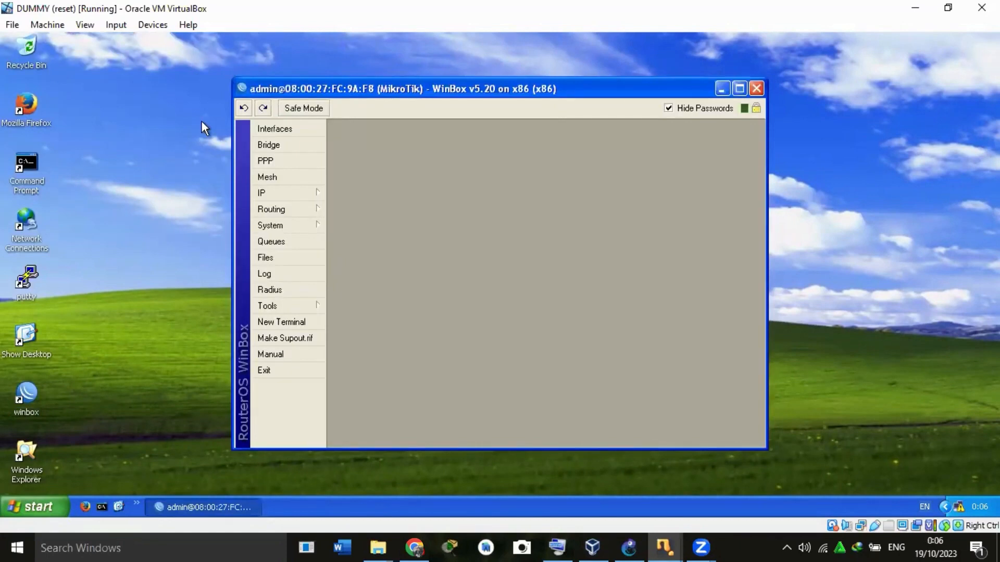
Review the general settings of the br-finance and br-hrd bridges on the router.
left_click(290, 146)
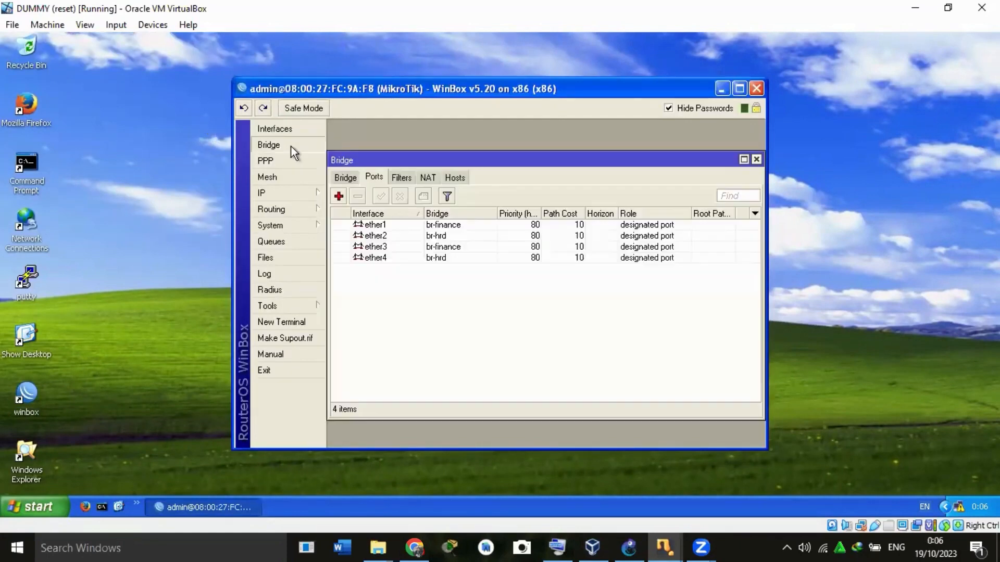
left_click(347, 179)
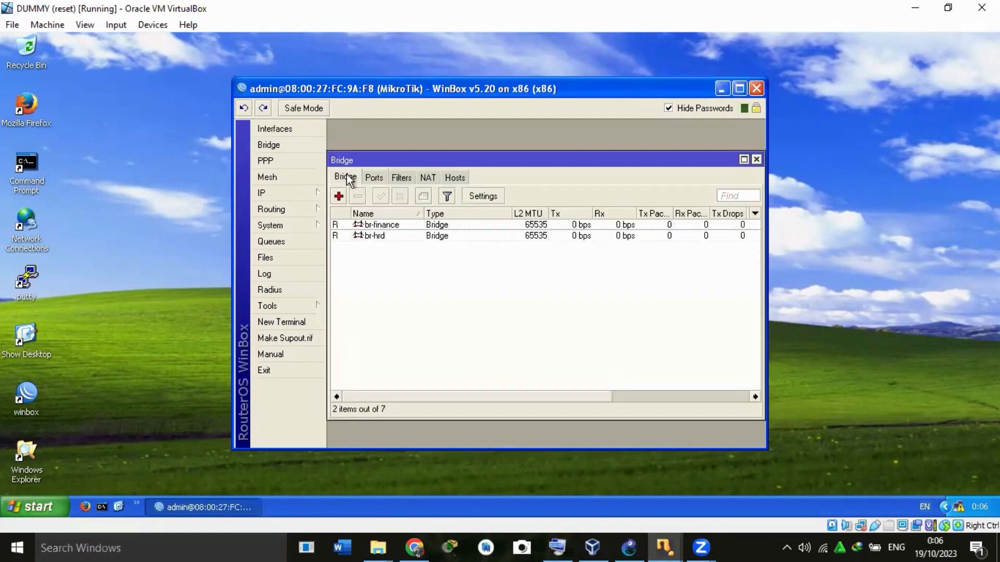
double_click(368, 226)
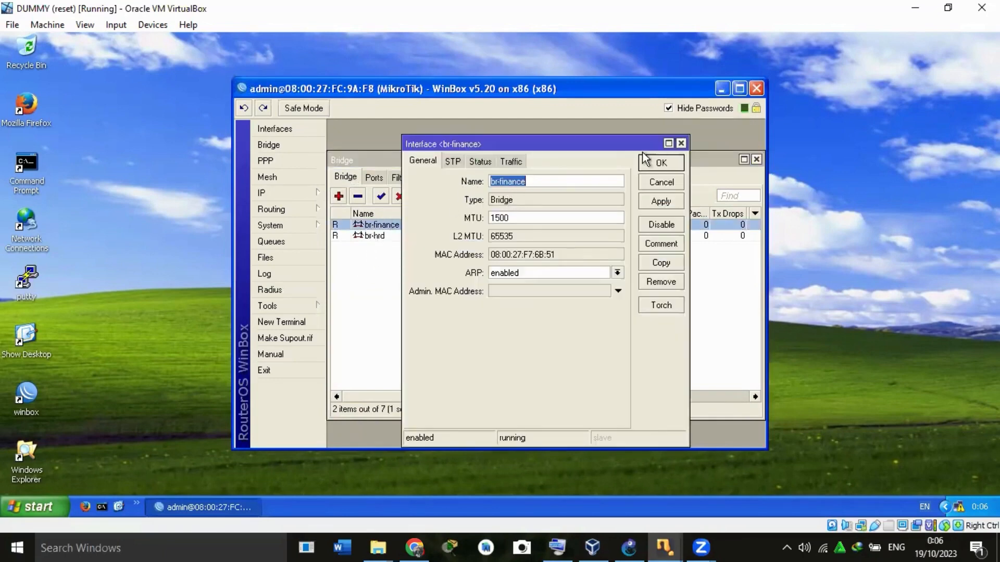
left_click(661, 162)
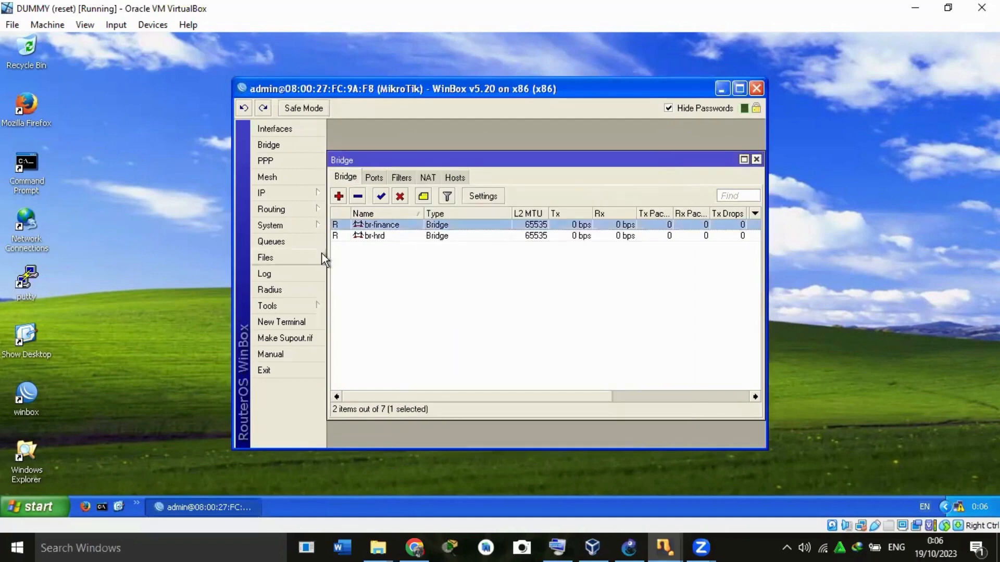
double_click(355, 235)
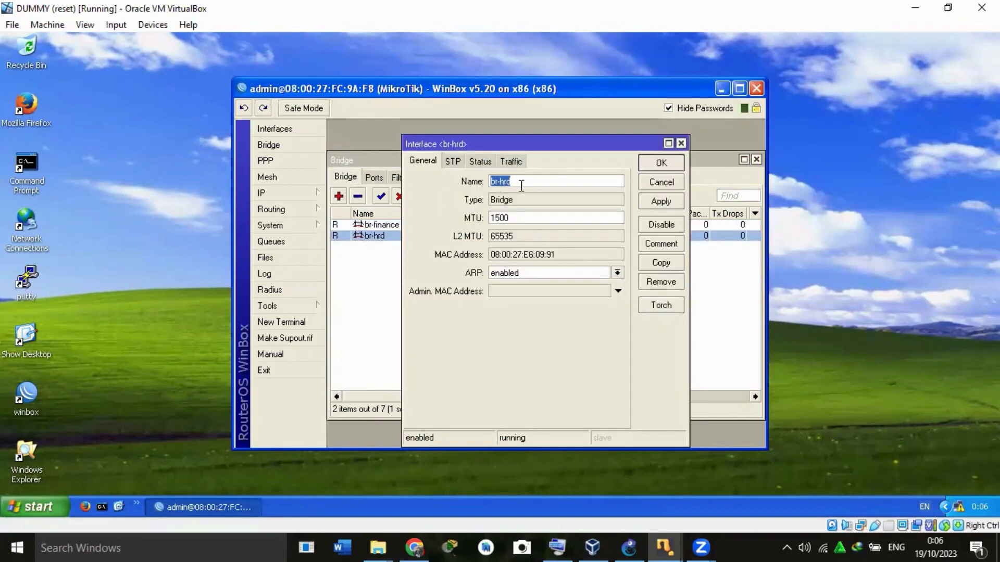
left_click(661, 164)
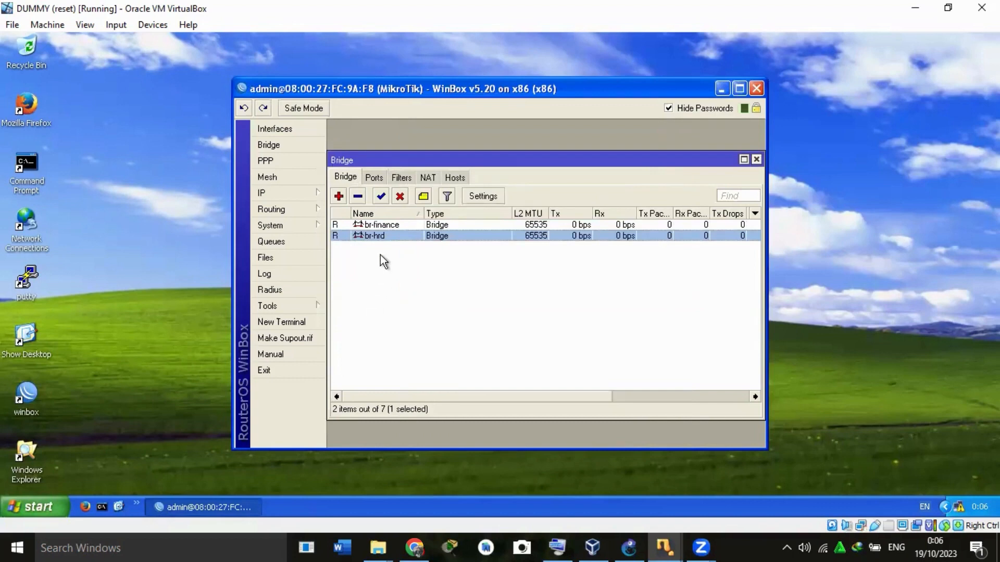
Check which bridge each of the ports ether1 to ether4 is assigned to.
left_click(375, 176)
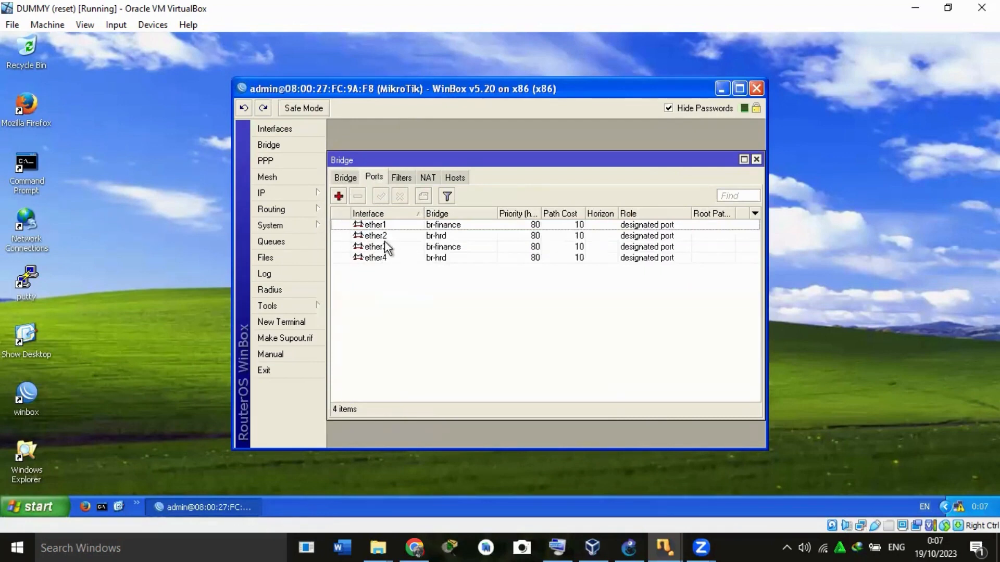
double_click(379, 227)
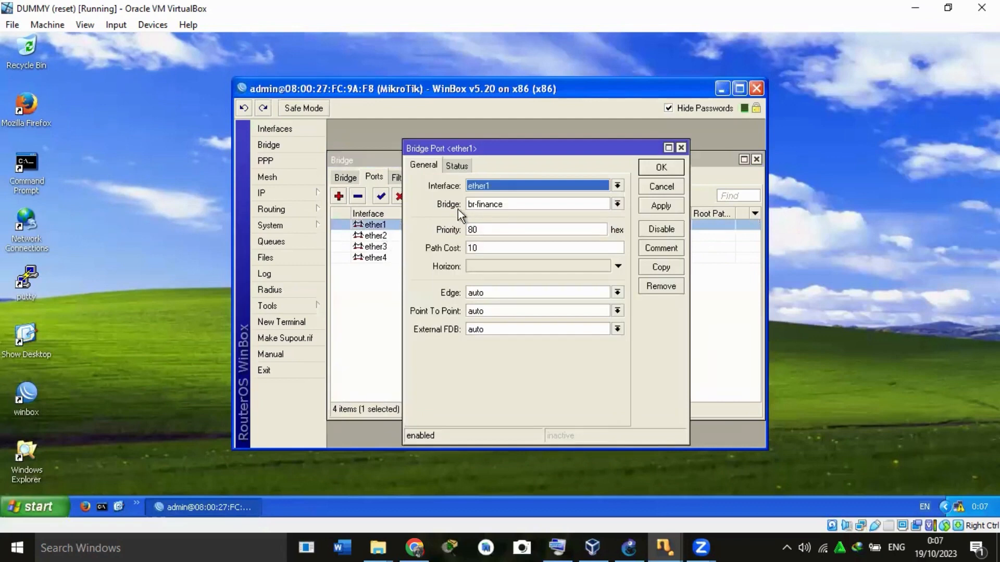
left_click(660, 168)
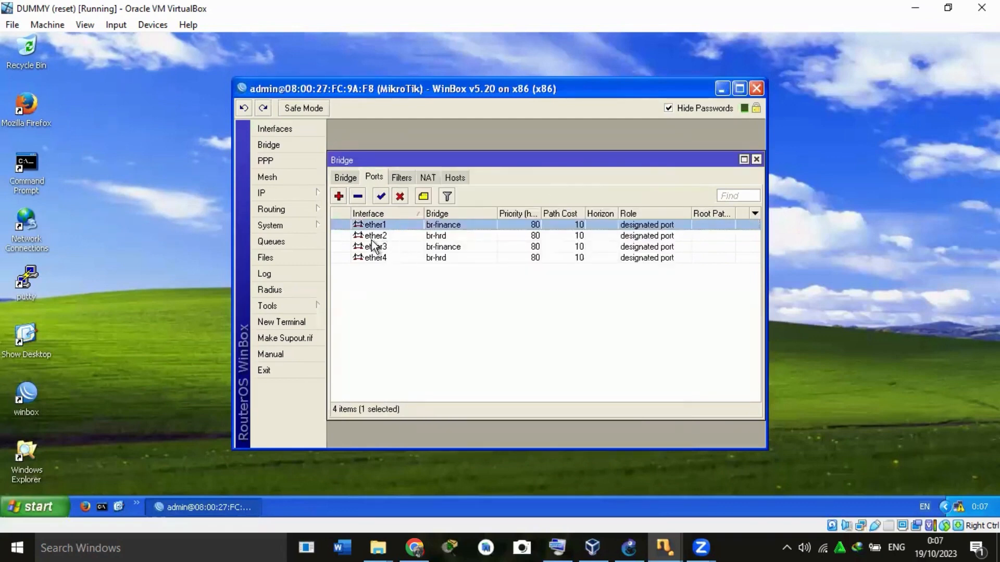
left_click(373, 238)
double_click(372, 238)
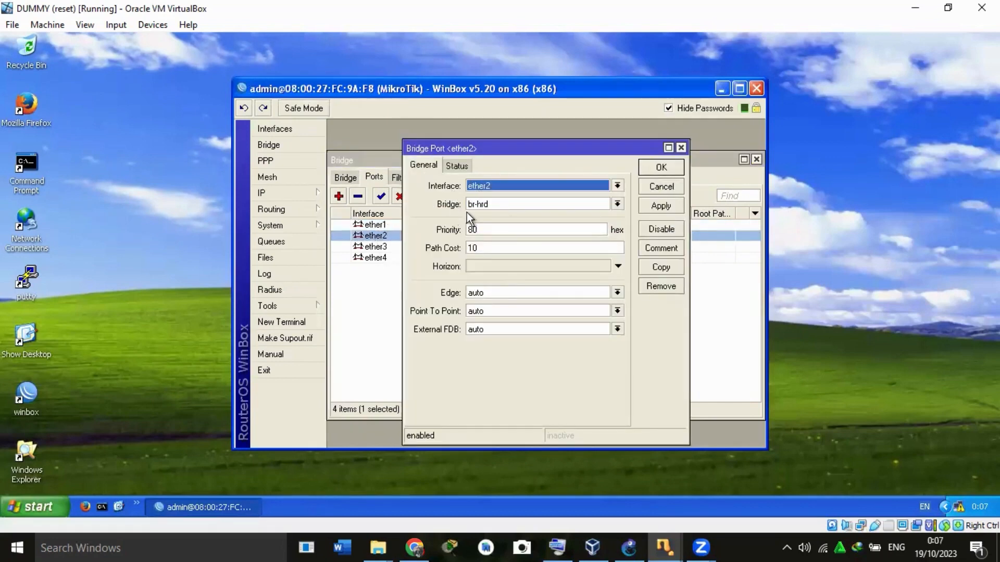
left_click(653, 168)
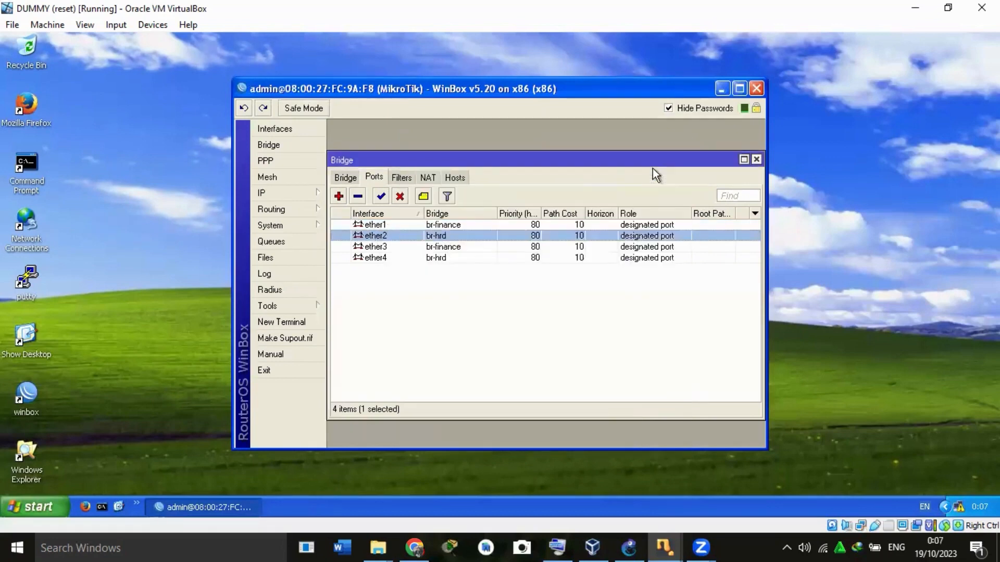
double_click(385, 247)
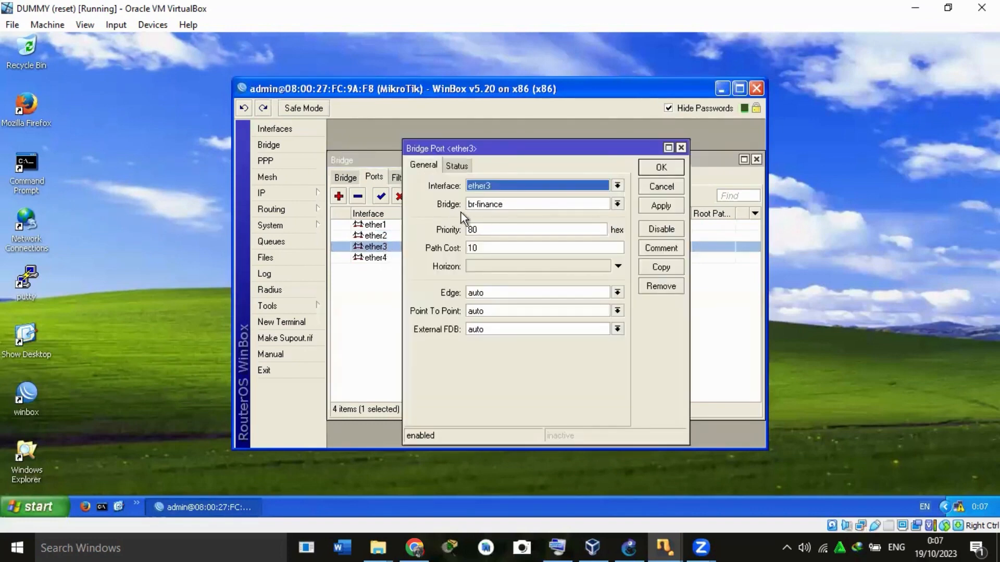
left_click(662, 167)
double_click(376, 257)
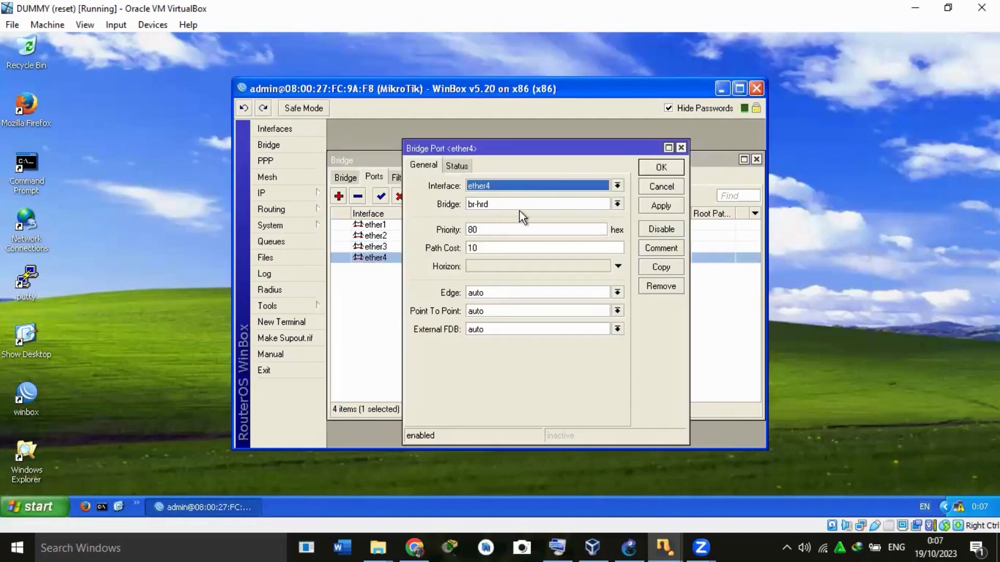
left_click(661, 168)
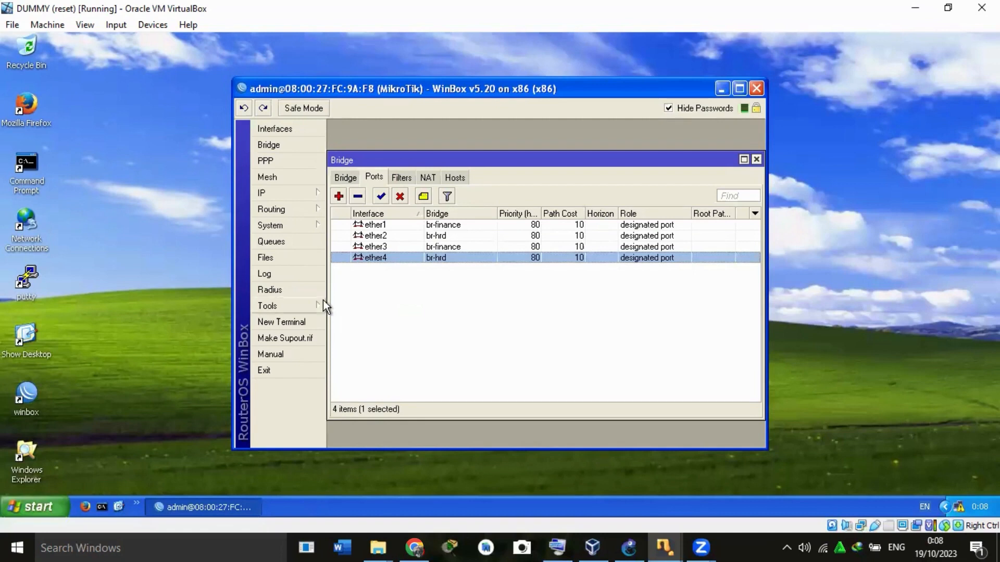
Inspect the IP address entries assigned to the br-finance and br-hrd interfaces.
left_click(298, 194)
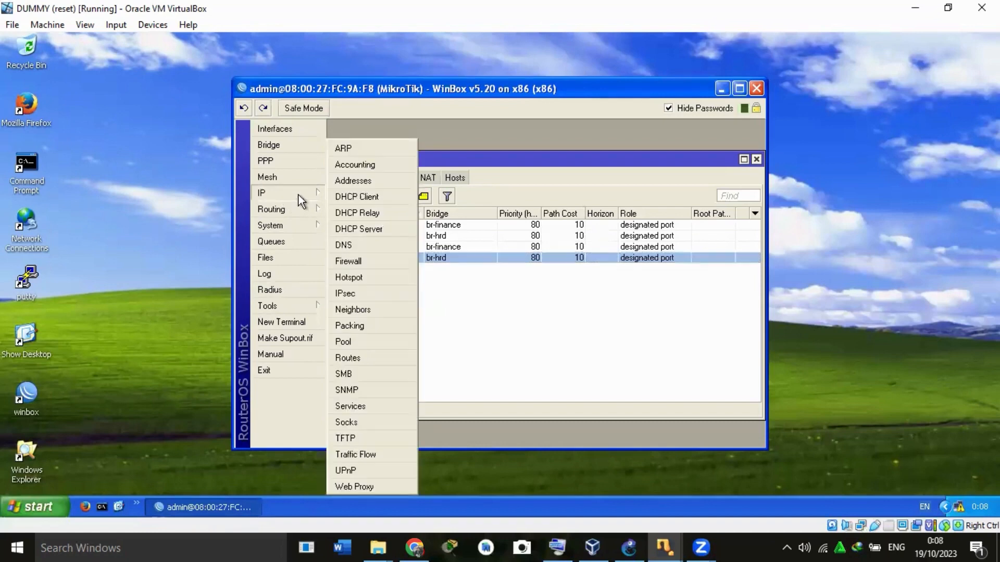
left_click(358, 182)
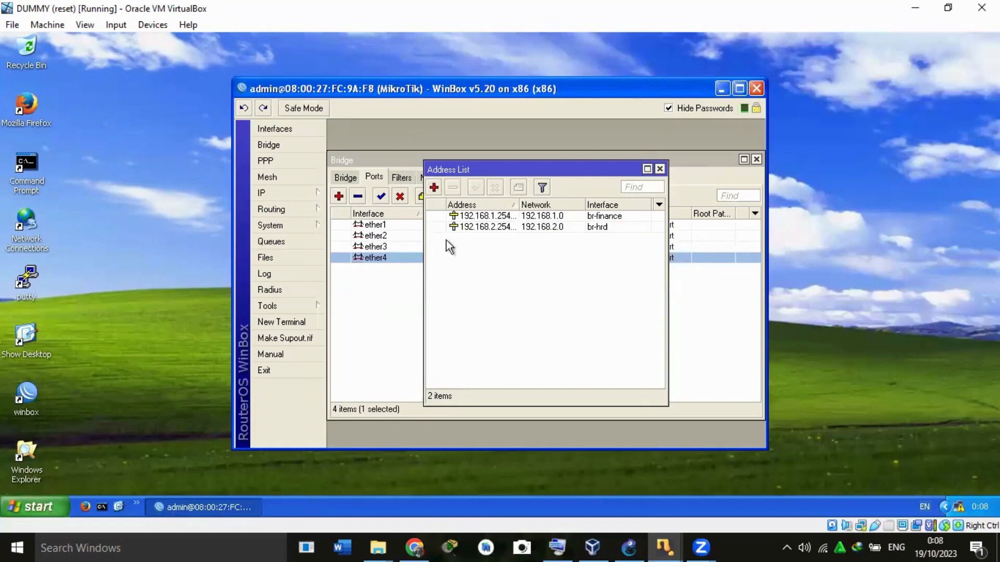
double_click(477, 216)
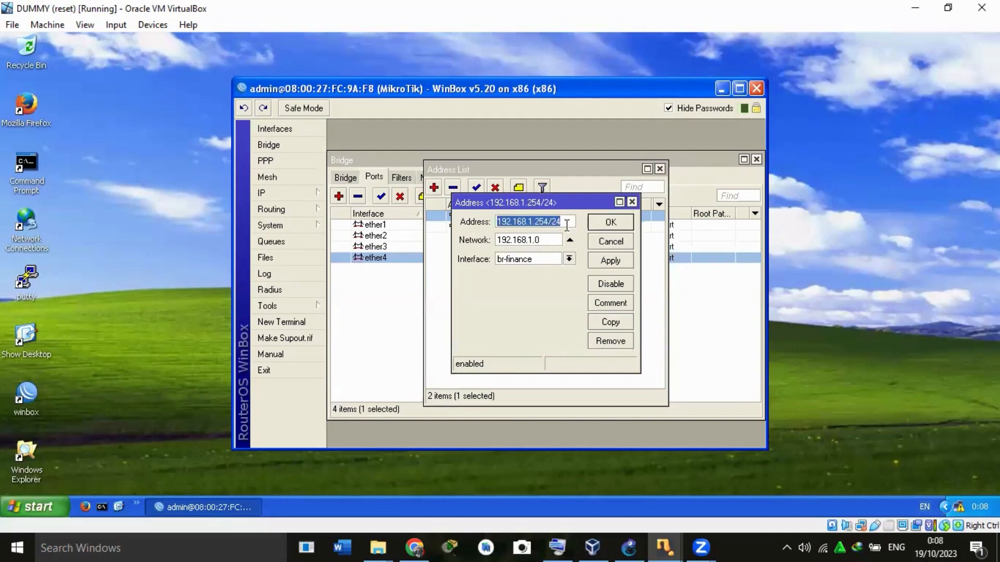
left_click(611, 222)
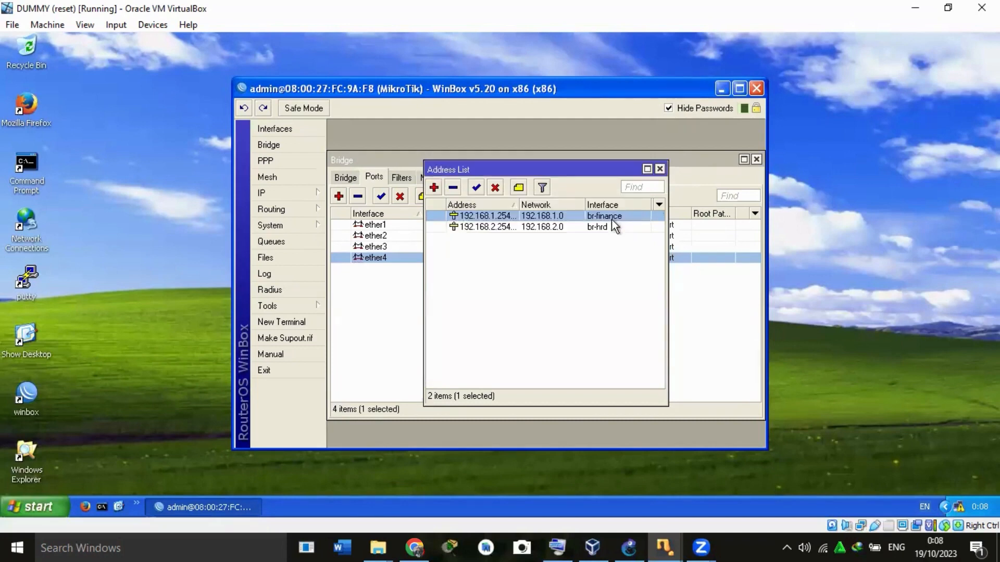
double_click(473, 227)
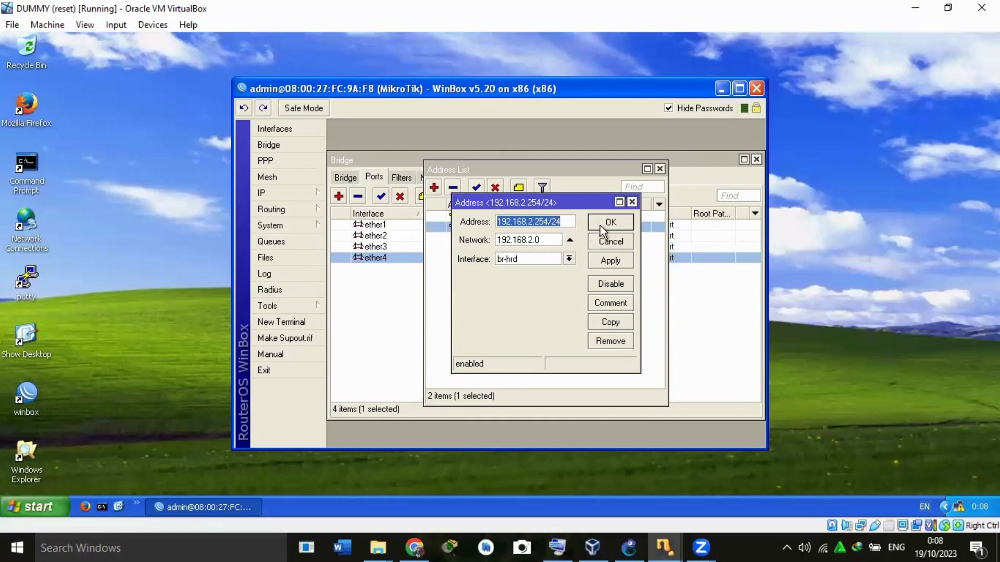
left_click(616, 222)
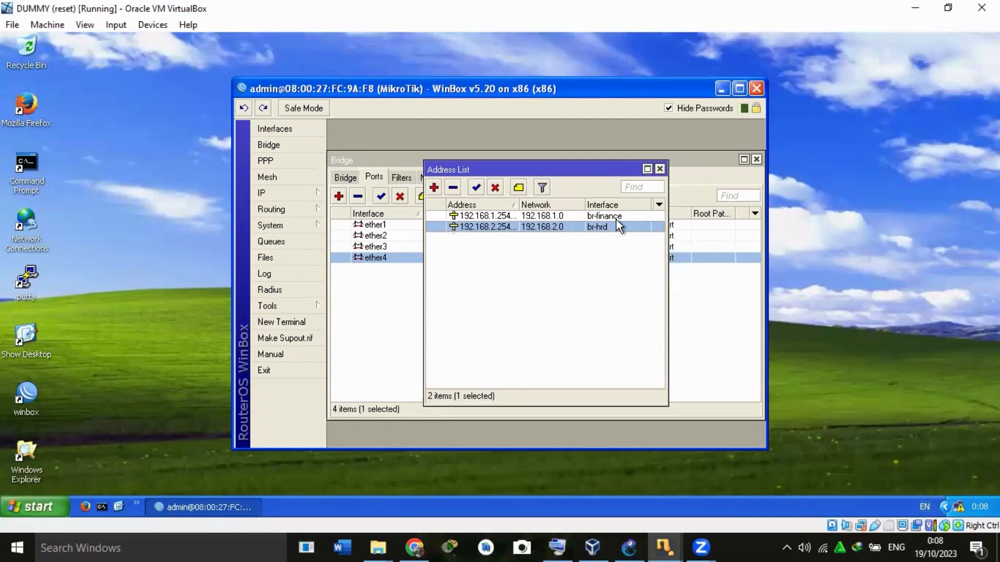
Review the DHCP server settings of dhcp1 and dhcp2, including their interfaces and address pools.
left_click(301, 195)
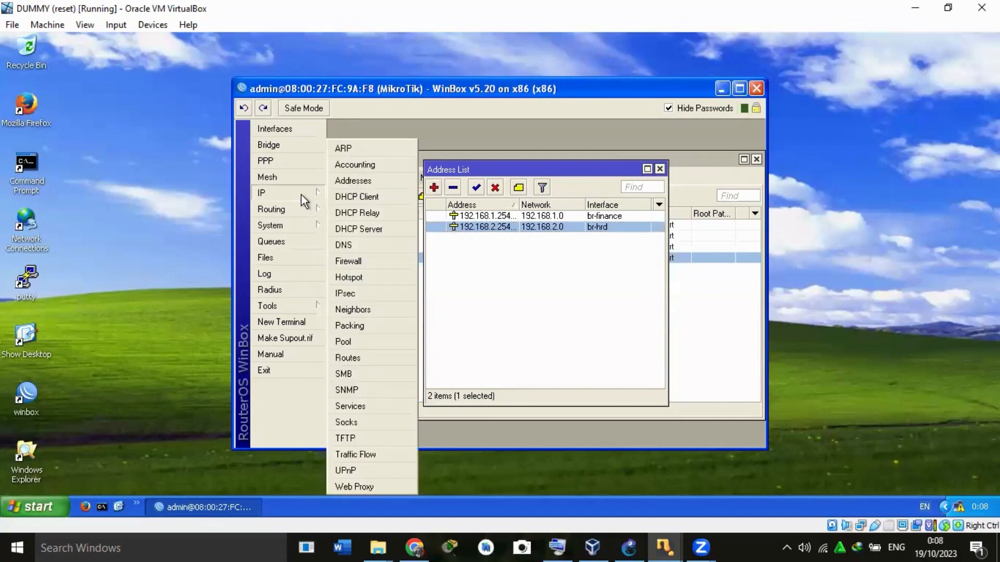
left_click(361, 228)
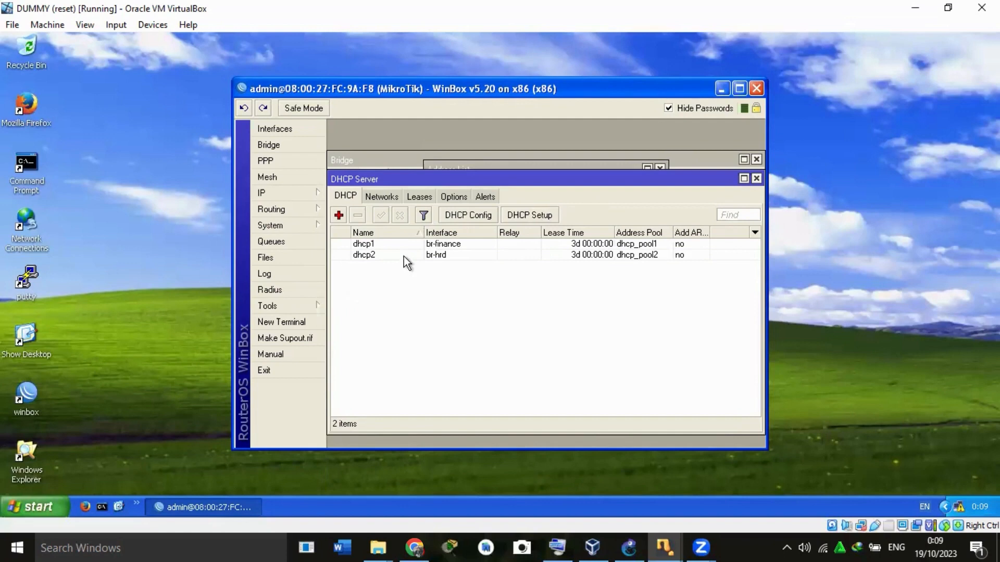
double_click(398, 242)
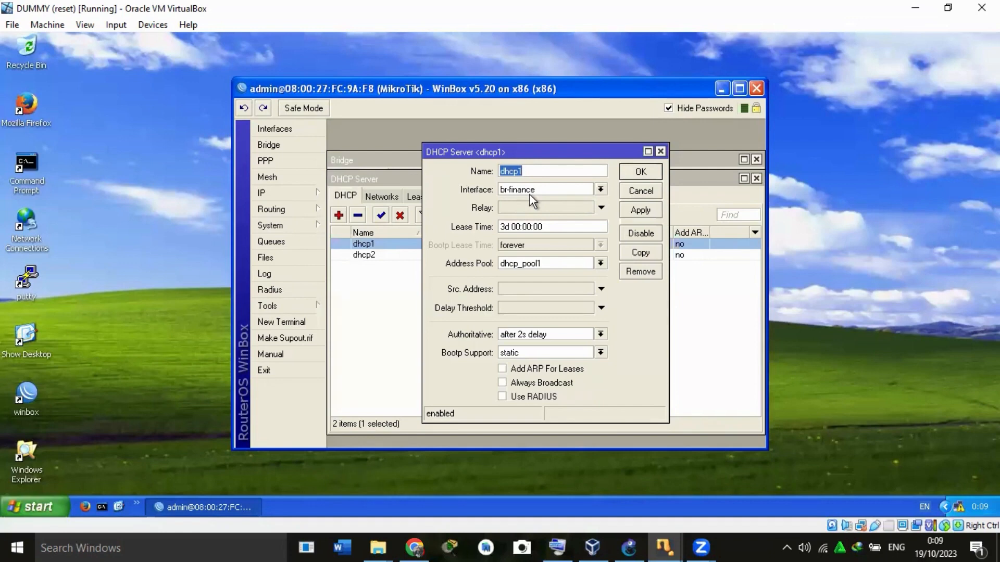
left_click(641, 173)
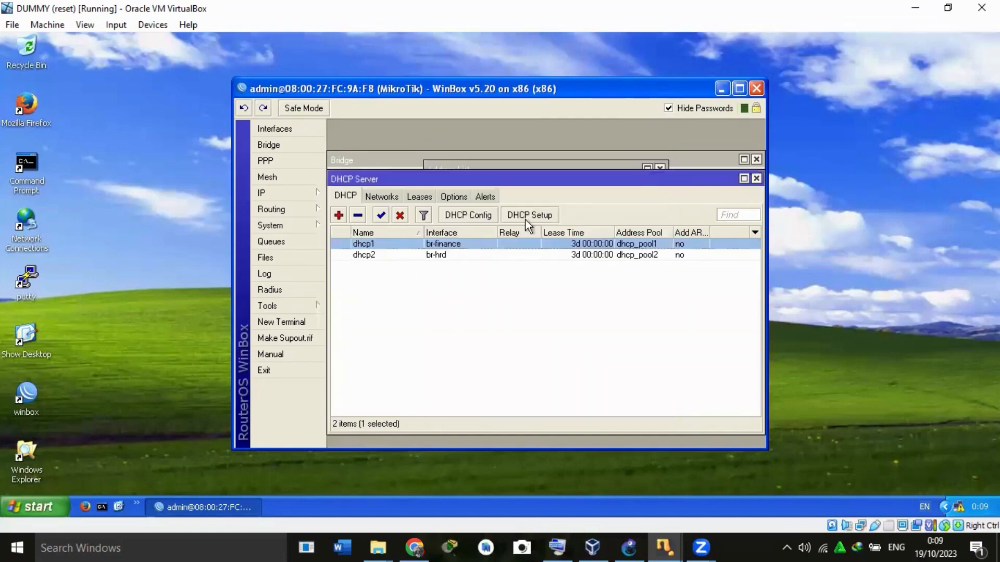
double_click(409, 255)
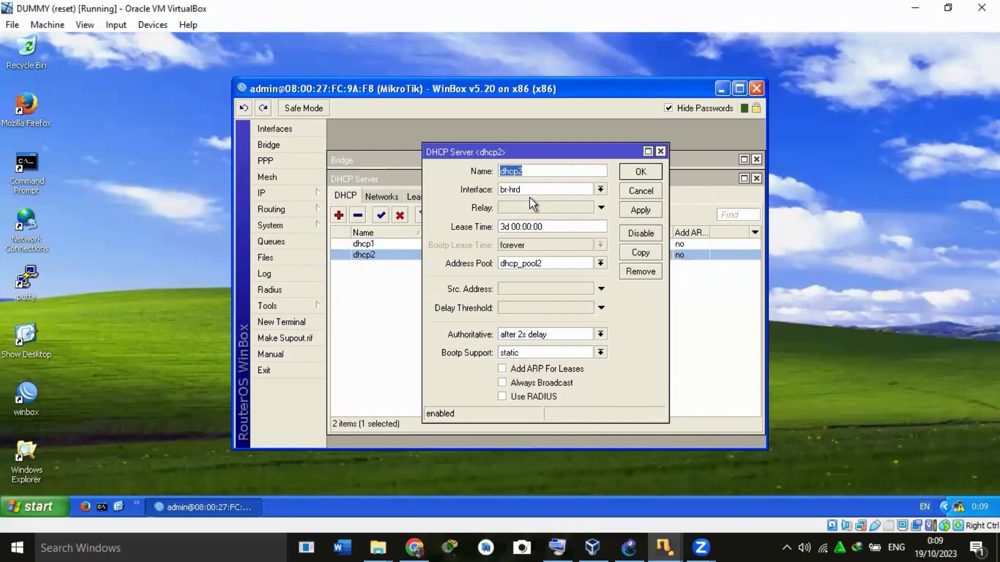
left_click(636, 174)
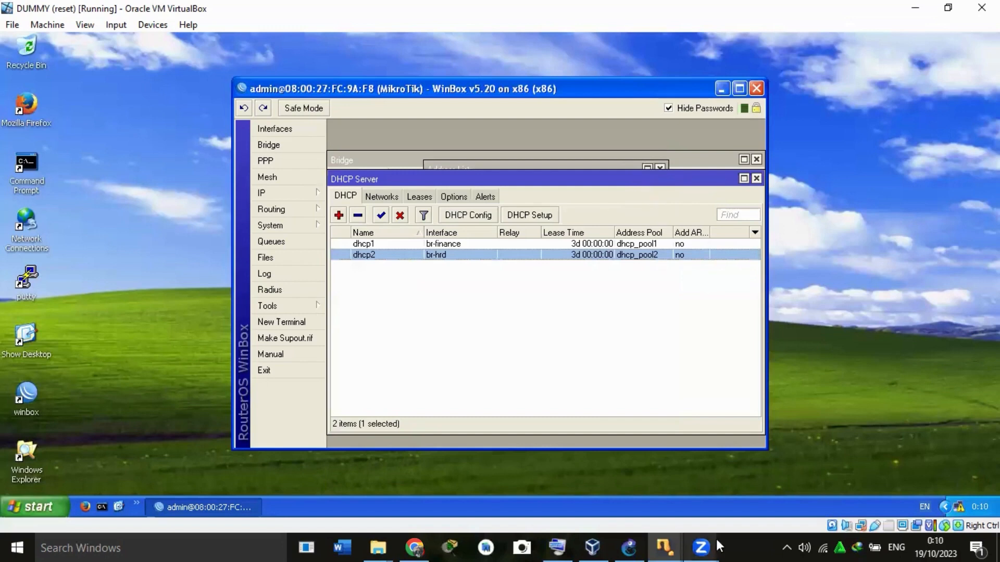
Switch to the FINANCE-1 virtual machine, close its Command Prompt, and connect WinBox to the MikroTik at 08:00:27:6F:17:E5 as admin.
mouse_move(670, 544)
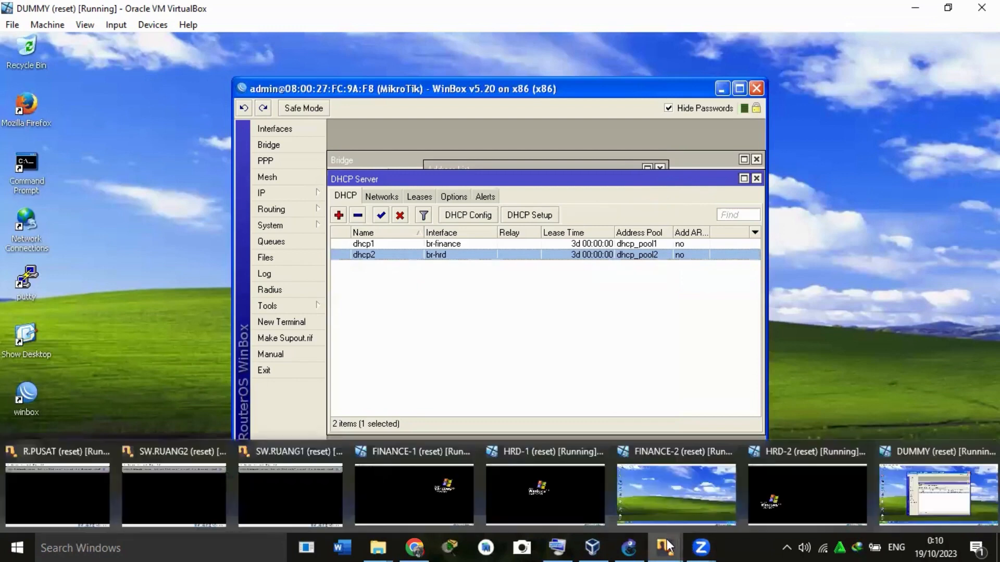
left_click(393, 482)
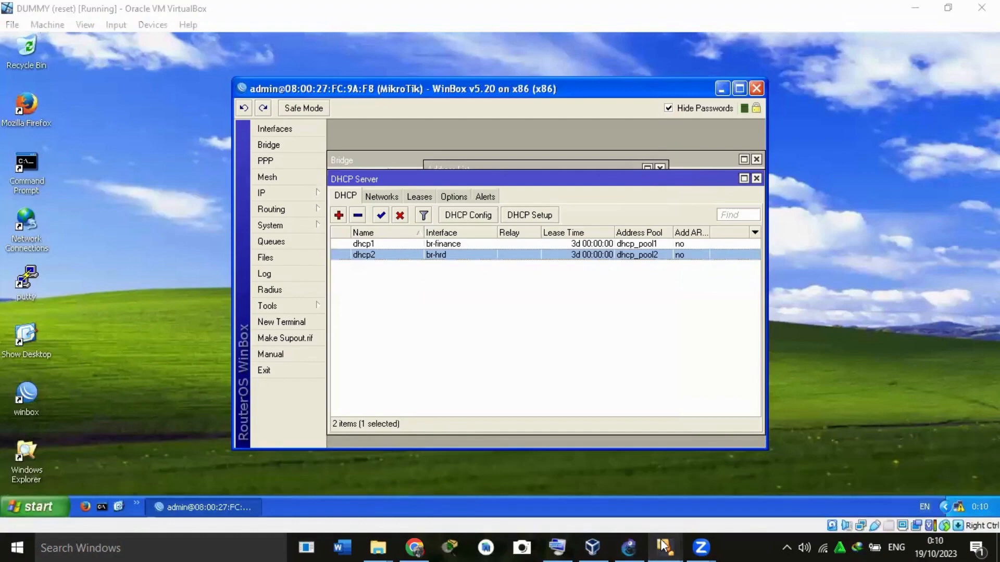
mouse_move(662, 547)
left_click(393, 498)
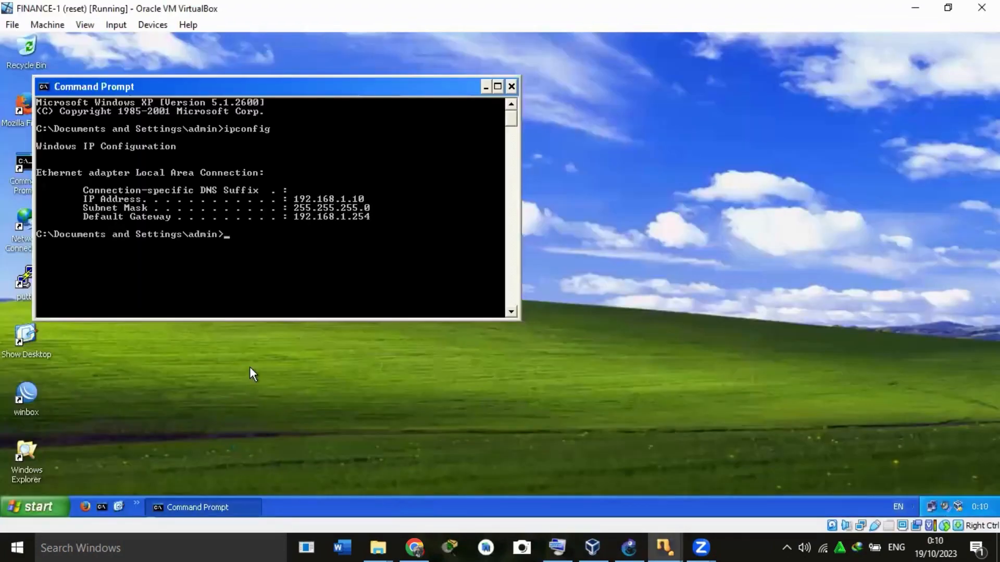
left_click(513, 86)
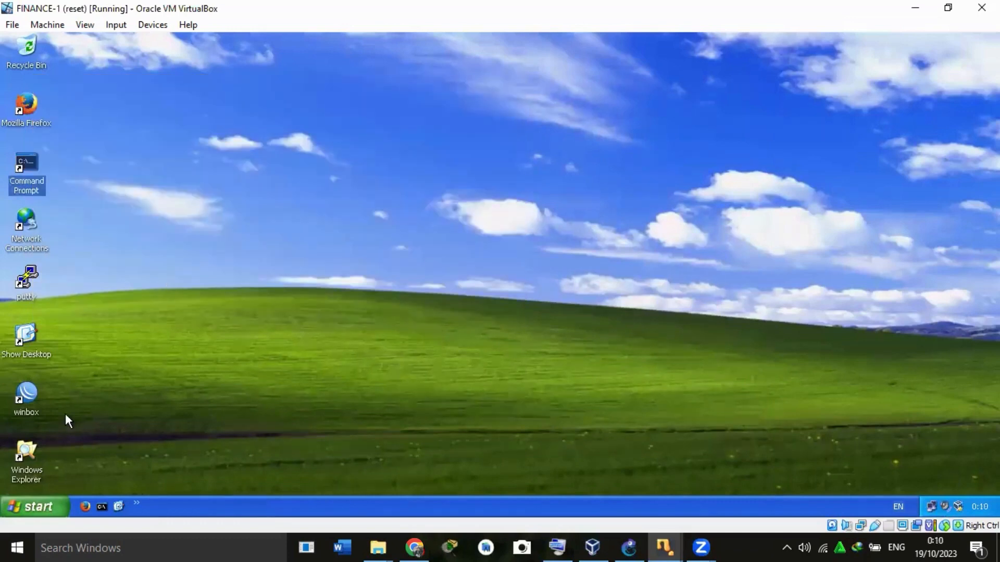
double_click(24, 410)
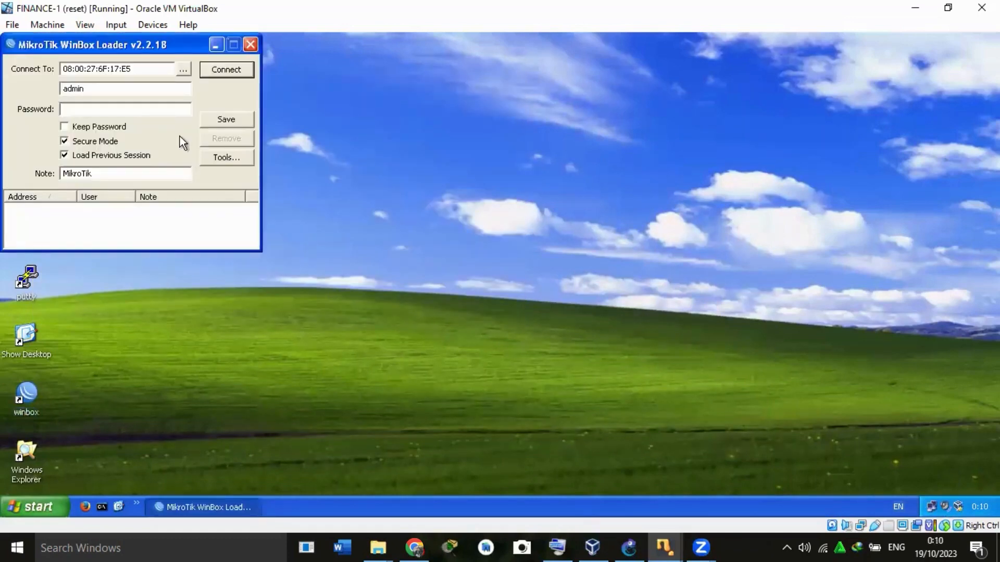
left_click(238, 70)
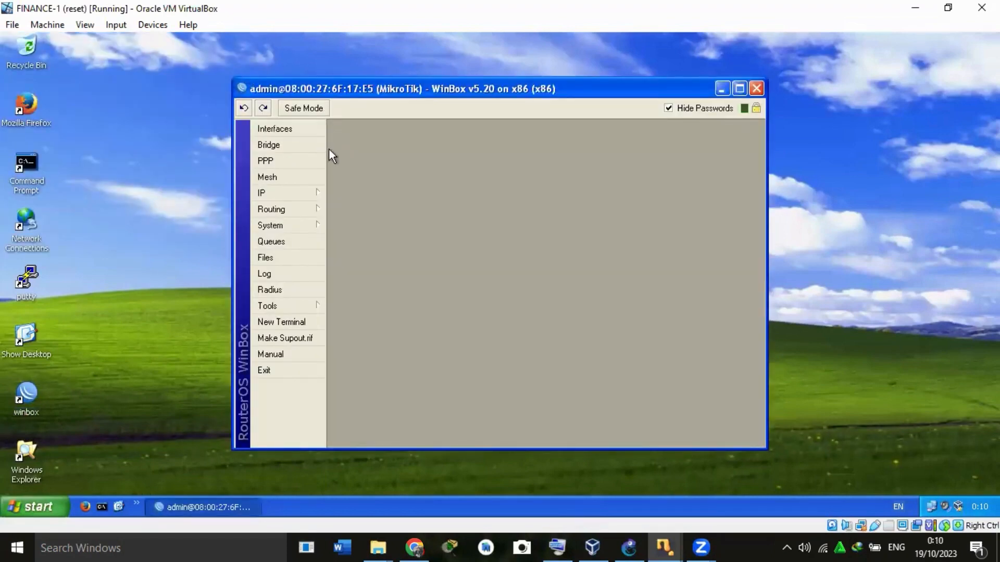
Review the general settings of the br-finance and br-hrd bridges on the router connected from FINANCE-1.
left_click(299, 145)
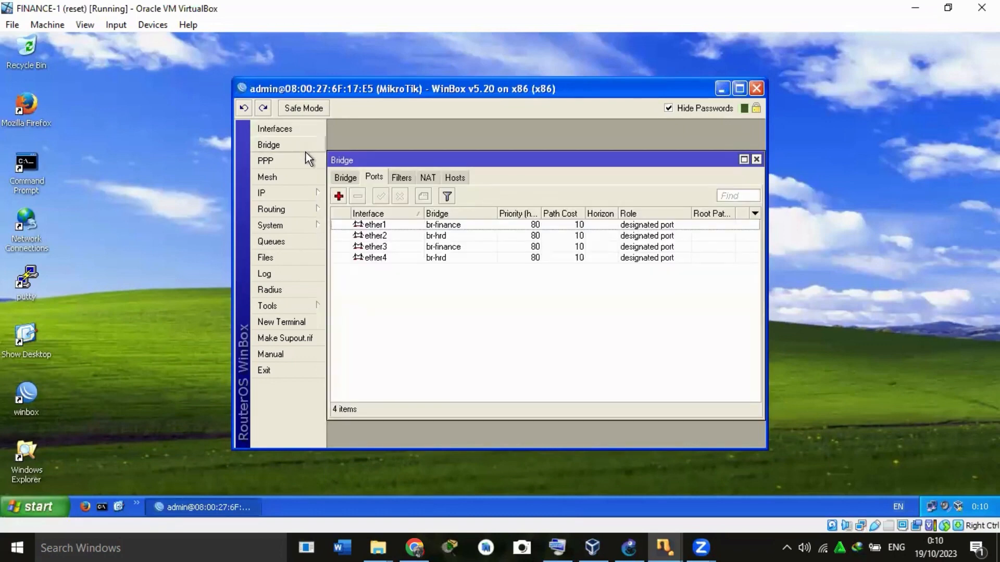
left_click(339, 179)
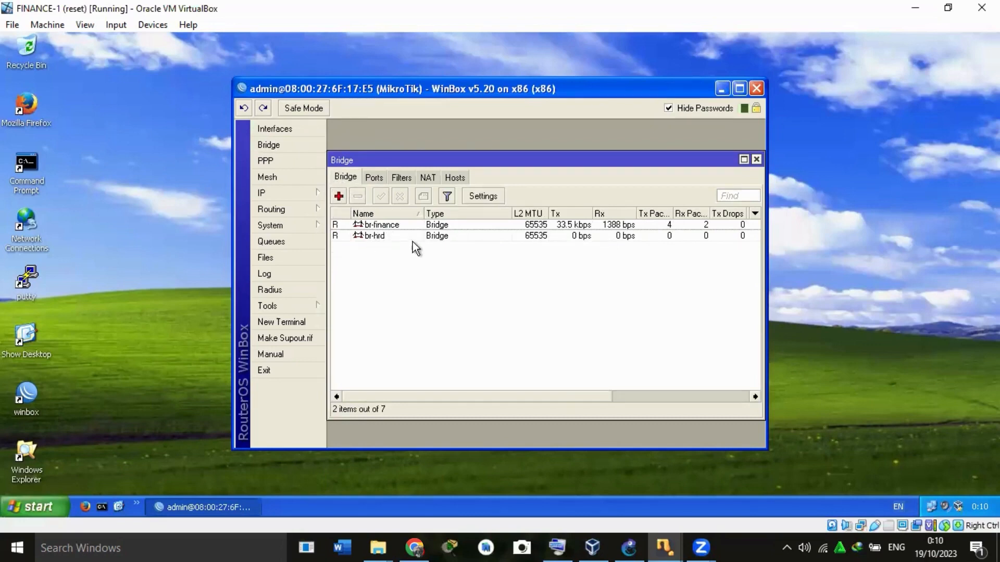
double_click(382, 225)
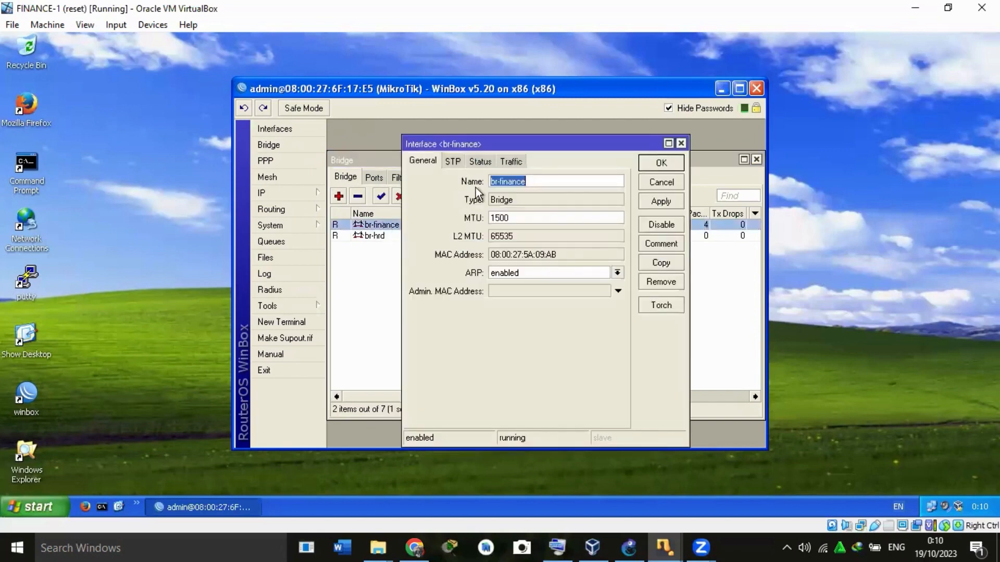
left_click(661, 164)
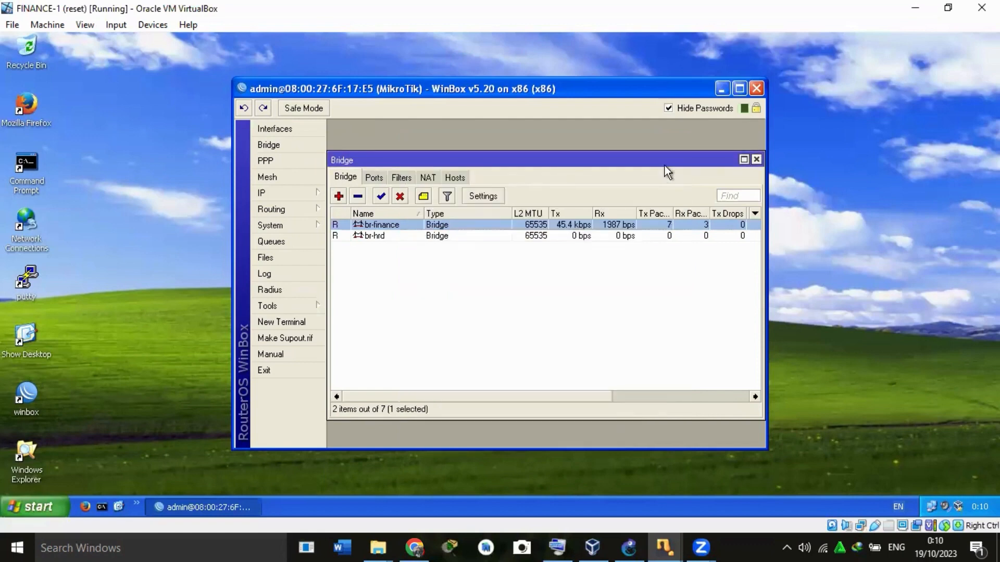
double_click(386, 236)
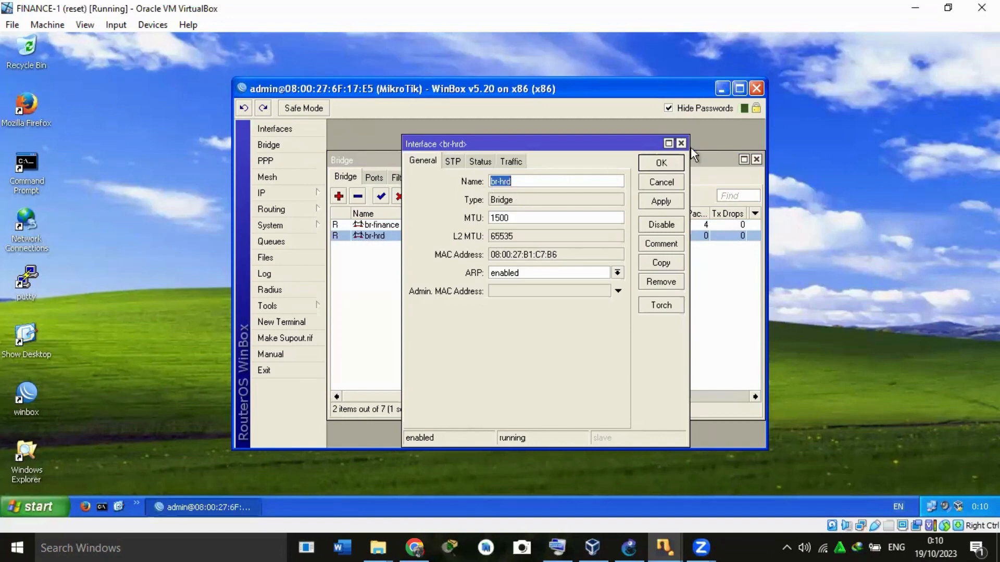
left_click(671, 163)
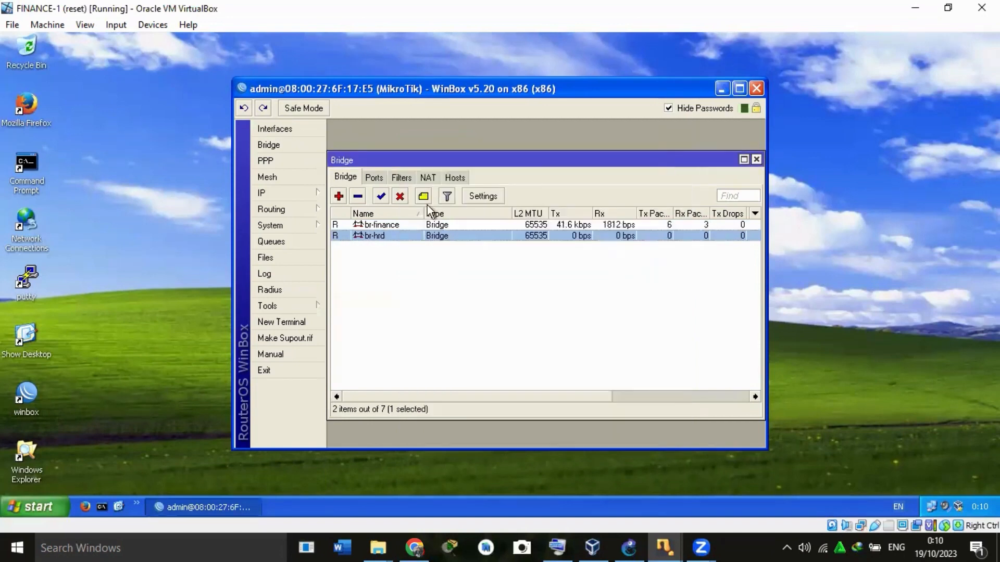
Check the bridge port settings of ether1, ether2, ether3 and ether4 on the router connected from FINANCE-1.
left_click(374, 177)
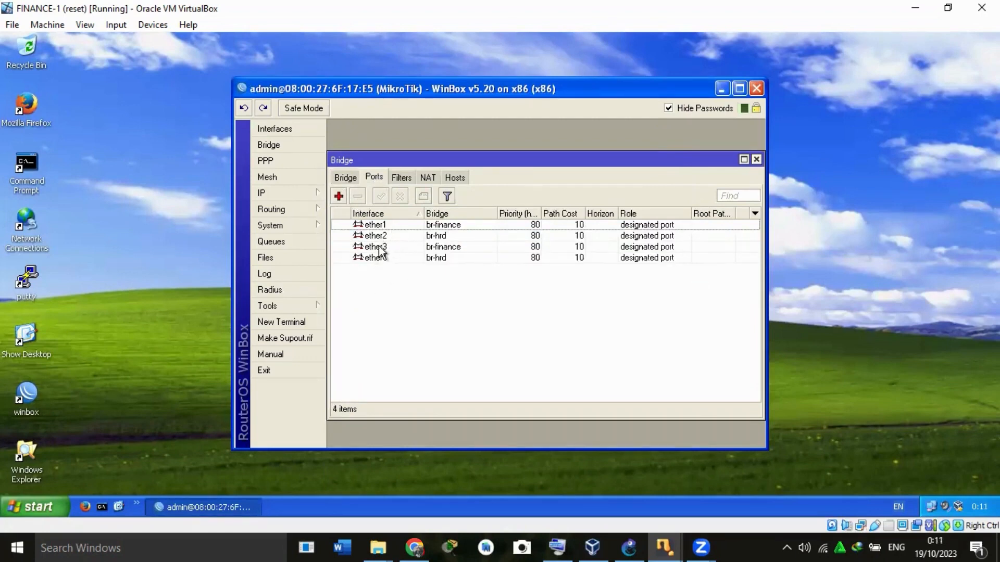
double_click(367, 224)
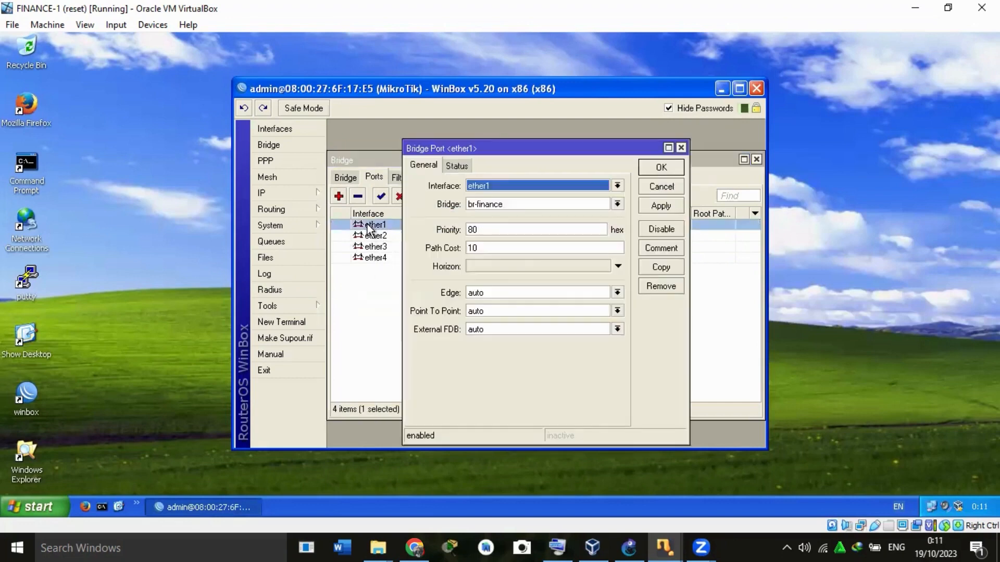
left_click(672, 164)
double_click(398, 234)
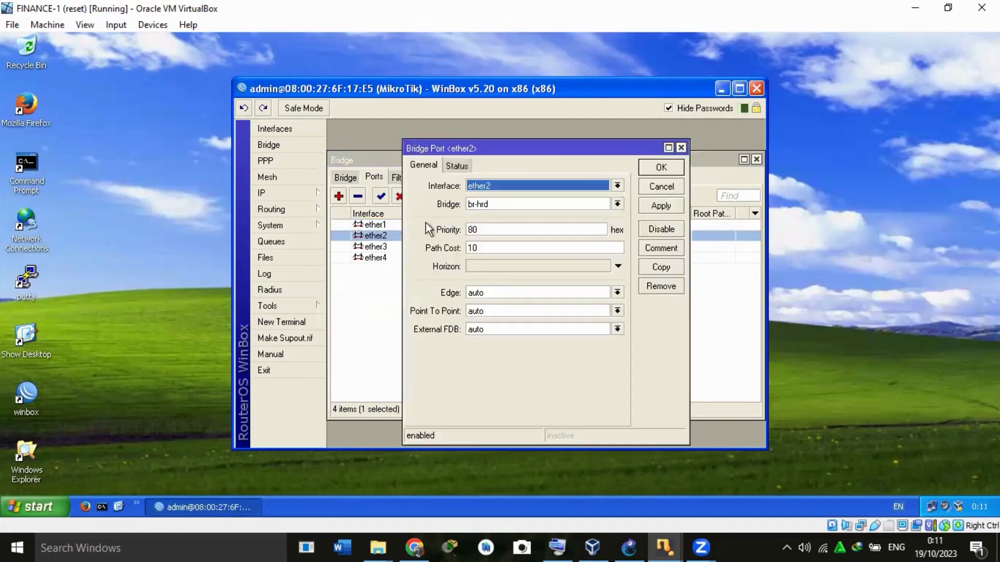
left_click(667, 167)
double_click(387, 246)
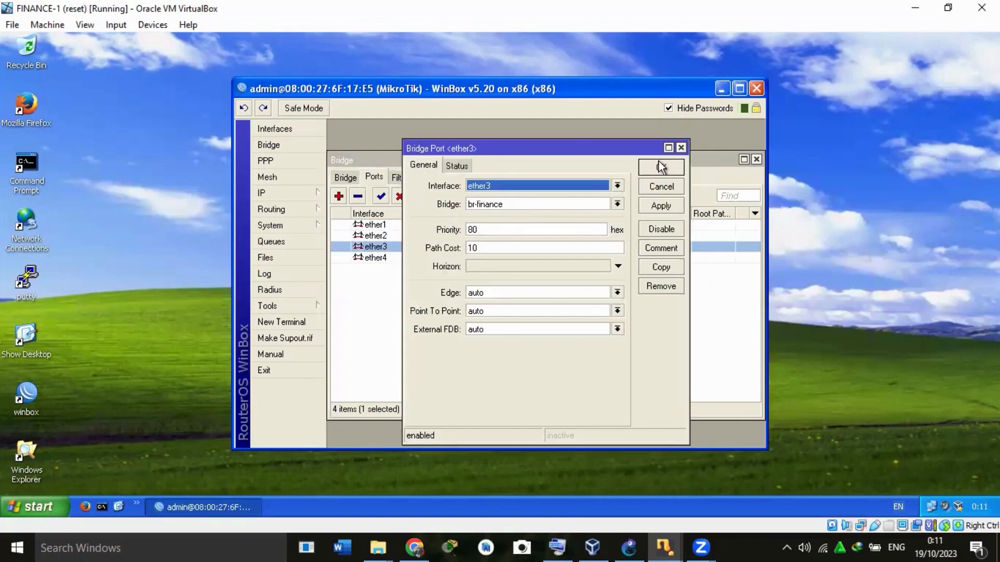
left_click(662, 167)
left_click(382, 258)
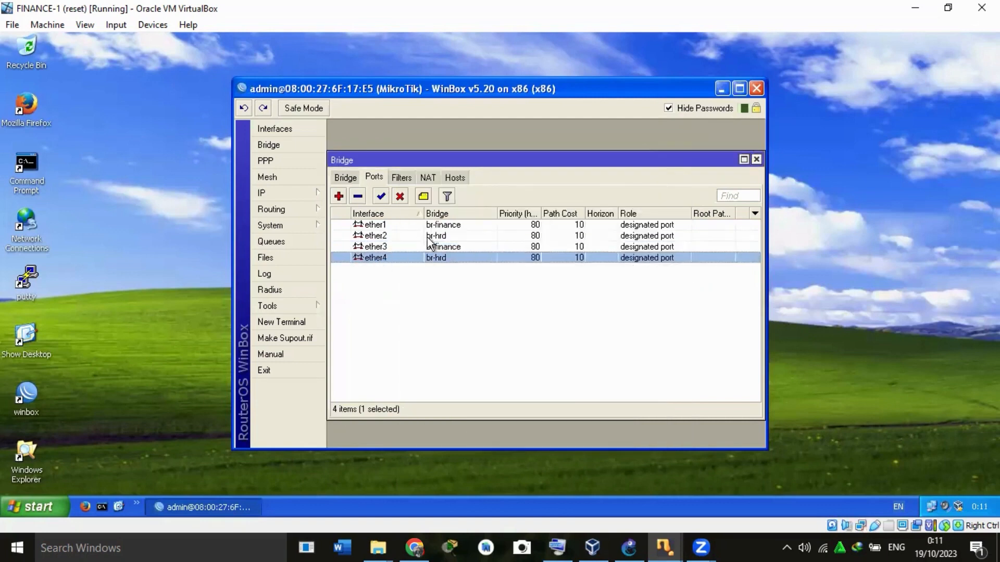
double_click(392, 258)
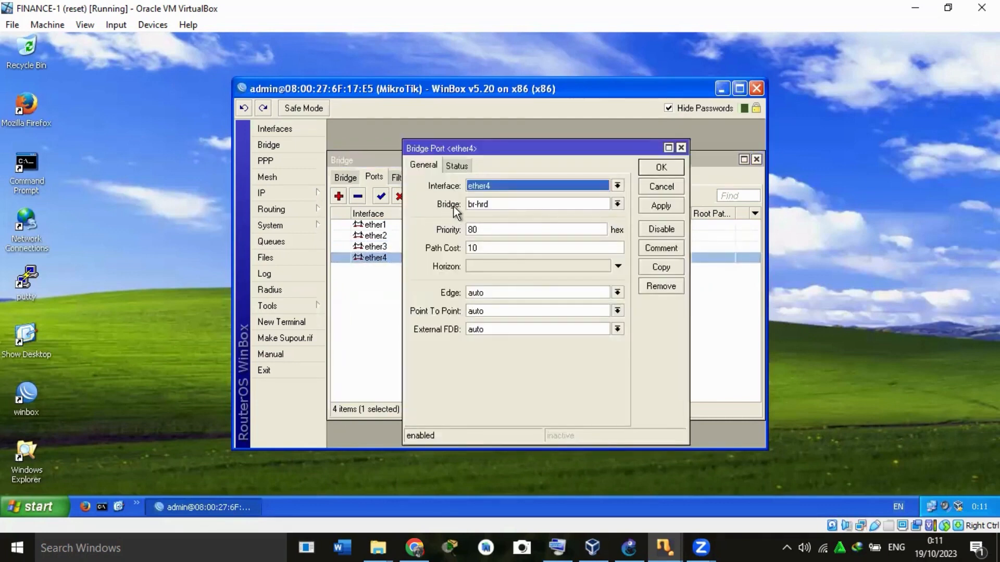
left_click(661, 167)
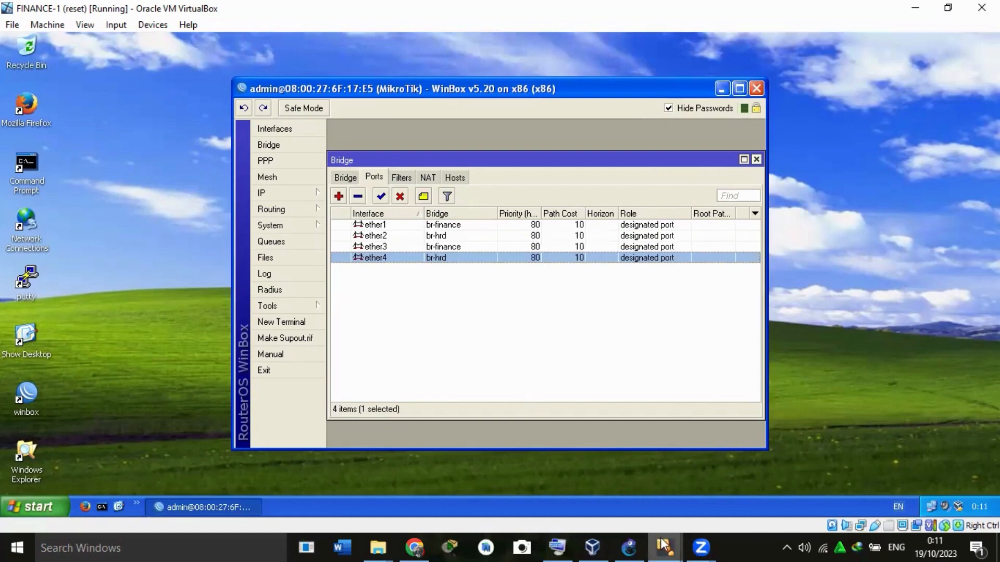
Switch to the FINANCE-2 virtual machine and connect WinBox to the MikroTik at 08:00:27:5C:0A:6D as admin.
mouse_move(663, 546)
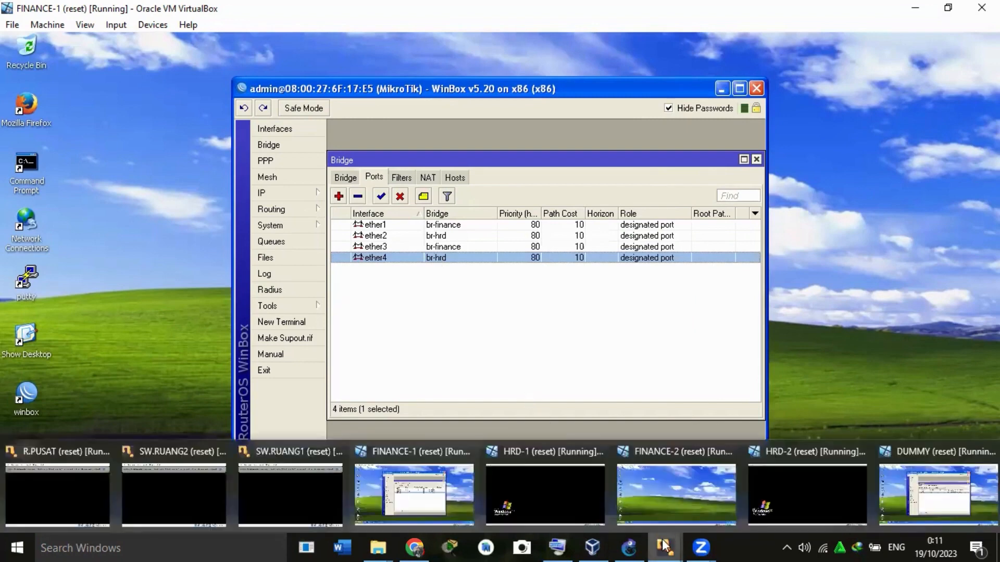
left_click(697, 495)
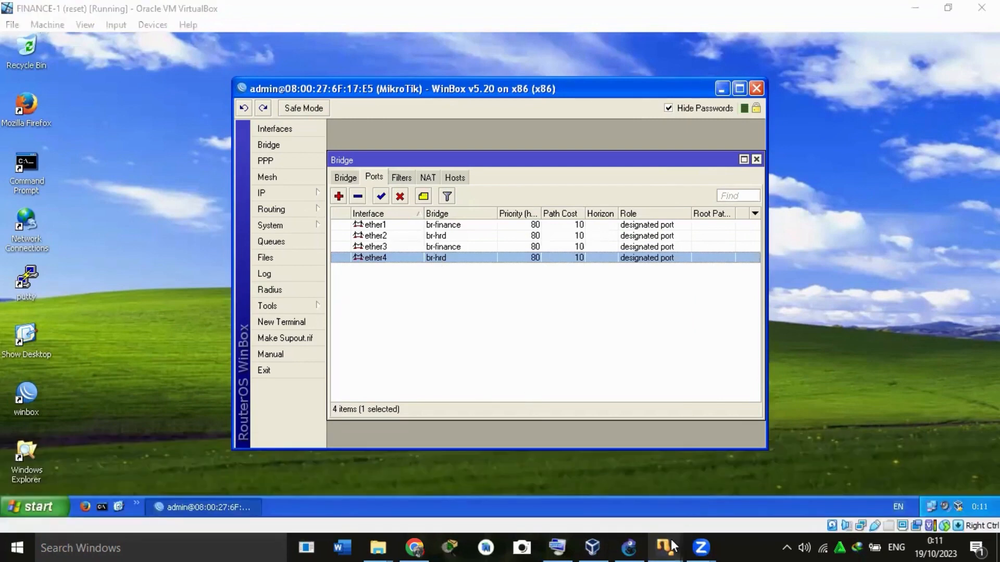
mouse_move(672, 546)
left_click(688, 496)
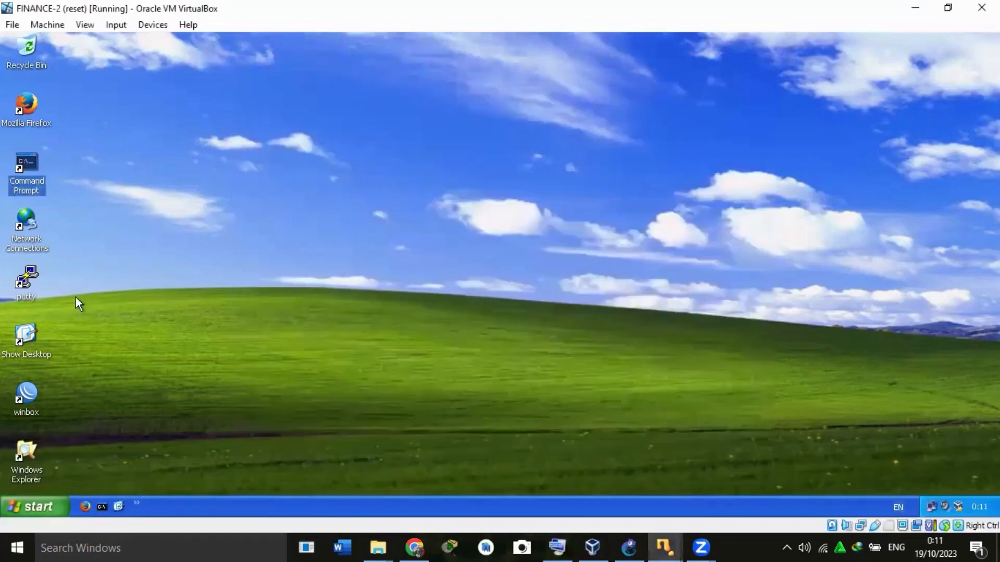
double_click(30, 411)
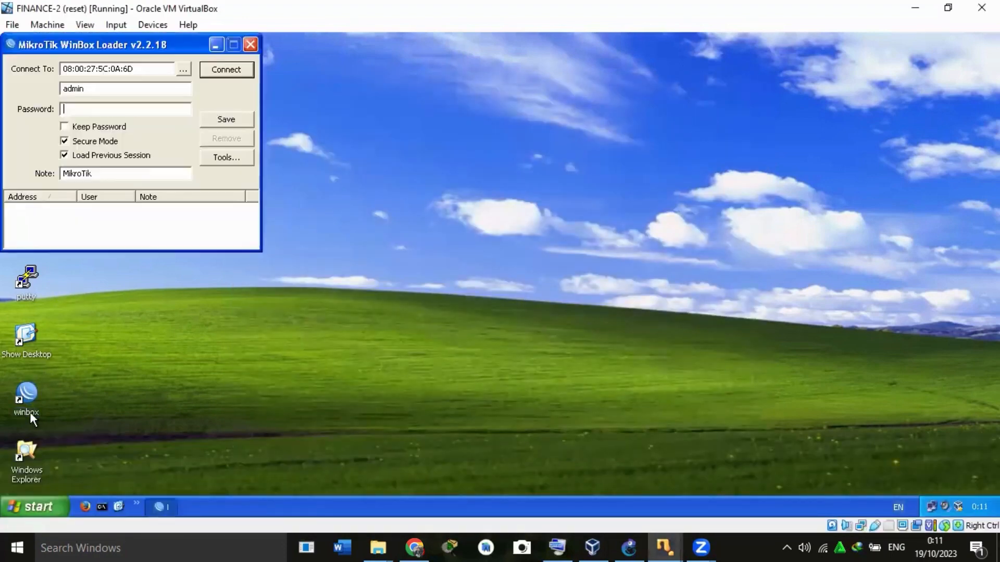
left_click(222, 70)
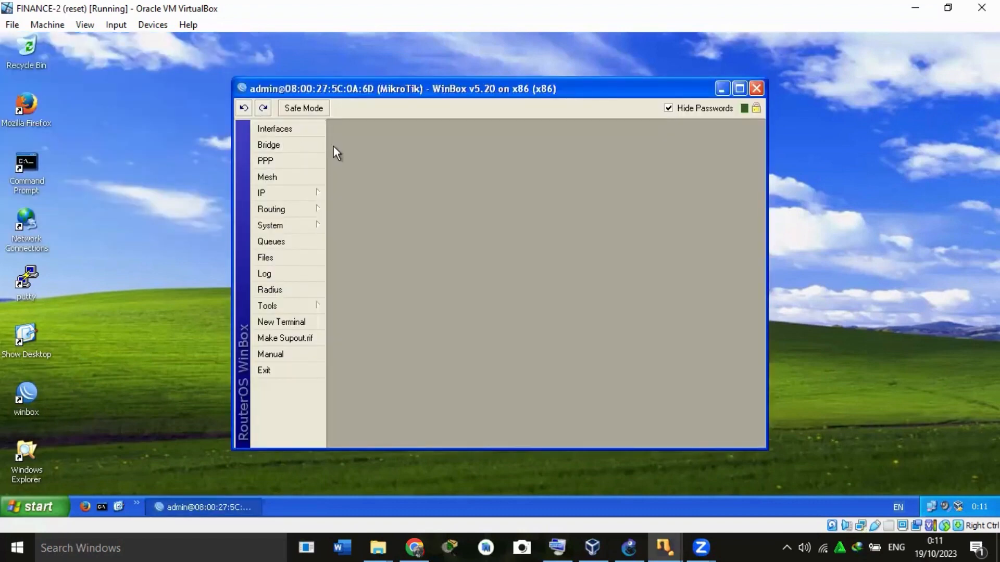
Review the bridge list and the port-to-bridge assignments on the router connected from FINANCE-2.
left_click(297, 147)
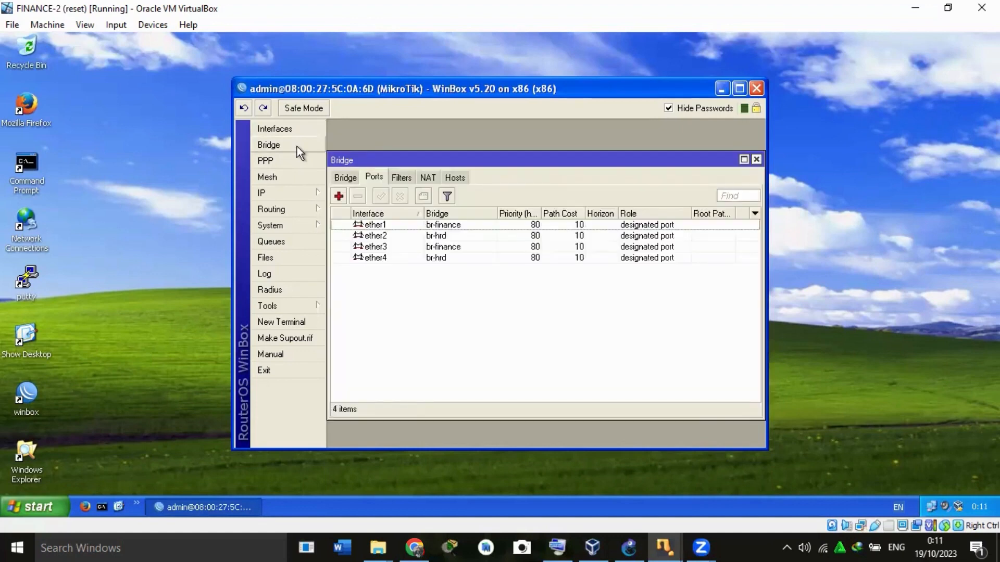
left_click(345, 178)
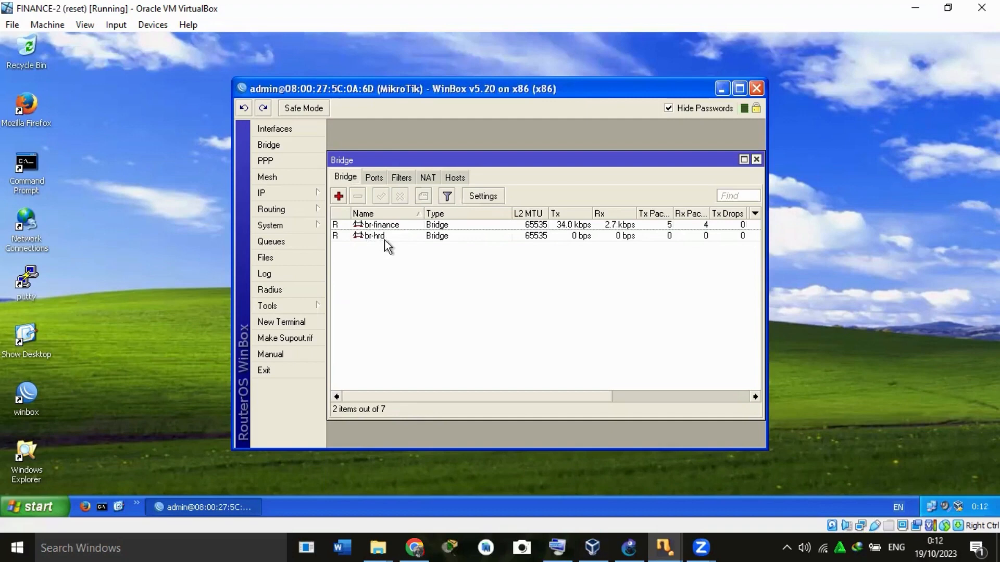
left_click(371, 177)
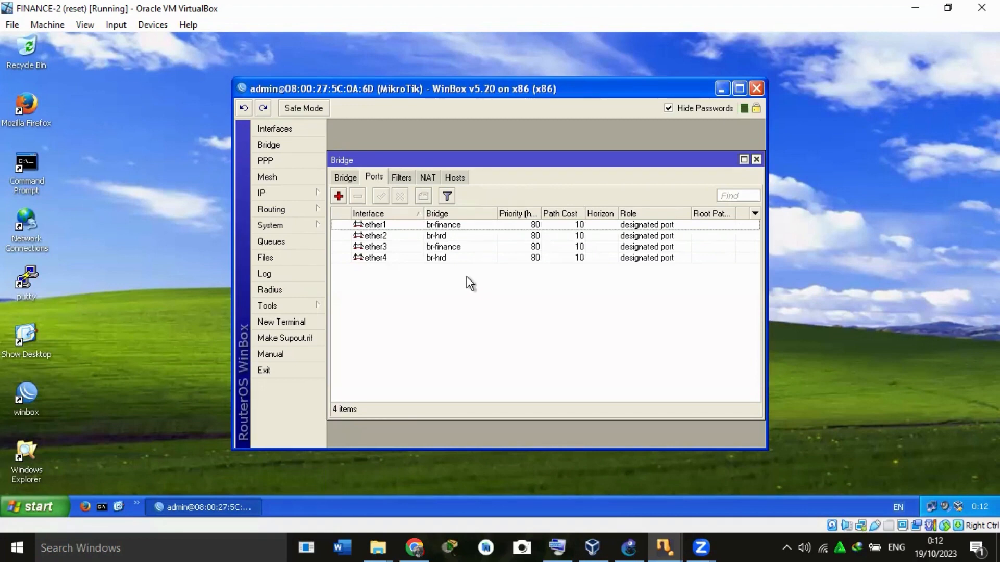
Return to the FINANCE-1 virtual machine and close the Bridge window and its WinBox session.
mouse_move(664, 546)
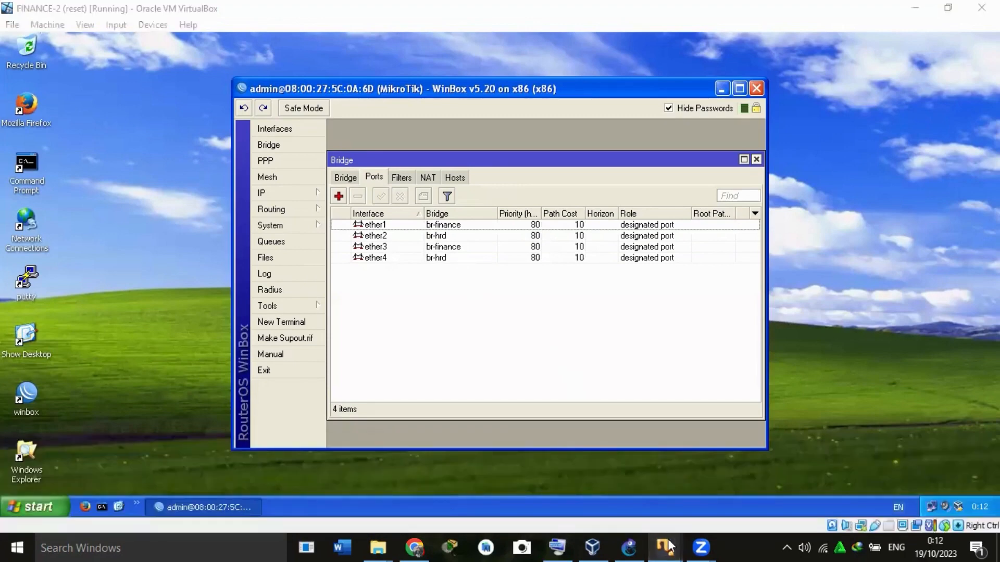
left_click(379, 500)
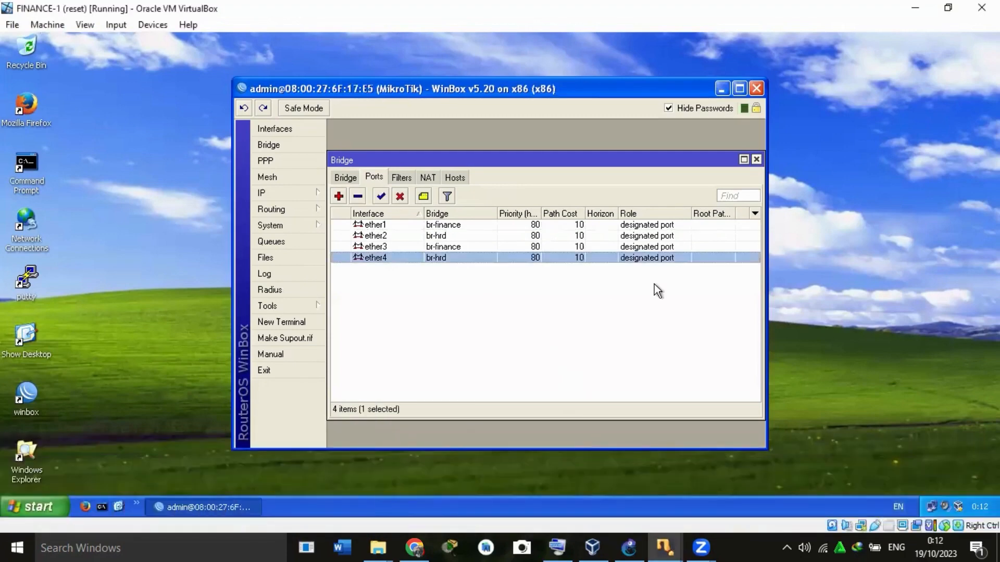
left_click(756, 159)
left_click(757, 89)
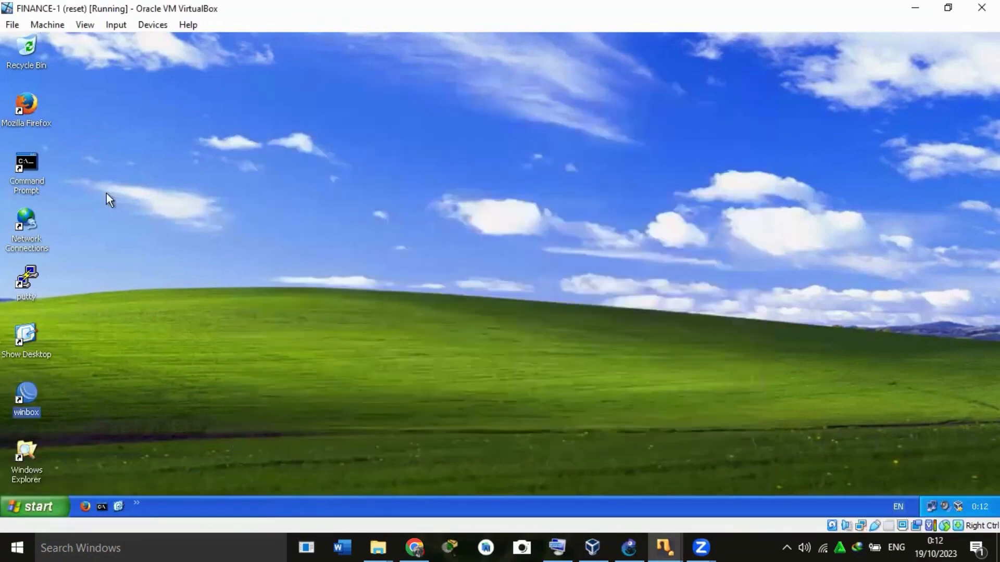
Run ipconfig in a Command Prompt on FINANCE-1 to check the client's IP configuration.
left_click(25, 180)
double_click(24, 176)
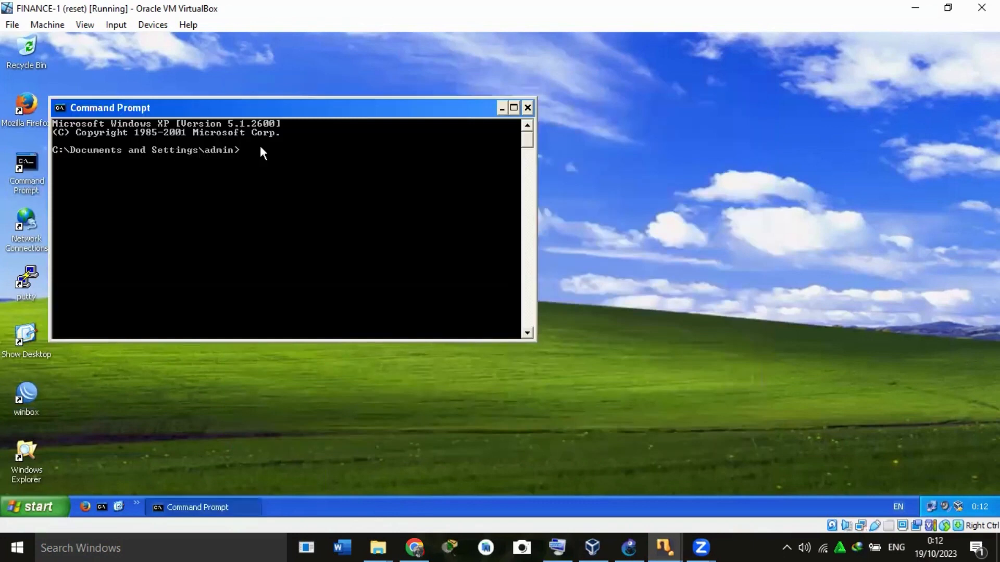
type("ipconf")
key("BackSpace")
key("BackSpace")
type("fig")
key("Return")
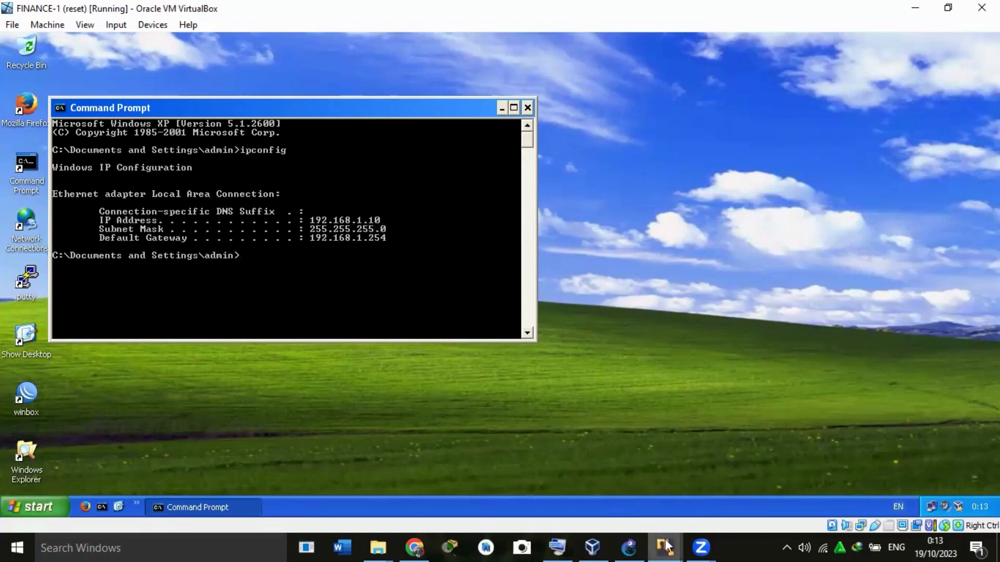
Switch to the HRD-1 virtual machine and close the Command Prompt left open there.
mouse_move(666, 546)
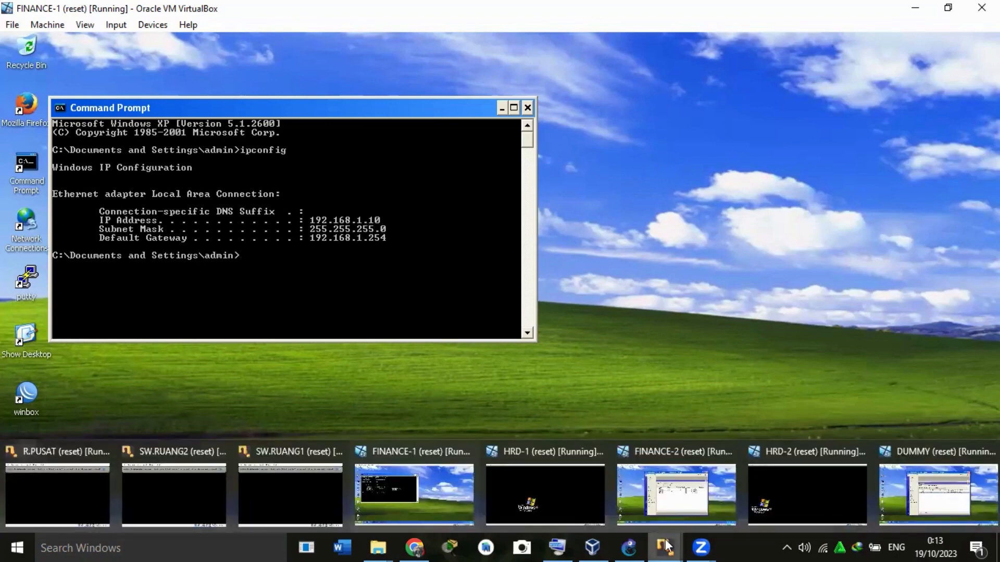
left_click(582, 498)
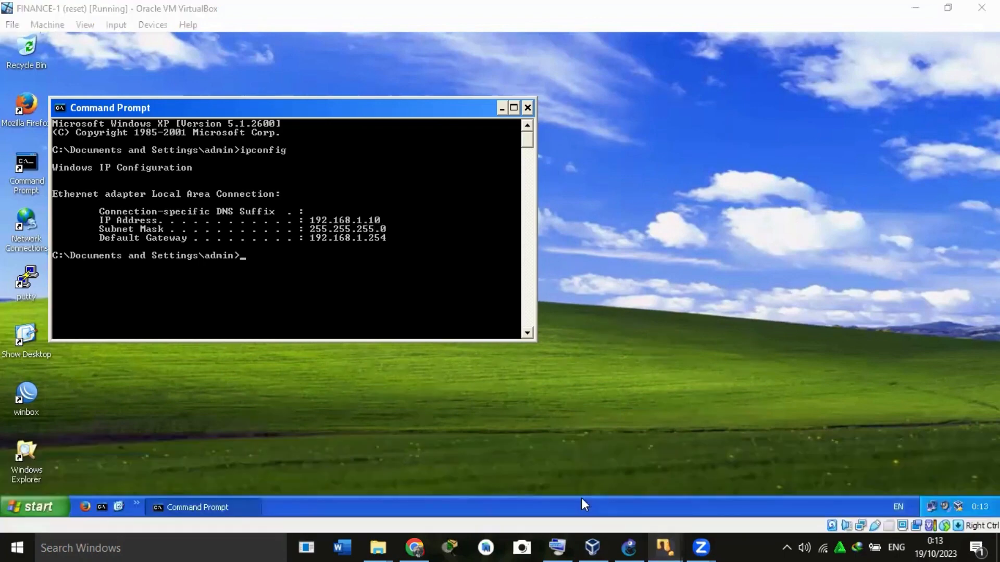
mouse_move(666, 546)
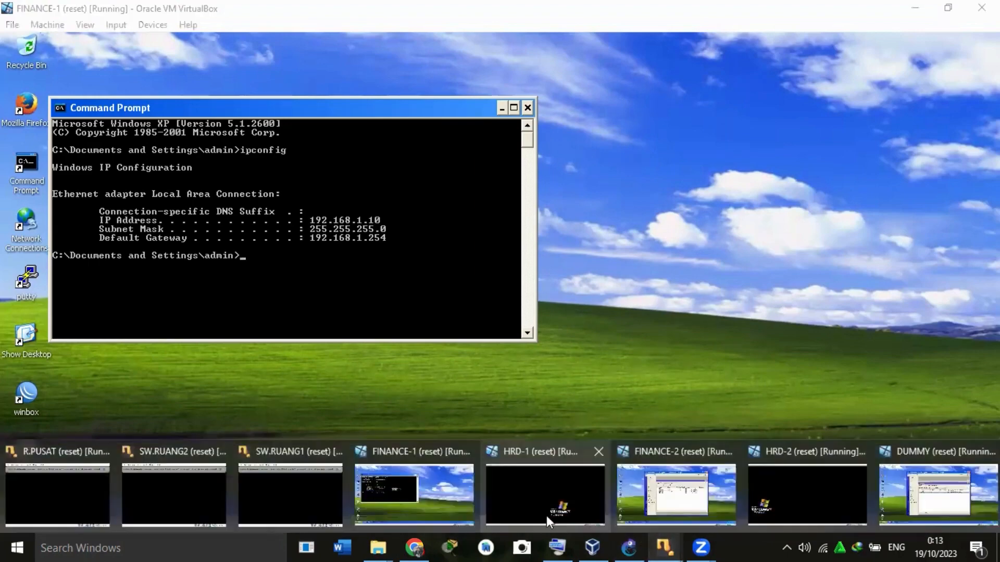
left_click(540, 510)
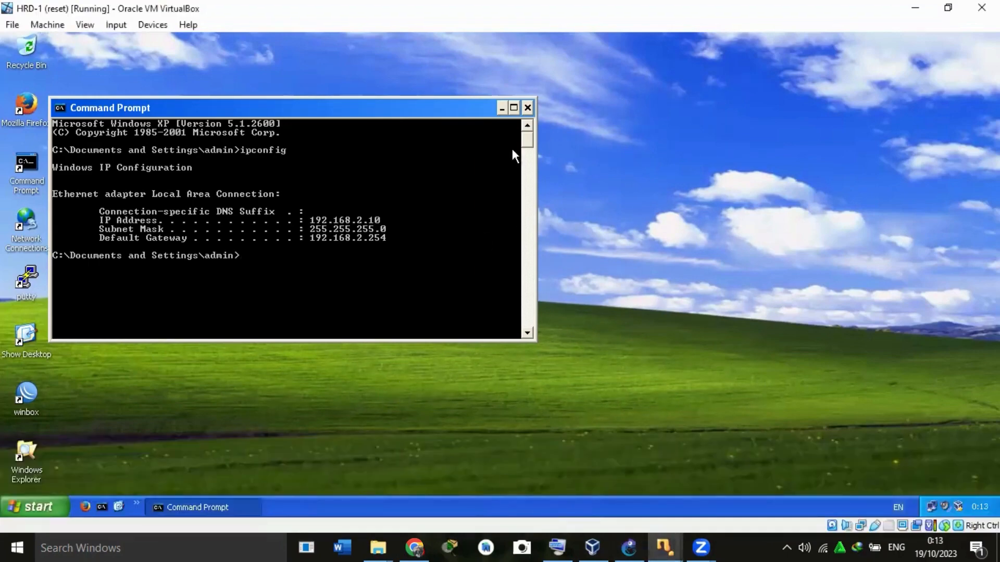
left_click(527, 107)
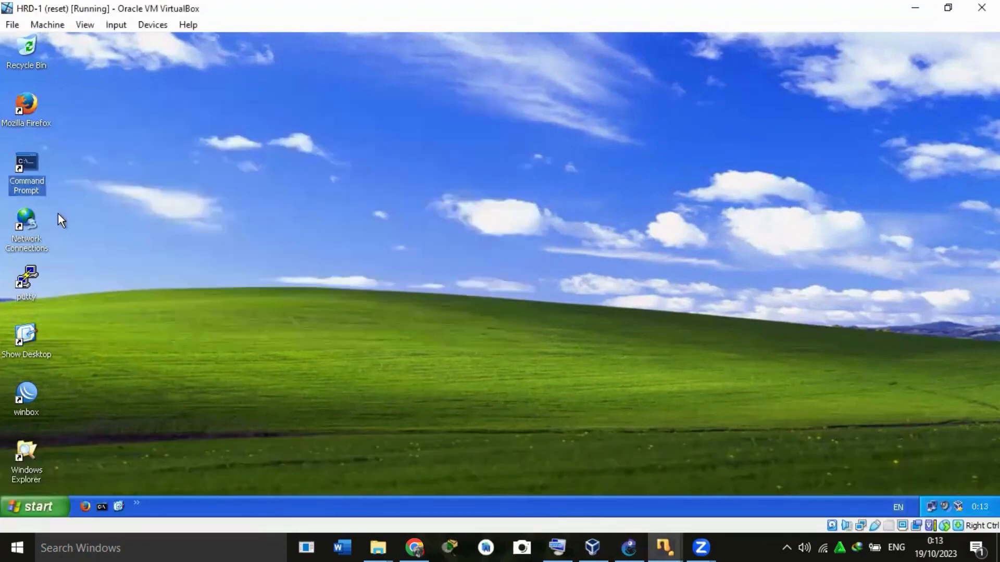
Run ipconfig in a new Command Prompt on HRD-1 to check the client's IP configuration, and close the prompt.
double_click(36, 177)
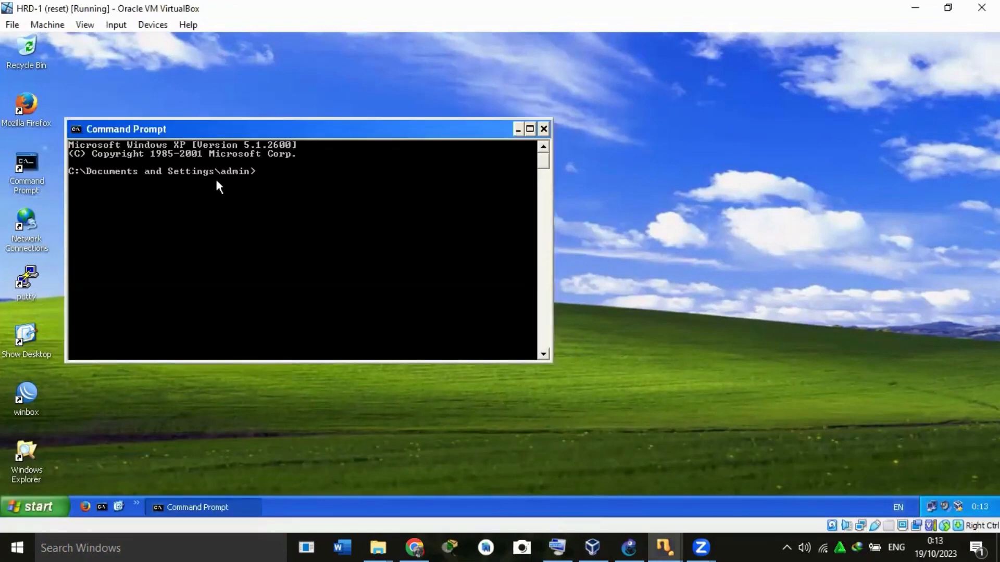
type("ipconfig")
key("Return")
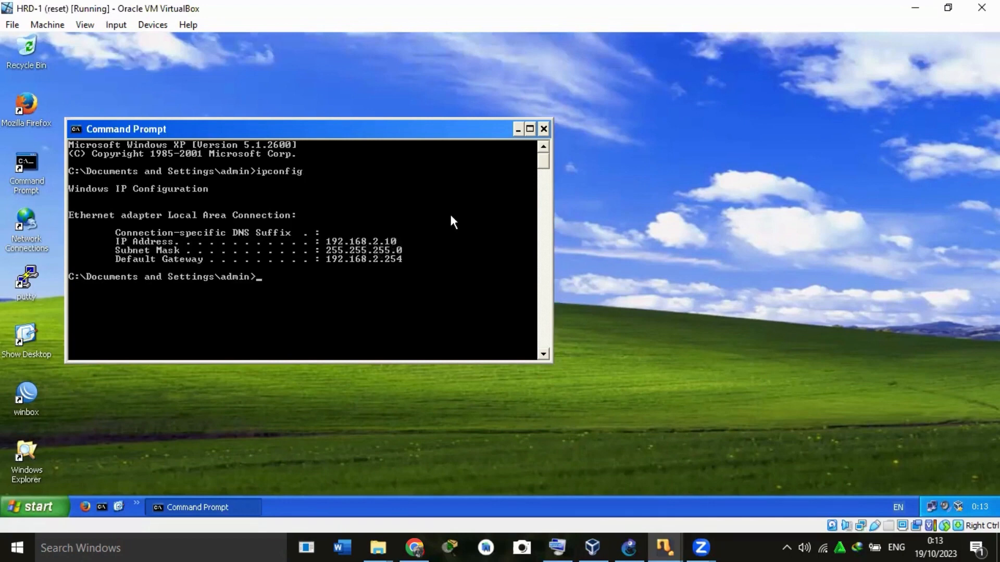
left_click(544, 129)
Switch to the FINANCE-2 virtual machine and close its Bridge window and WinBox session.
mouse_move(666, 546)
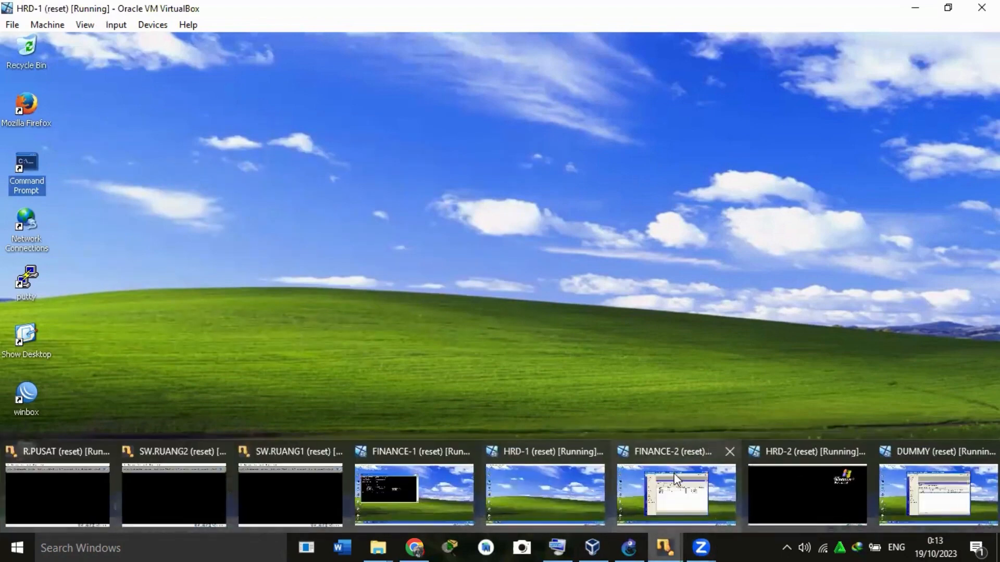
left_click(674, 474)
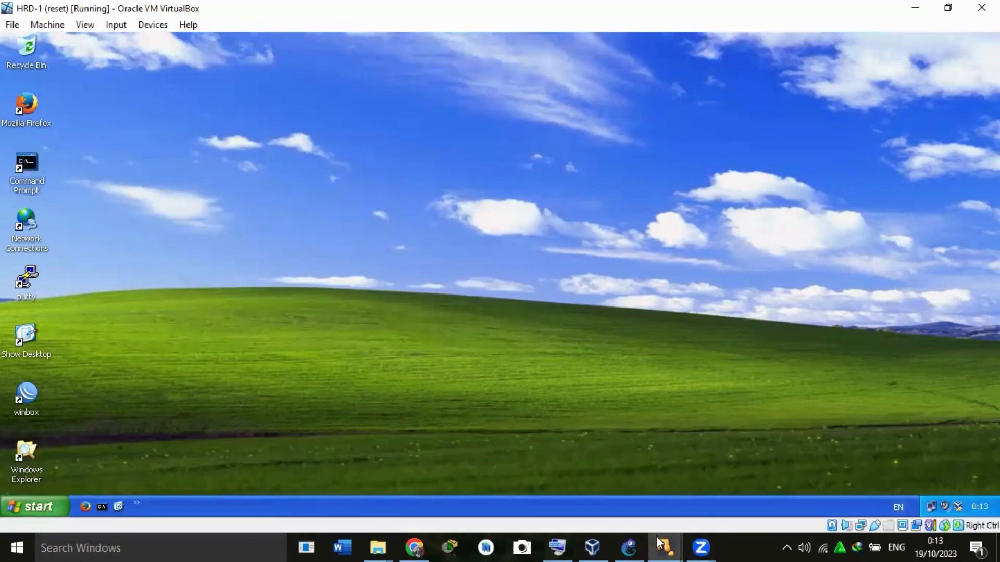
mouse_move(664, 546)
left_click(664, 497)
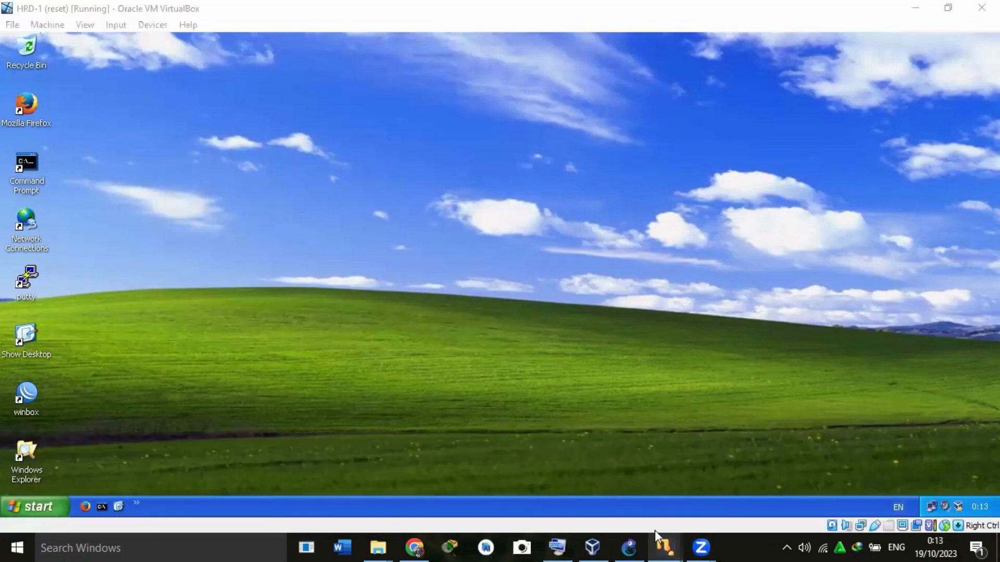
mouse_move(665, 546)
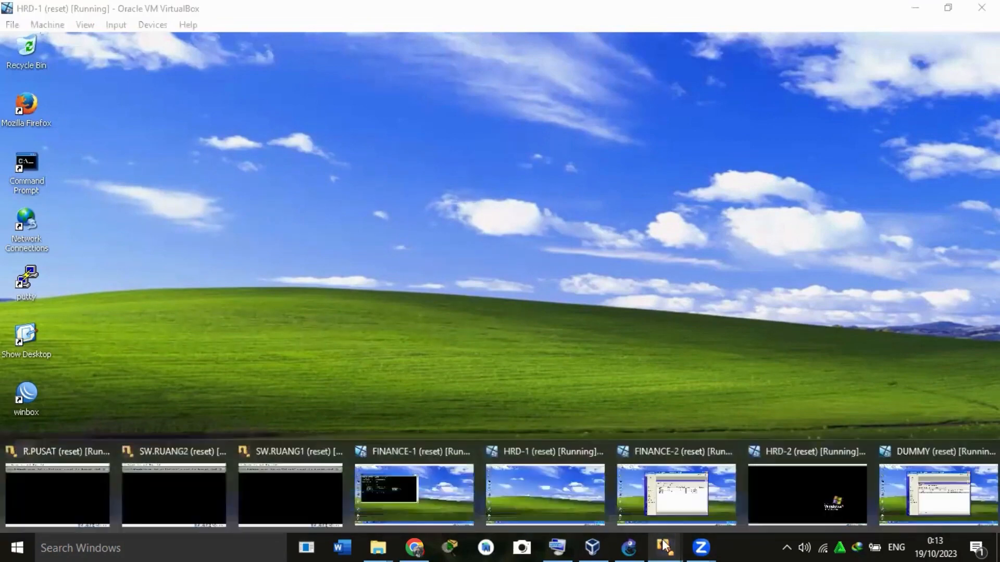
left_click(671, 498)
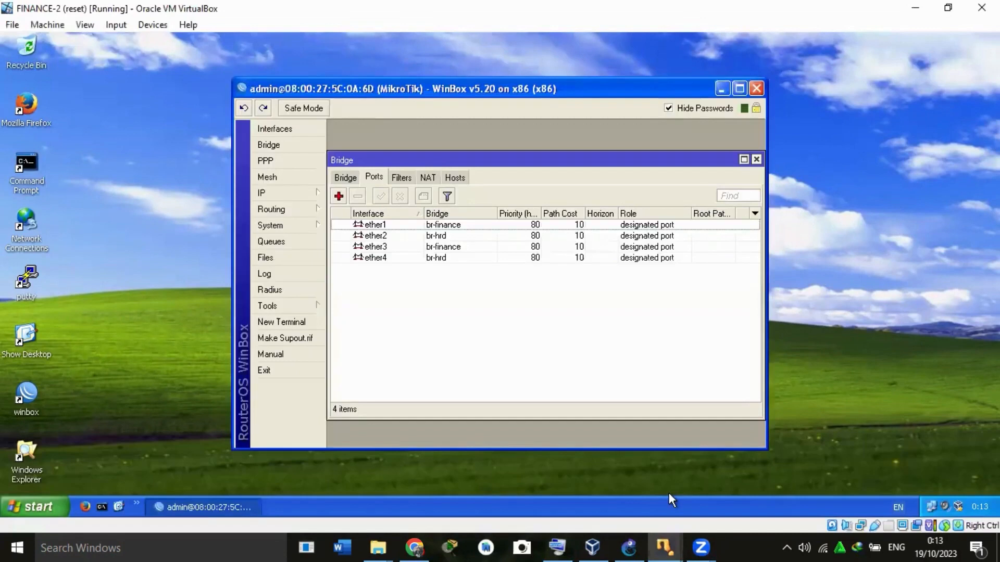
left_click(756, 160)
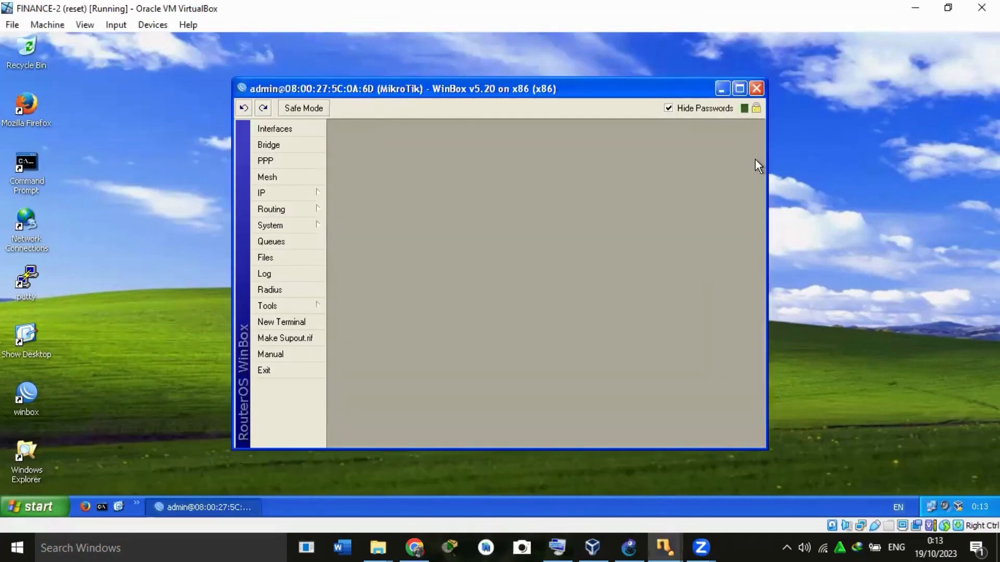
left_click(756, 89)
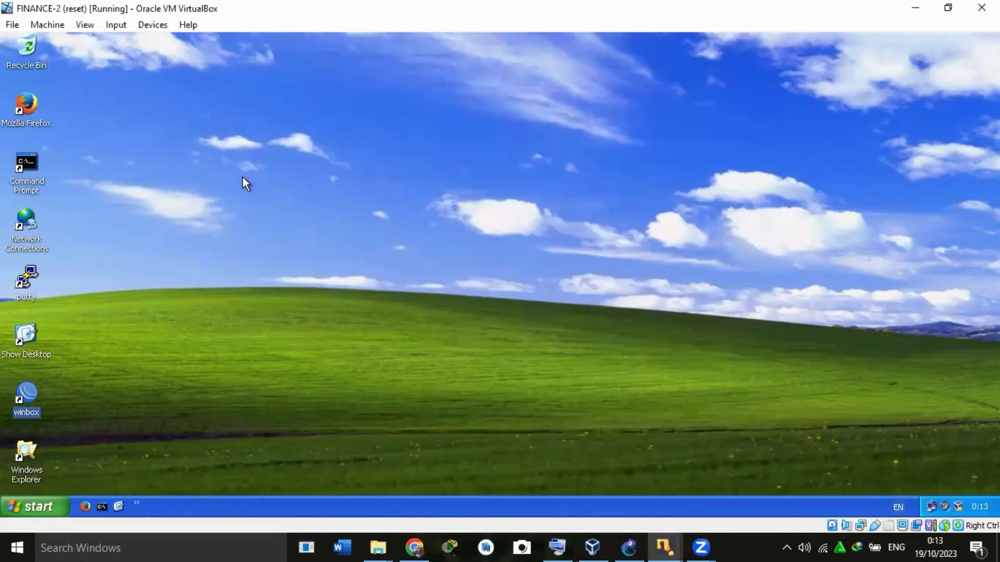
Run ipconfig in a Command Prompt on FINANCE-2 to check its IP configuration, and close the prompt.
double_click(23, 180)
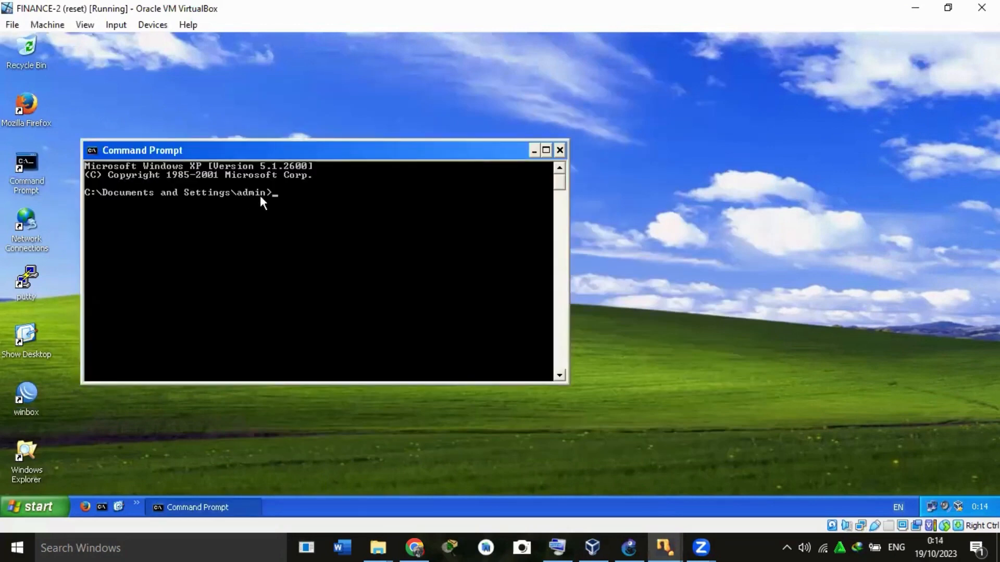
type("ipconfig")
key("Return")
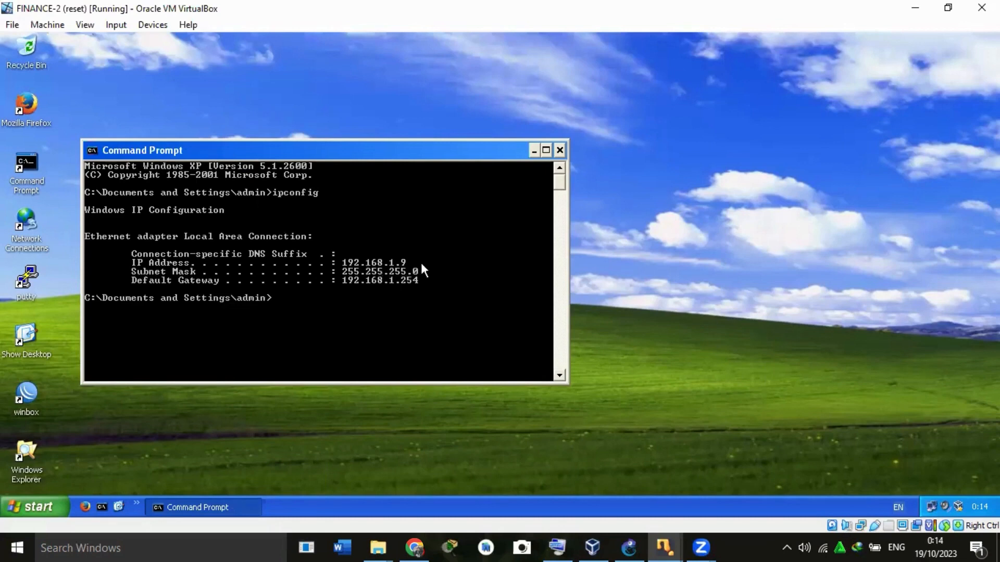
left_click(559, 151)
Switch to the HRD-2 virtual machine and run ipconfig in a Command Prompt to check its IP configuration.
mouse_move(664, 546)
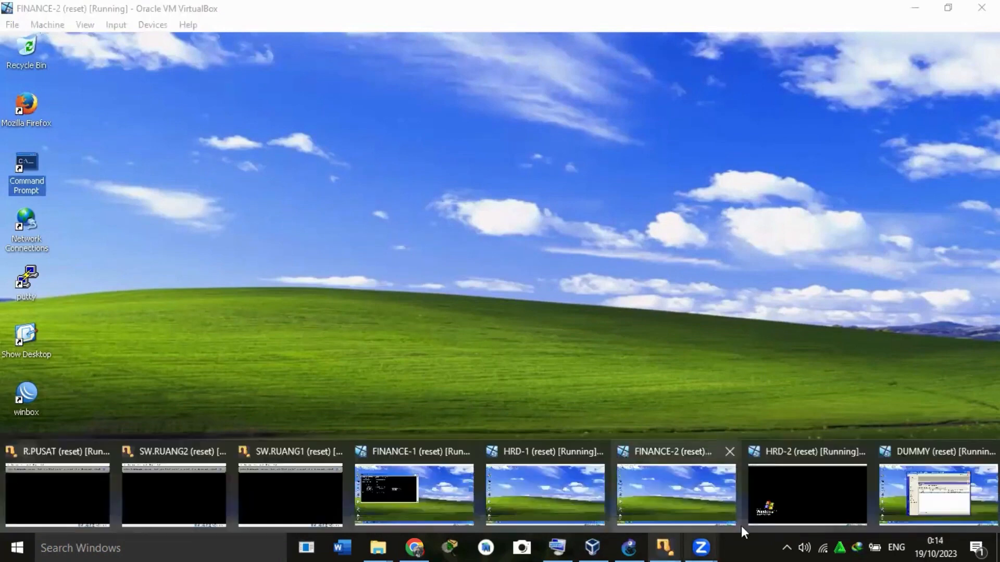
left_click(788, 489)
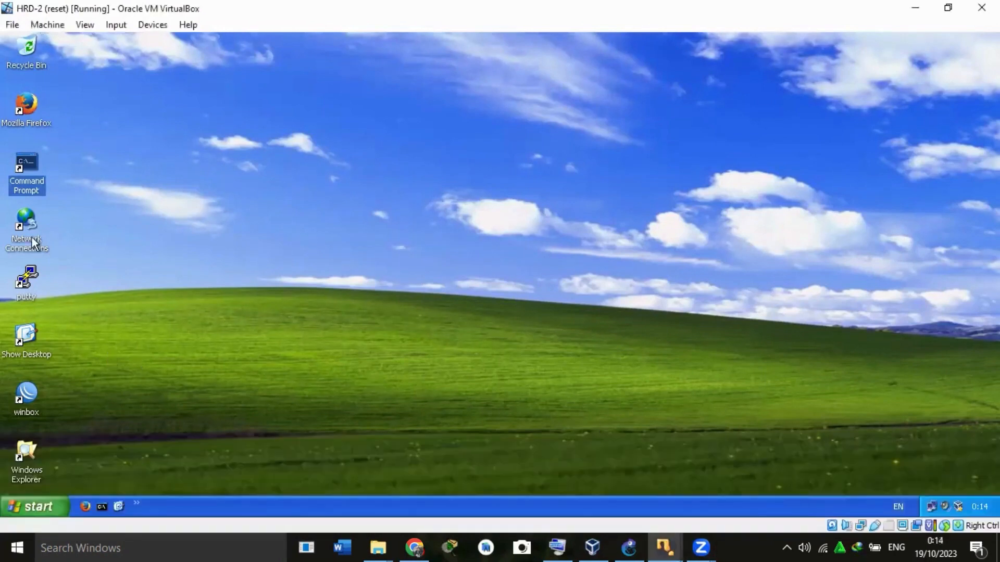
double_click(26, 179)
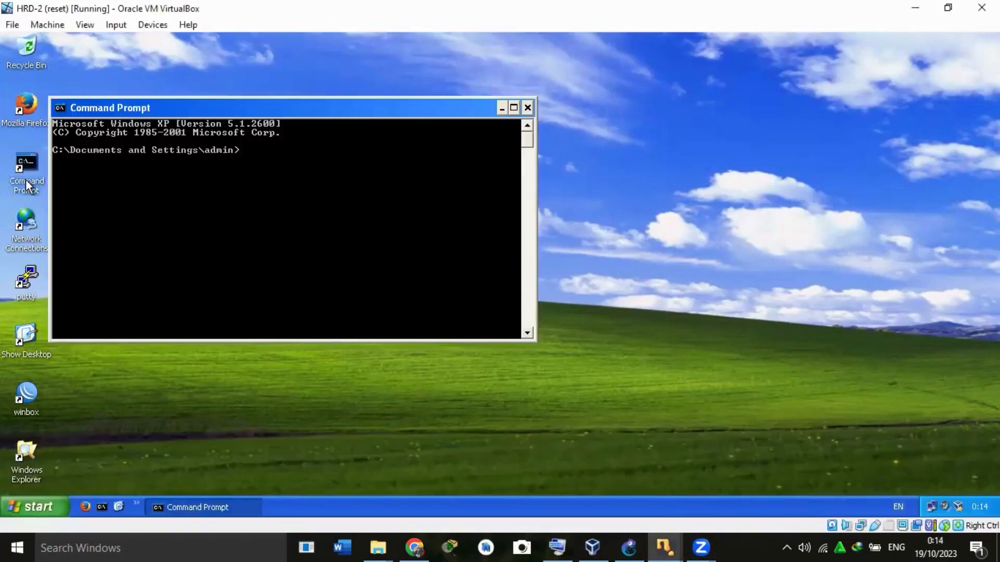
type("ipconfig")
key("Return")
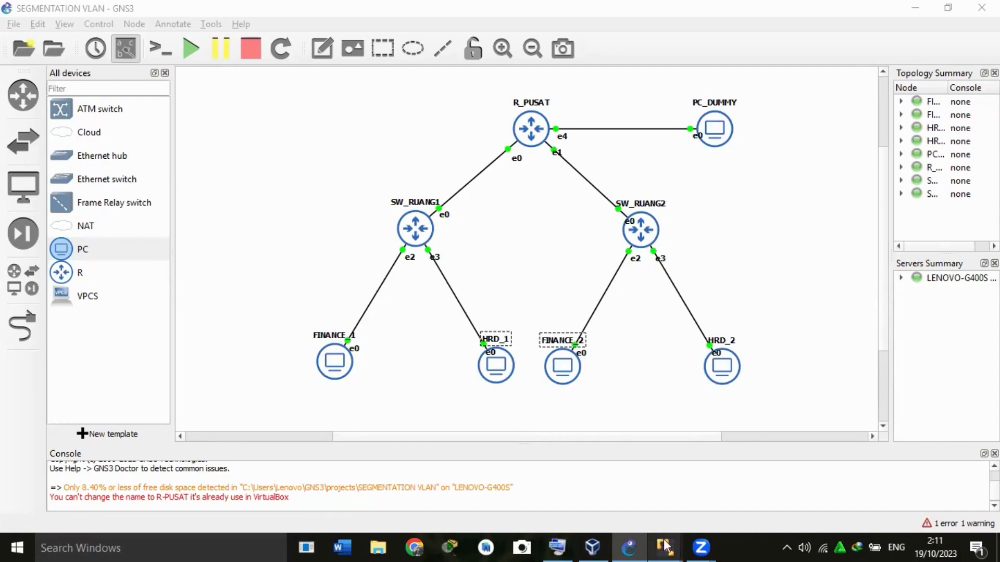
Switch to the PC_DUMMY virtual machine and connect WinBox to the MikroTik at 08:00:27:F9:72:C2 as admin.
mouse_move(665, 546)
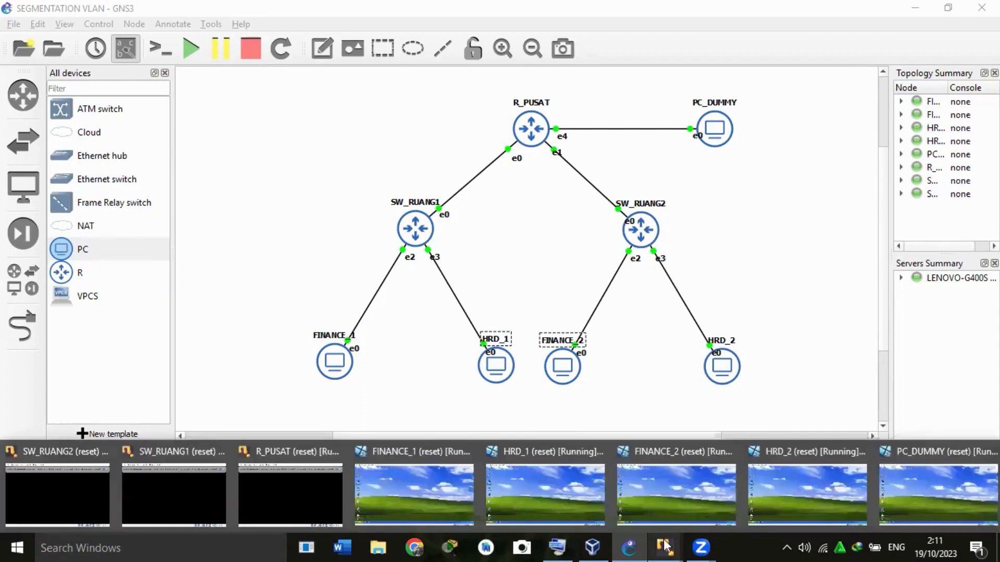
left_click(934, 486)
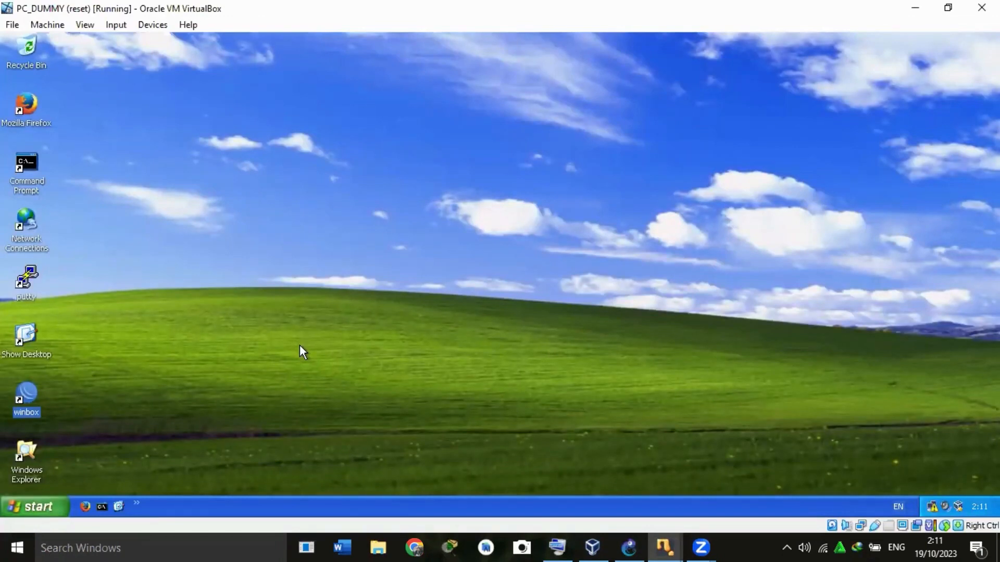
double_click(27, 401)
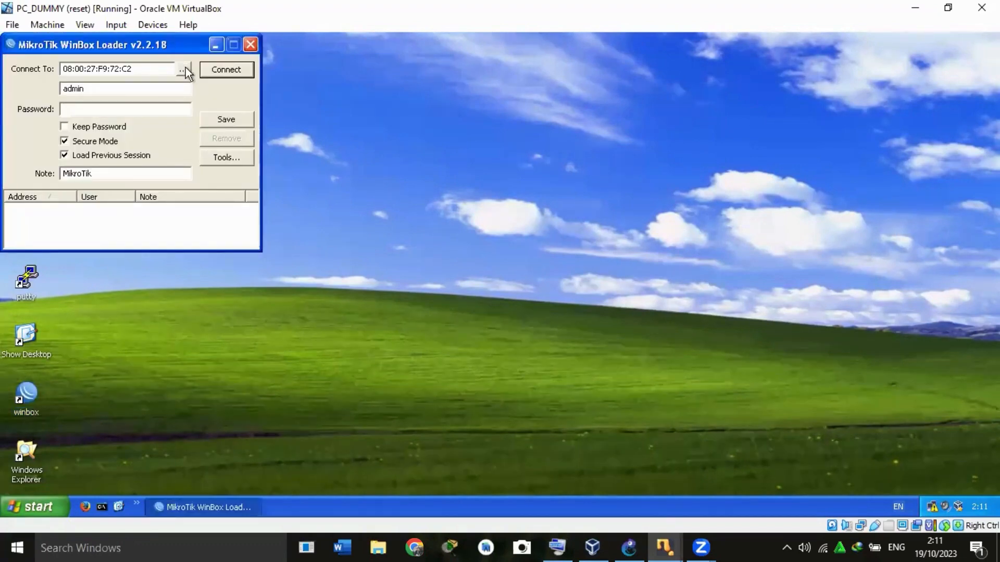
left_click(222, 69)
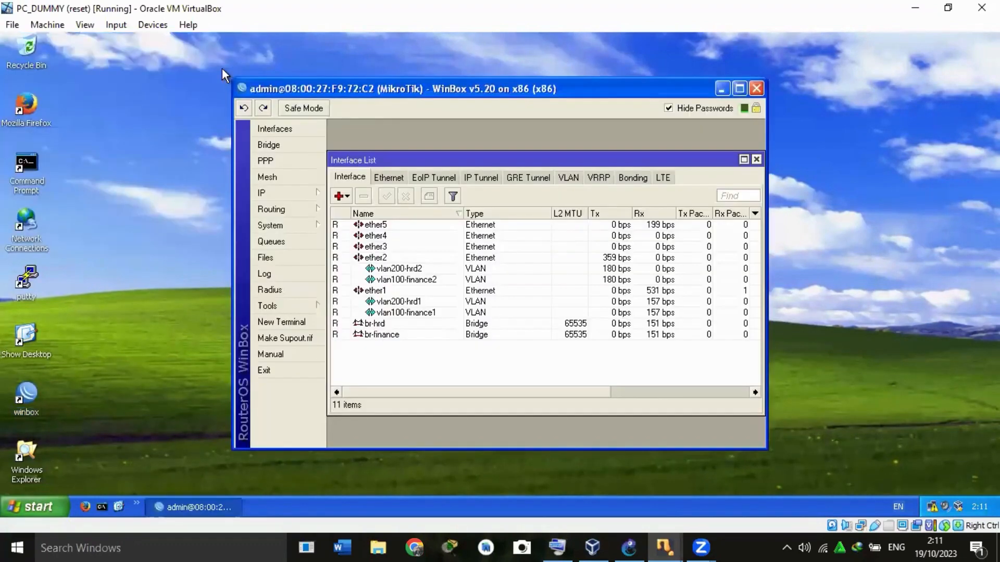
Reopen the router's Interface List and look up the VLAN option among the interface types without adding one.
left_click(756, 159)
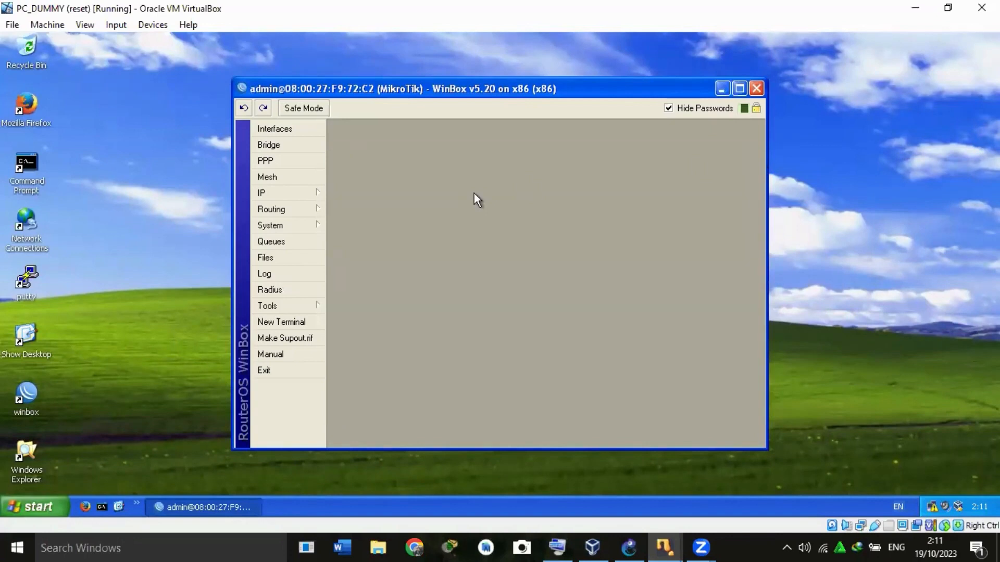
left_click(277, 125)
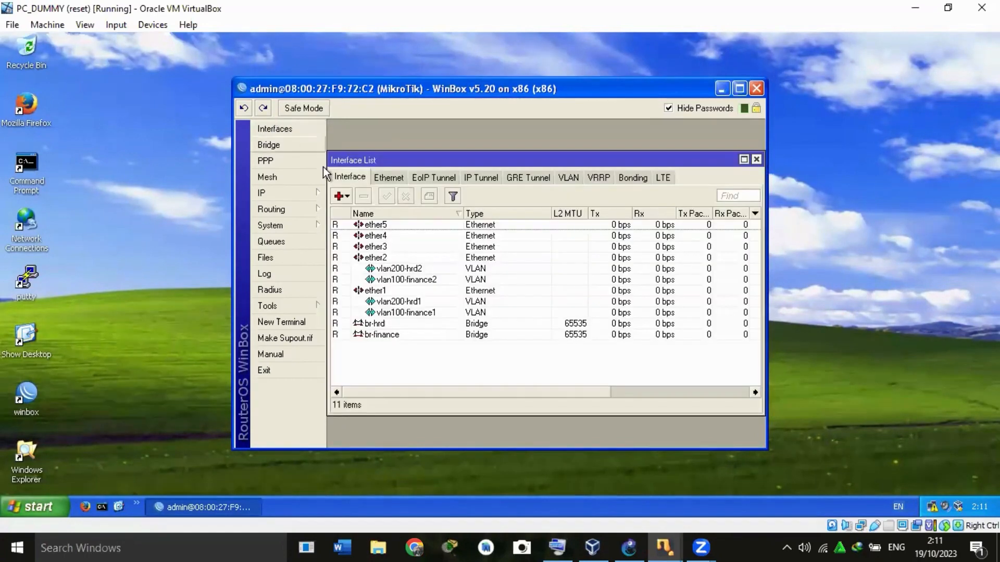
left_click(339, 196)
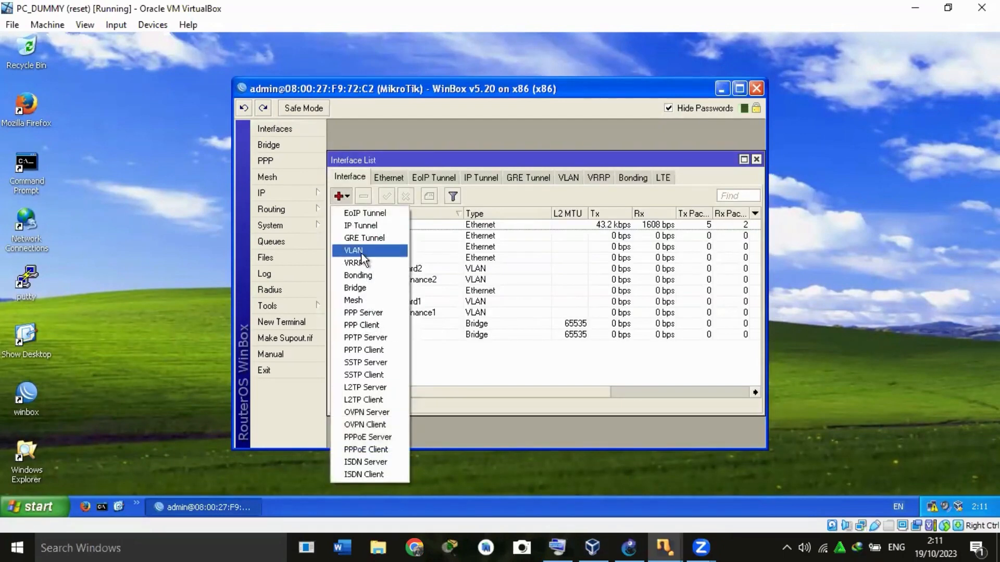
left_click(489, 194)
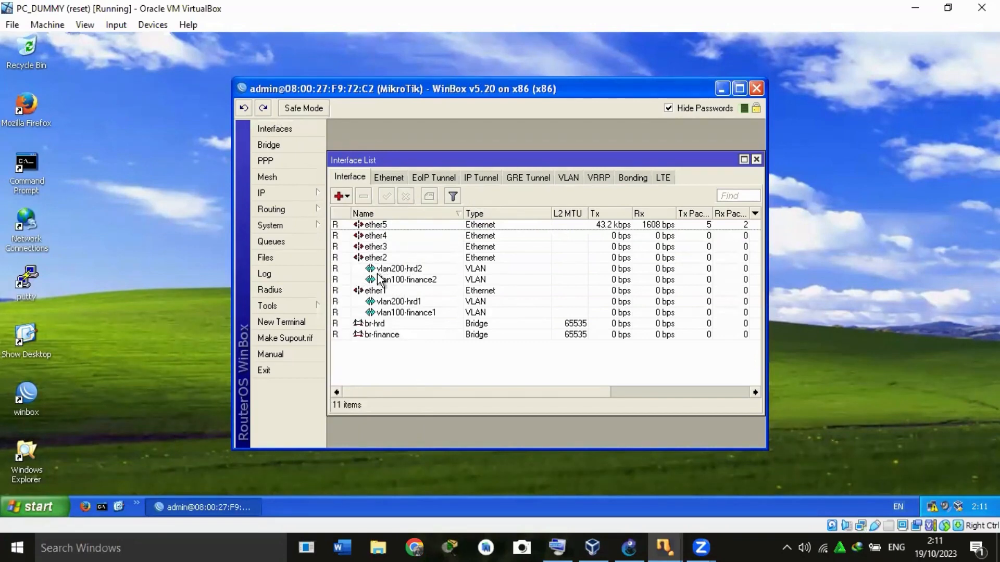
Review the VLAN ID and parent interface settings of vlan100-finance1 and vlan200-hrd1.
double_click(401, 312)
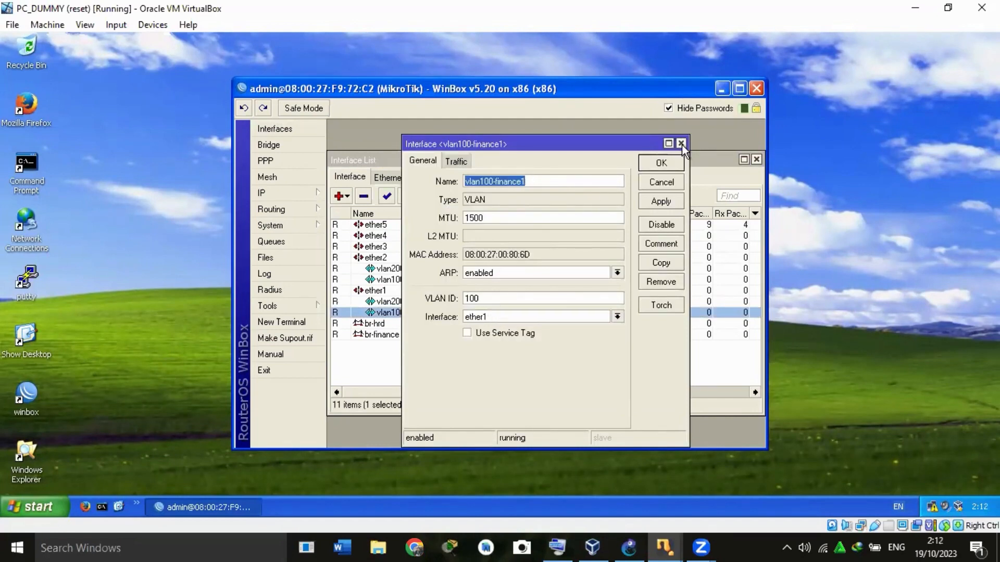
left_click(660, 162)
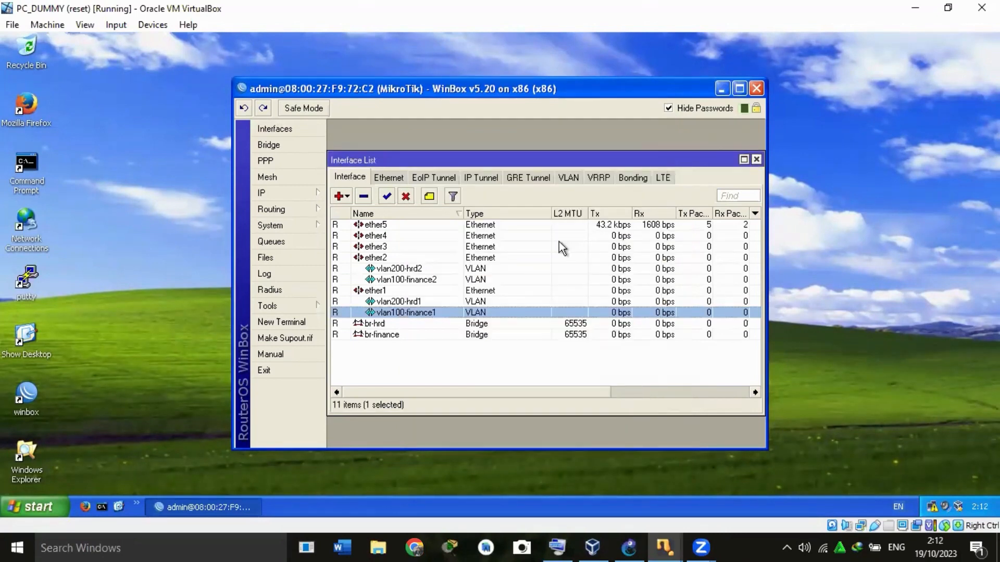
double_click(440, 302)
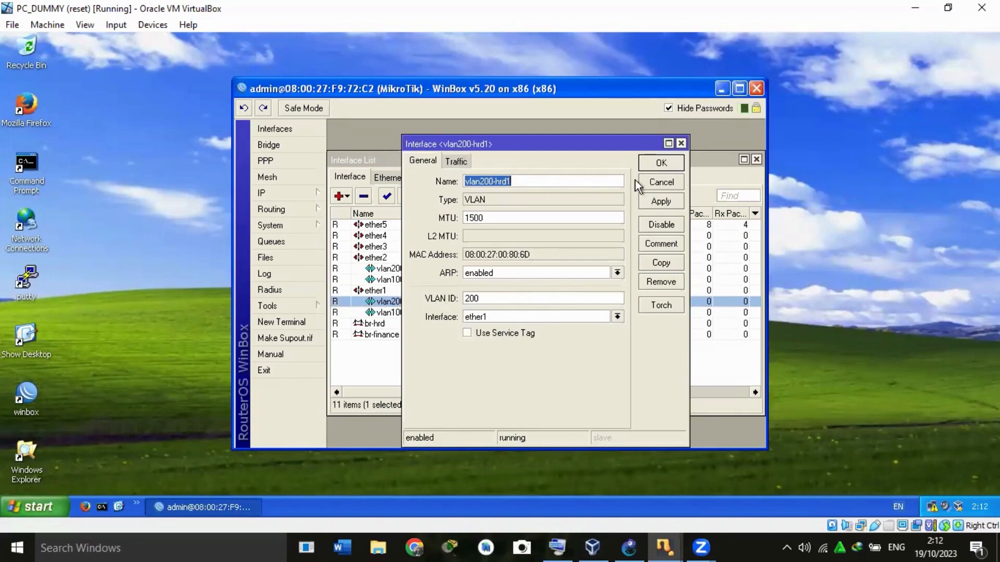
left_click(669, 165)
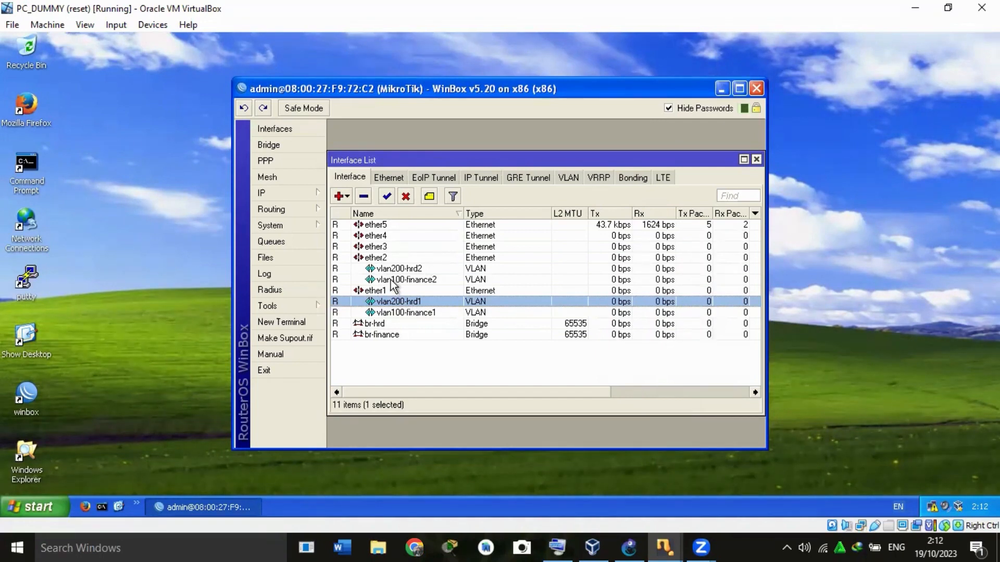
Review the VLAN ID and parent interface settings of vlan100-finance2.
left_click(391, 281)
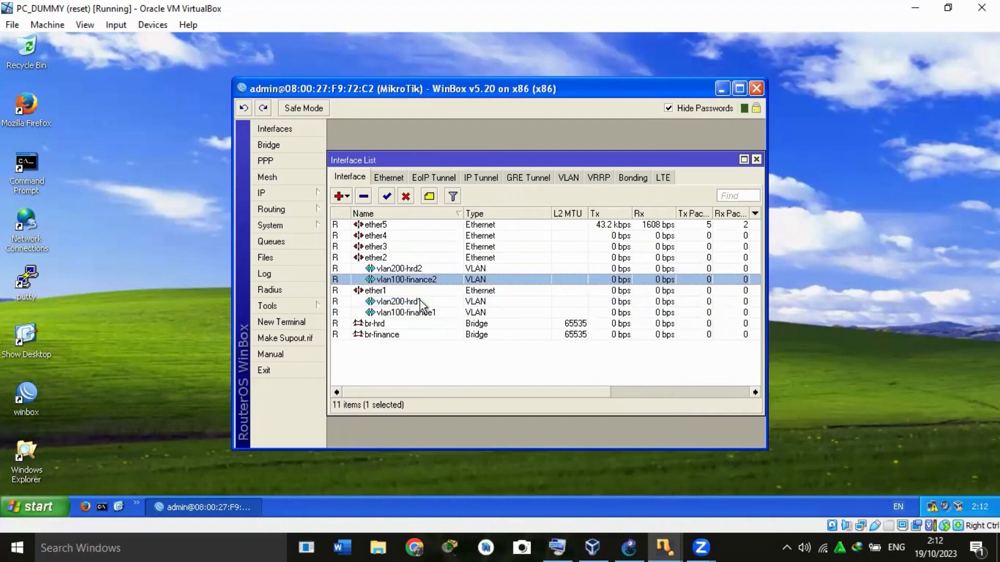
double_click(415, 281)
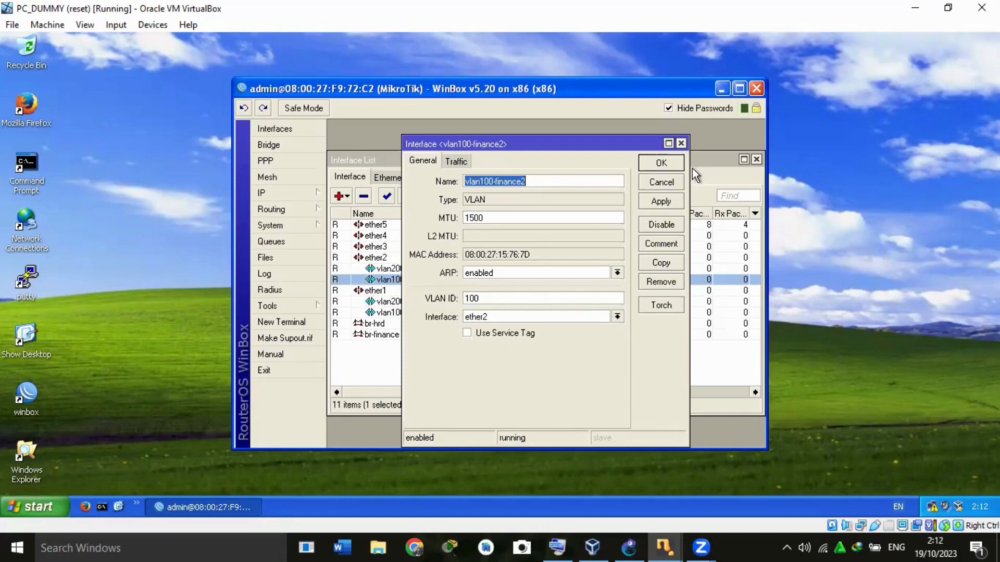
left_click(672, 165)
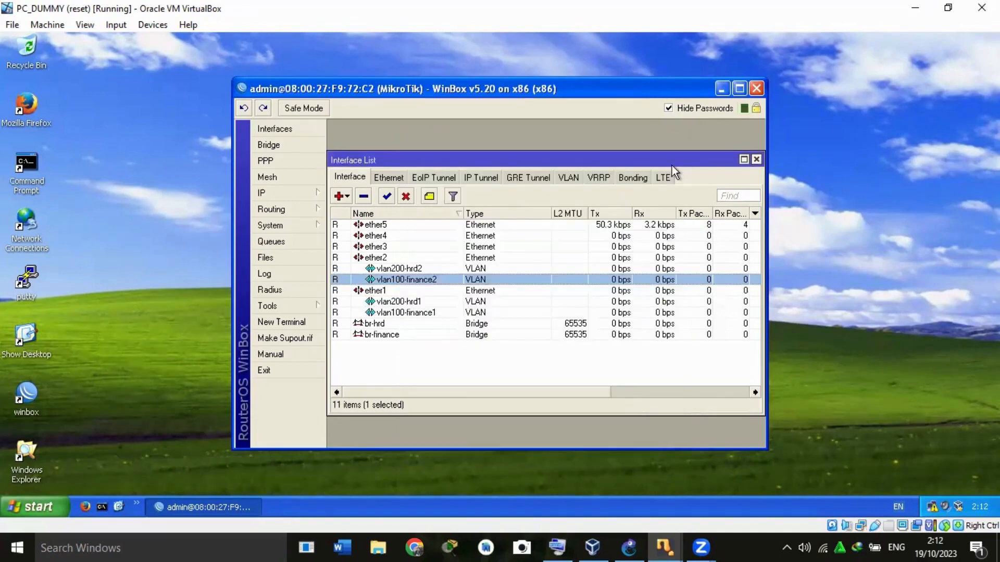
Review the VLAN ID and parent interface settings of vlan200-hrd2.
double_click(415, 268)
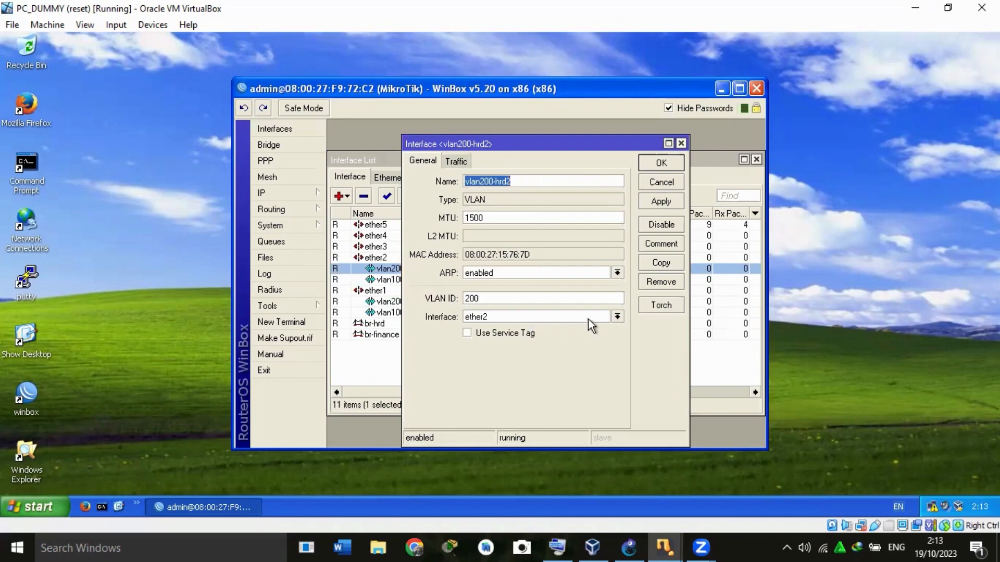
left_click(661, 163)
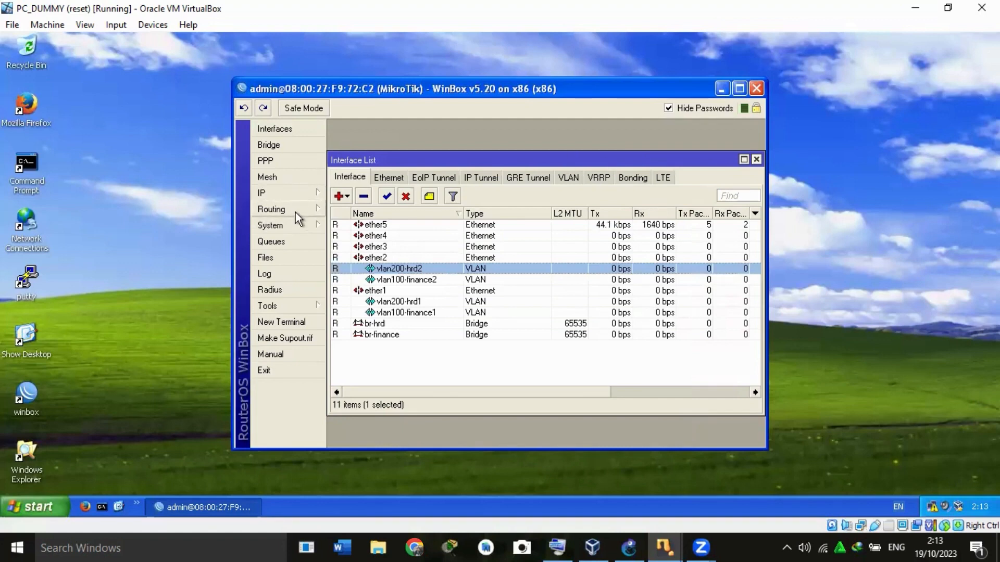
Review the general settings of the br-finance and br-hrd bridges on the router.
left_click(276, 146)
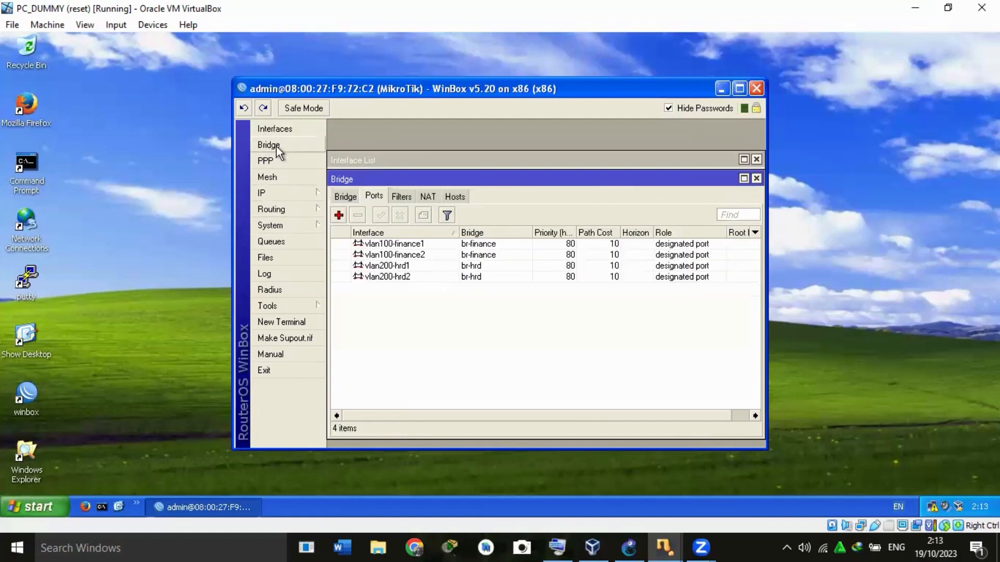
left_click(341, 195)
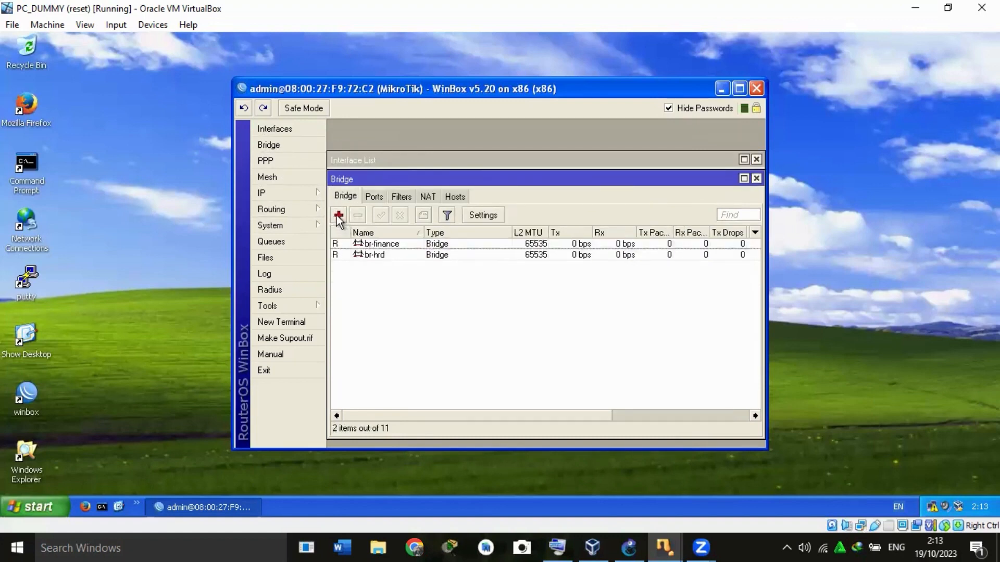
double_click(376, 244)
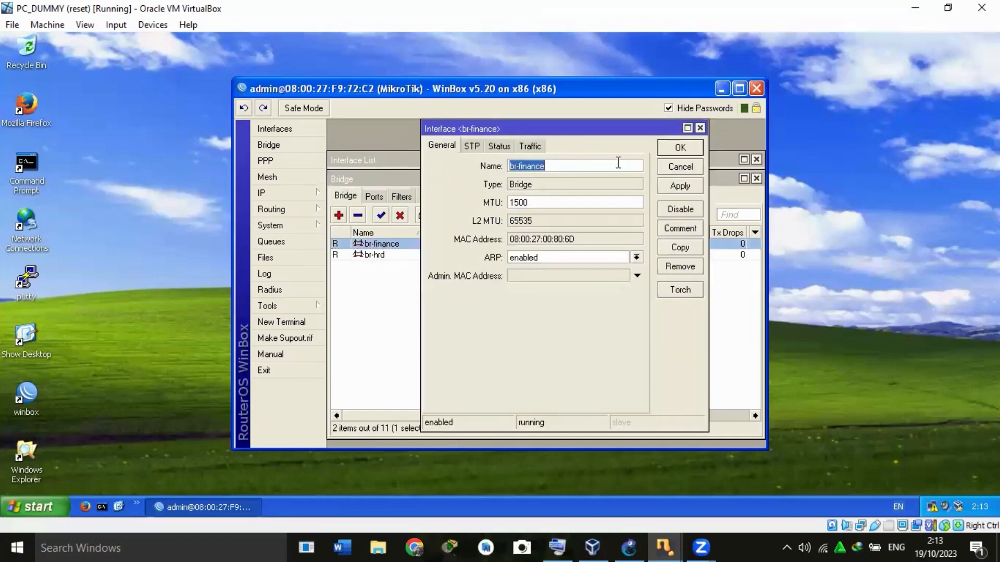
left_click(679, 148)
double_click(358, 254)
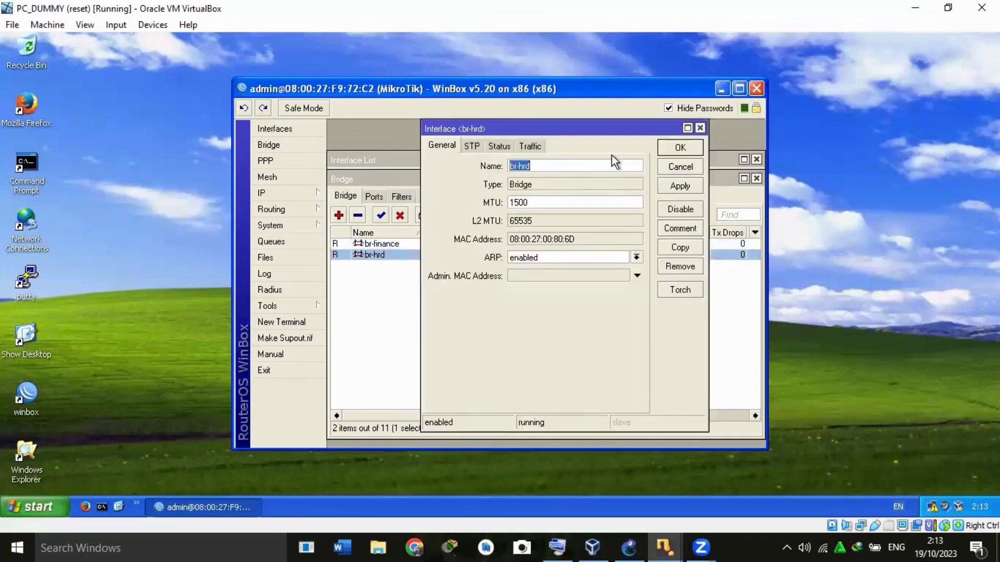
left_click(678, 149)
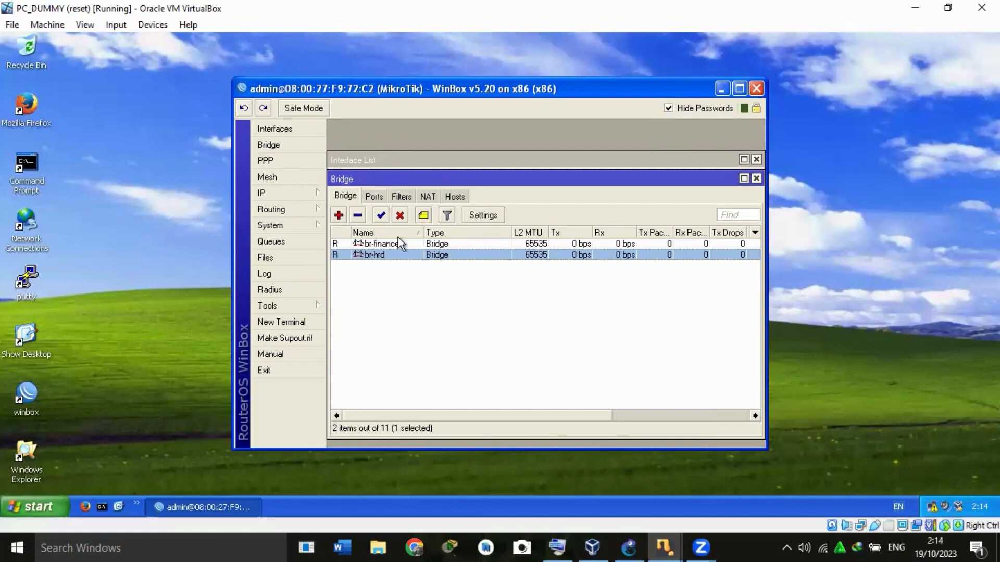
Review the bridge port assignments of vlan100-finance1, vlan100-finance2, vlan200-hrd1 and vlan200-hrd2.
left_click(372, 198)
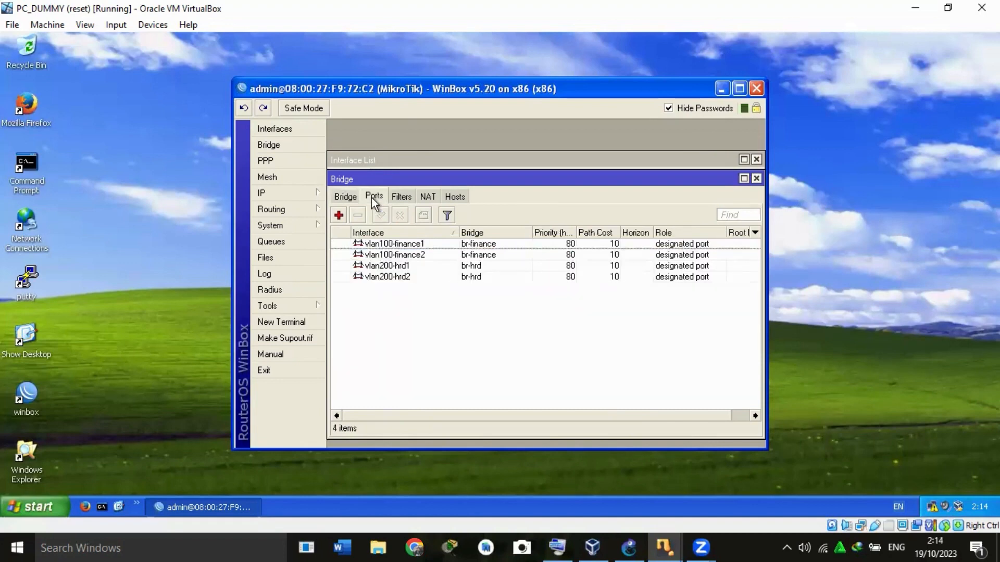
double_click(381, 244)
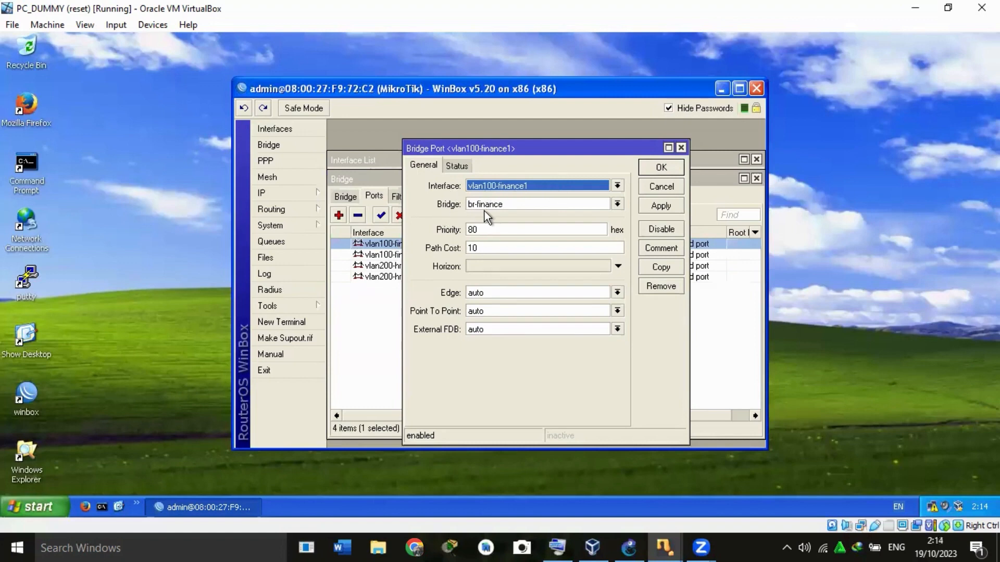
left_click(669, 167)
double_click(397, 256)
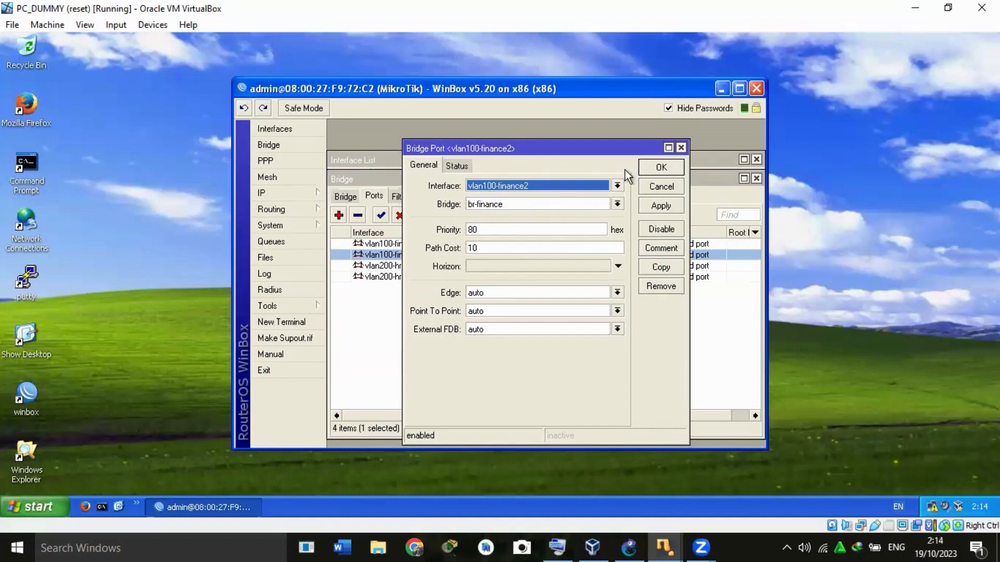
left_click(653, 168)
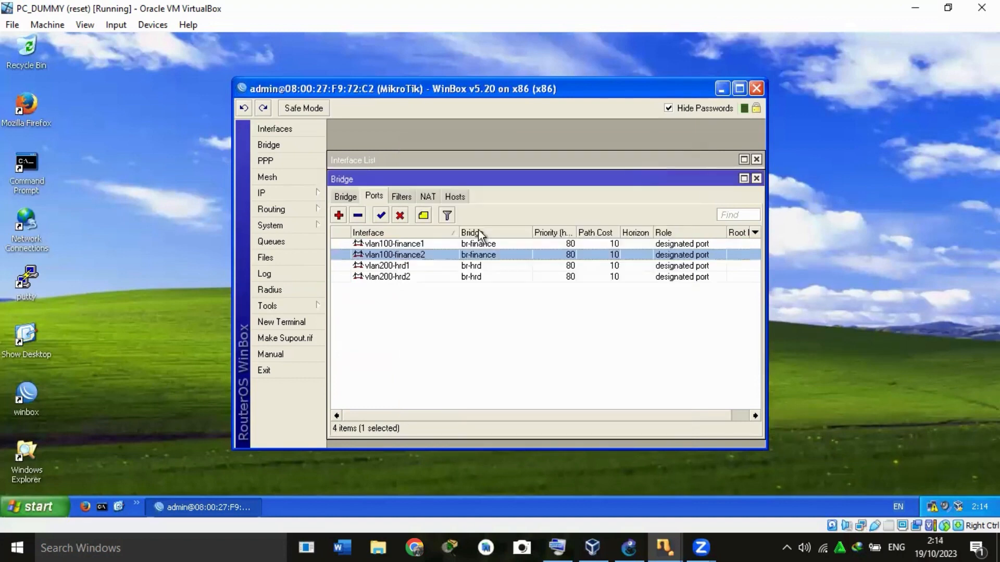
double_click(398, 267)
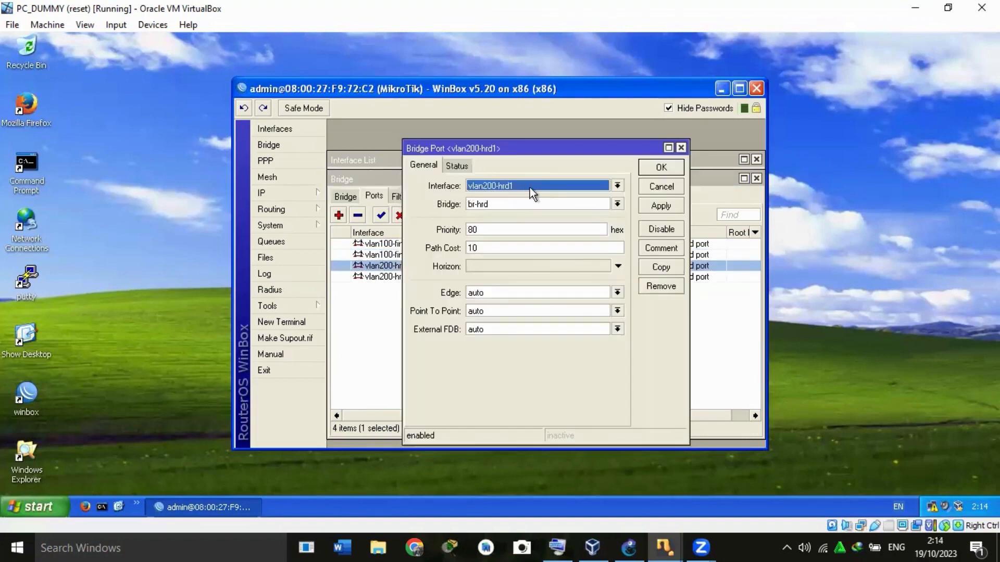
left_click(661, 167)
double_click(391, 277)
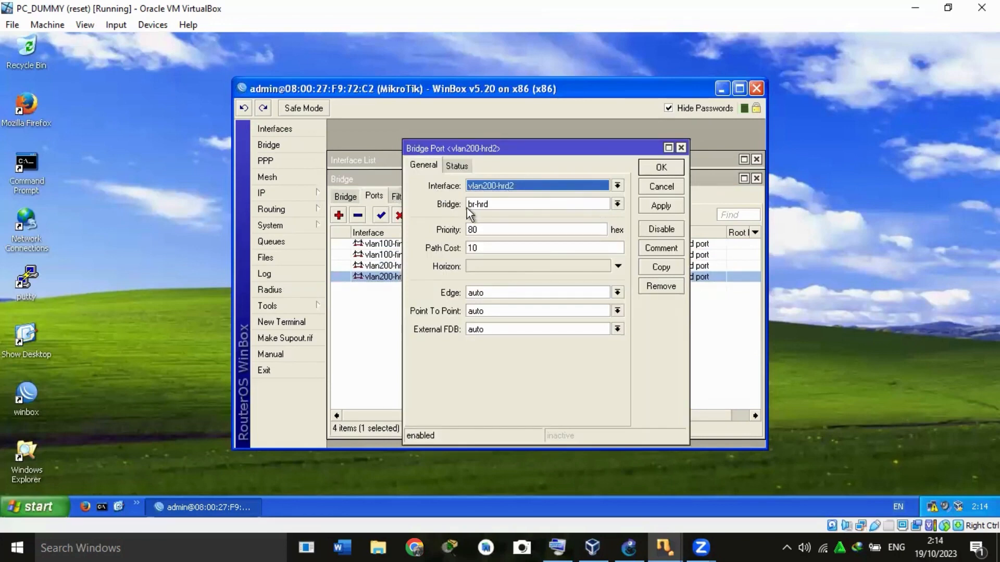
left_click(665, 166)
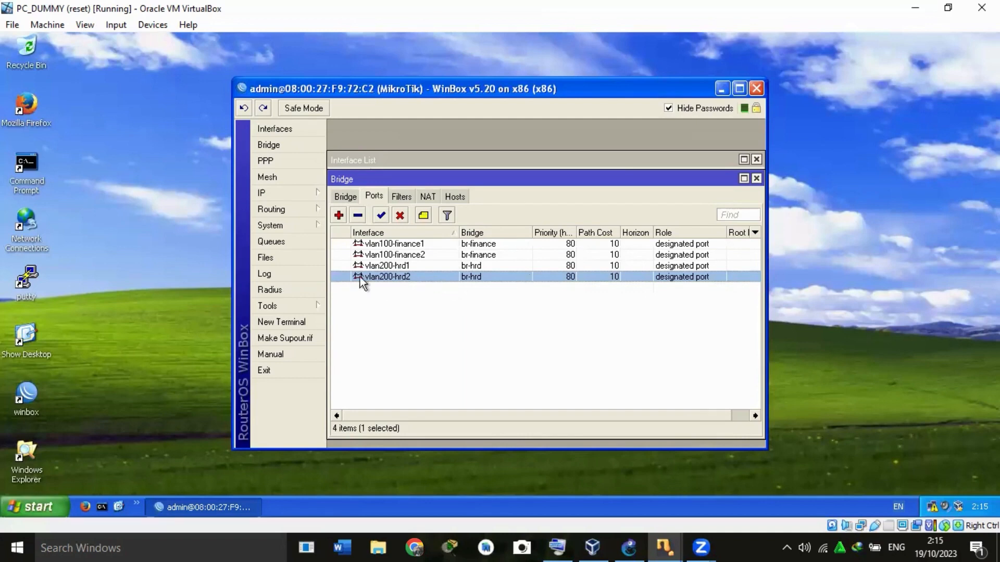
Review the IP address, network and interface entries assigned to br-finance and br-hrd.
left_click(300, 192)
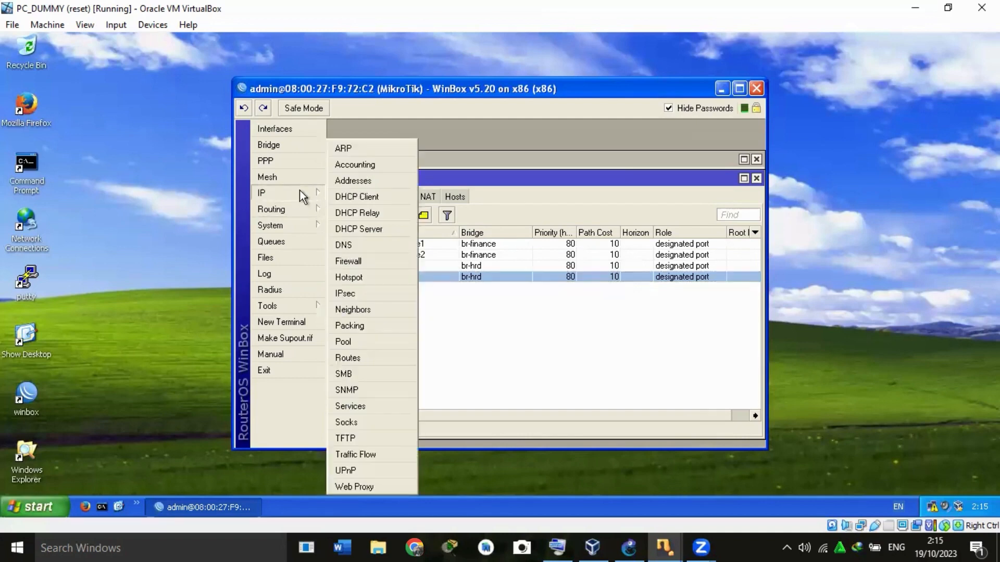
left_click(371, 182)
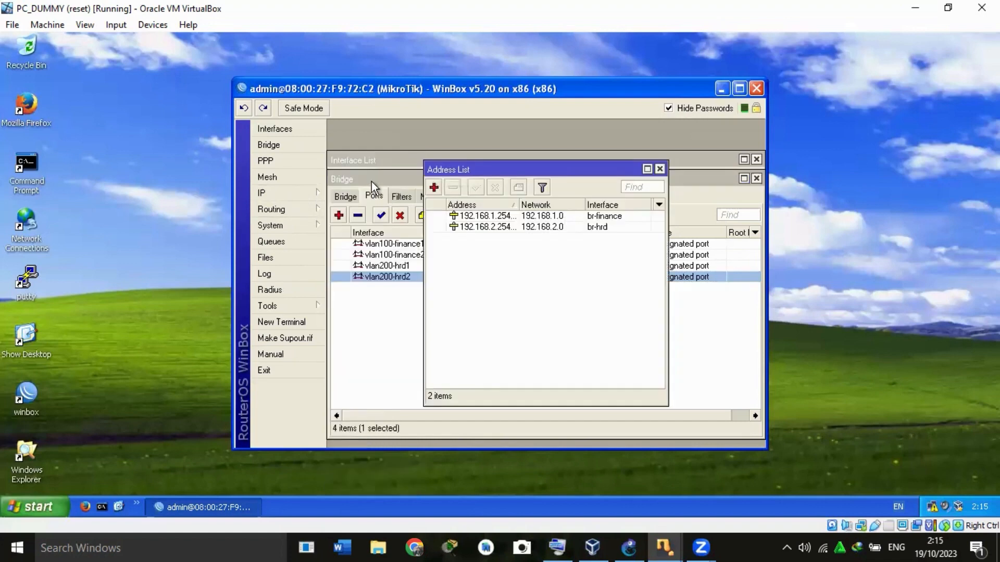
left_click(481, 218)
double_click(480, 218)
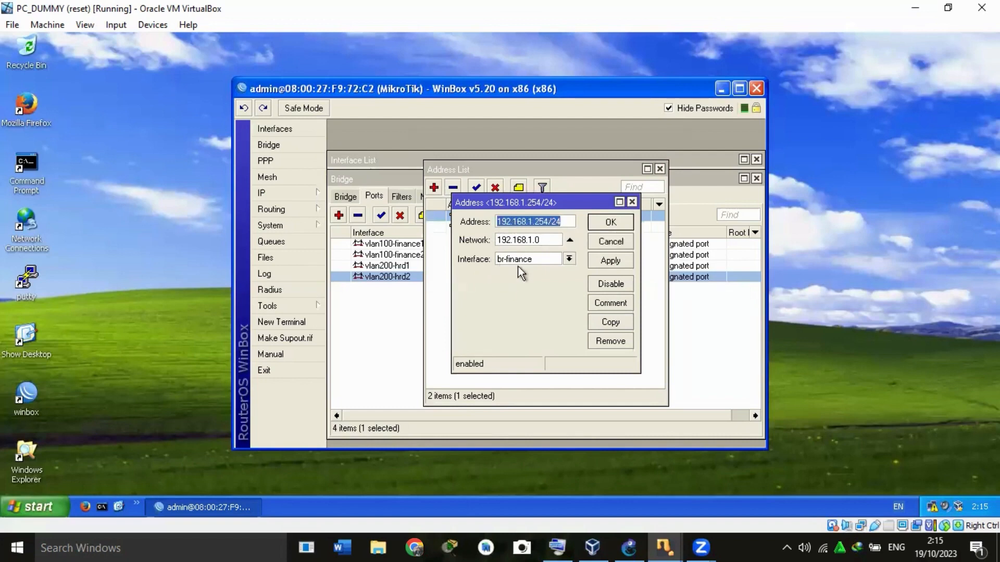
left_click(610, 222)
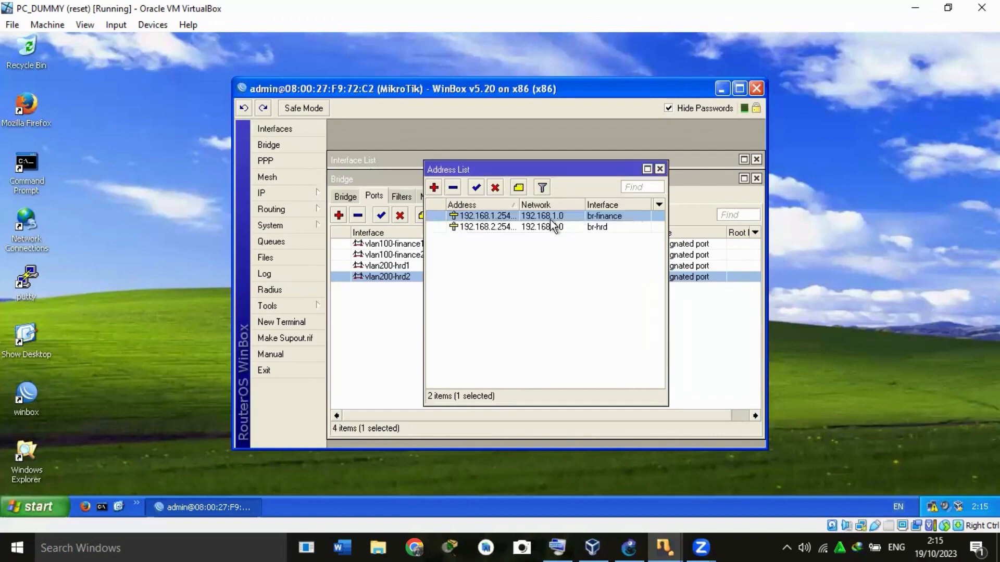
double_click(509, 229)
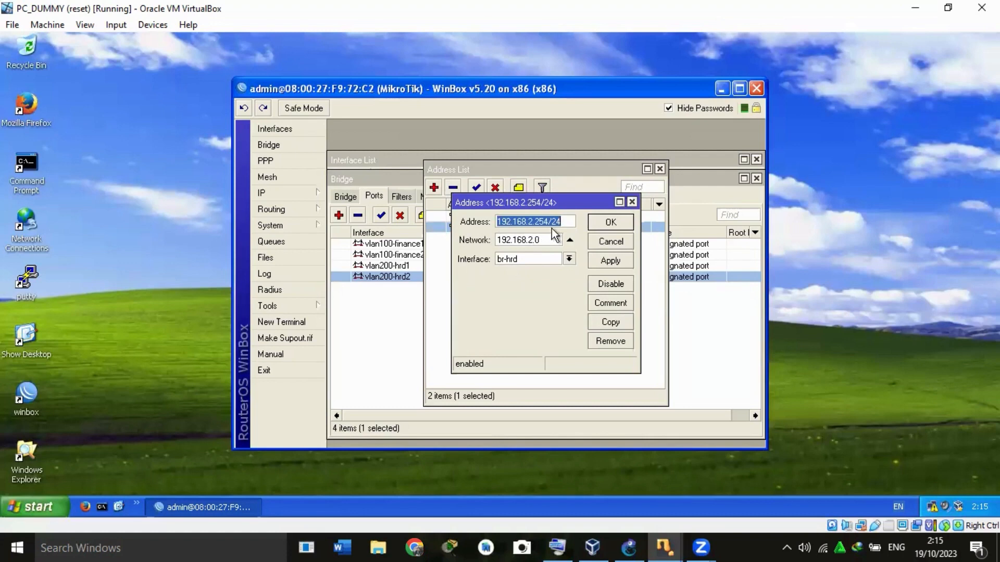
left_click(614, 223)
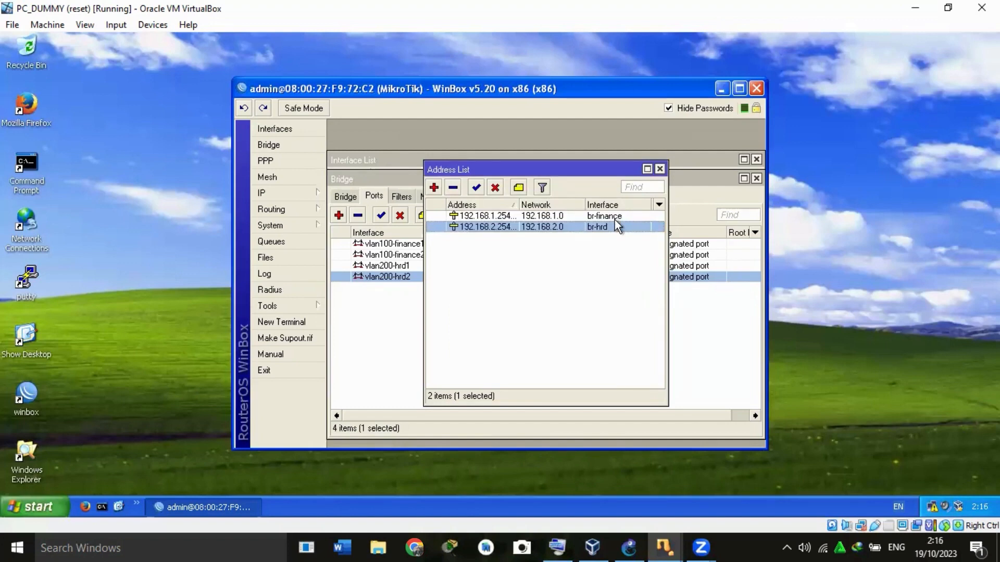
Review the router's DHCP servers and examine the settings of dhcp2 on br-hrd.
left_click(301, 196)
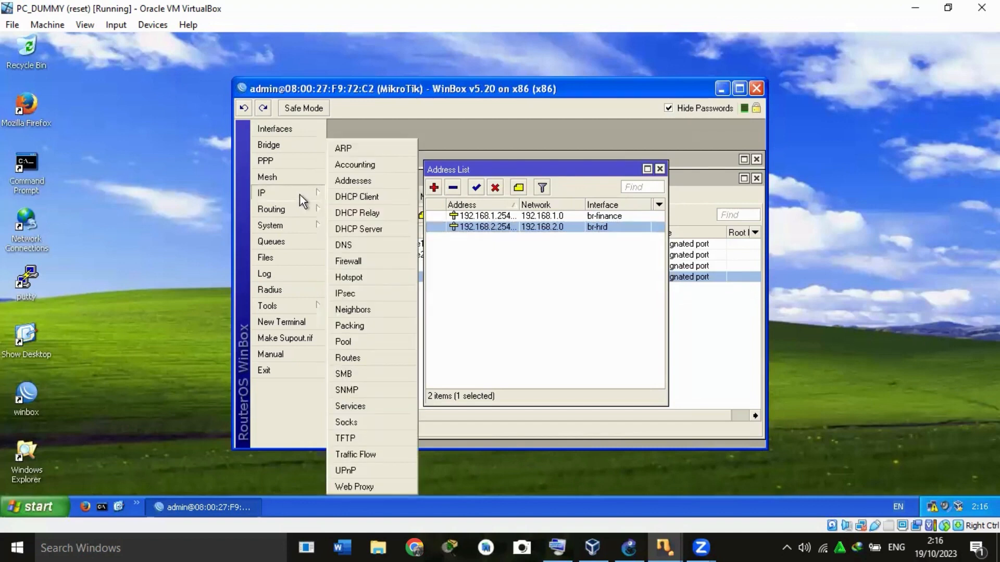
left_click(358, 229)
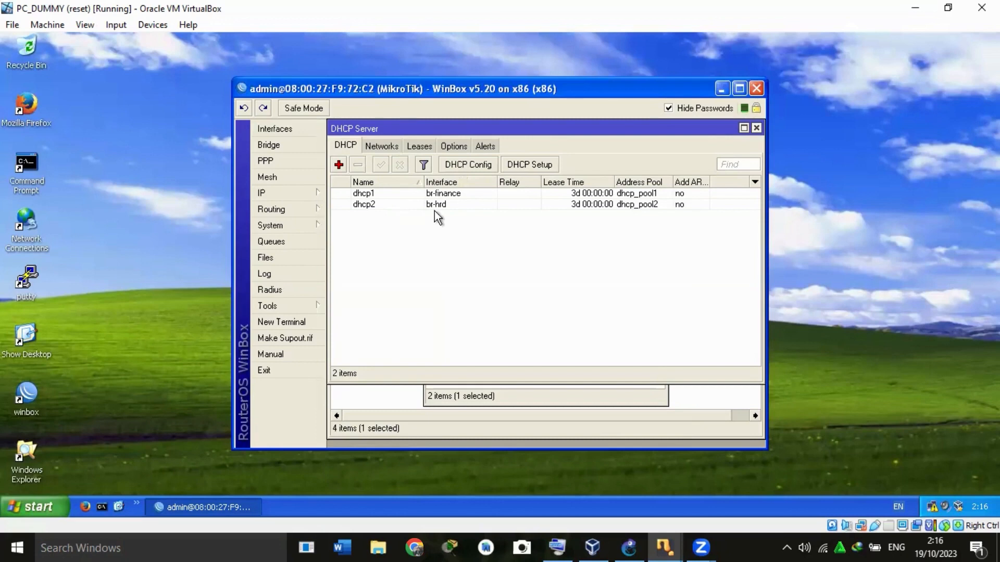
double_click(407, 205)
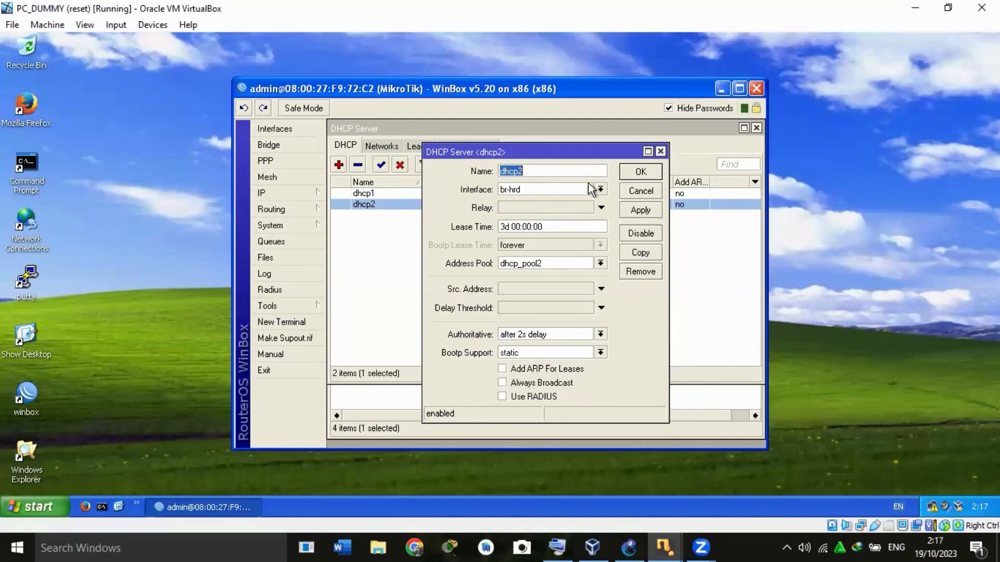
left_click(660, 152)
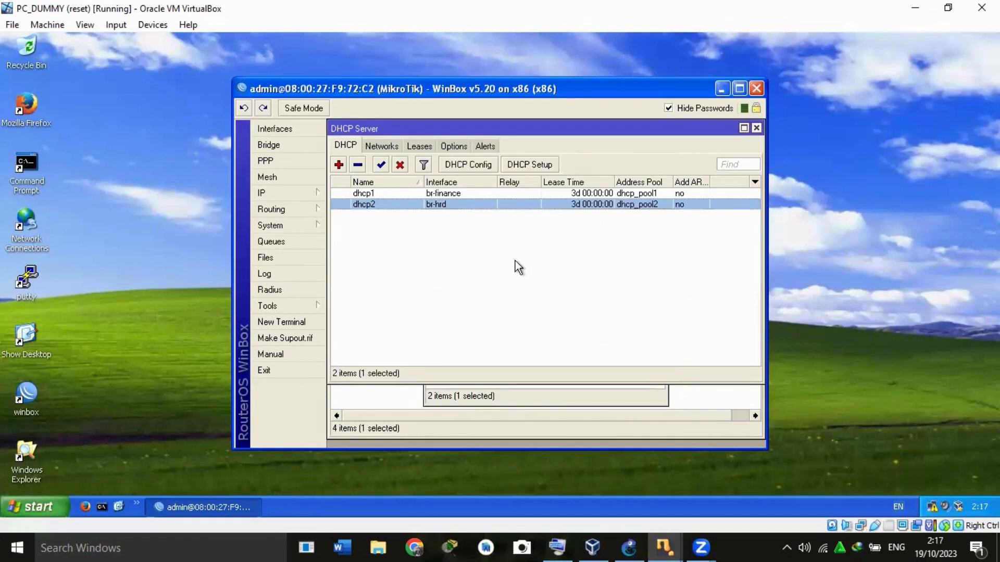
Switch to the FINANCE_1 virtual machine and connect WinBox to the MikroTik at 08:00:27:23:71:DB as admin.
mouse_move(665, 542)
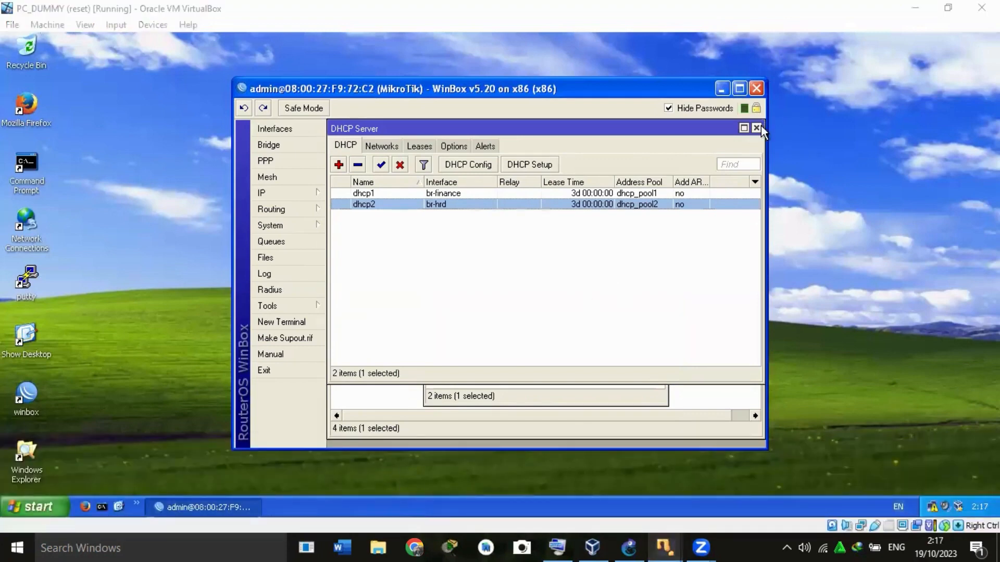
left_click(440, 489)
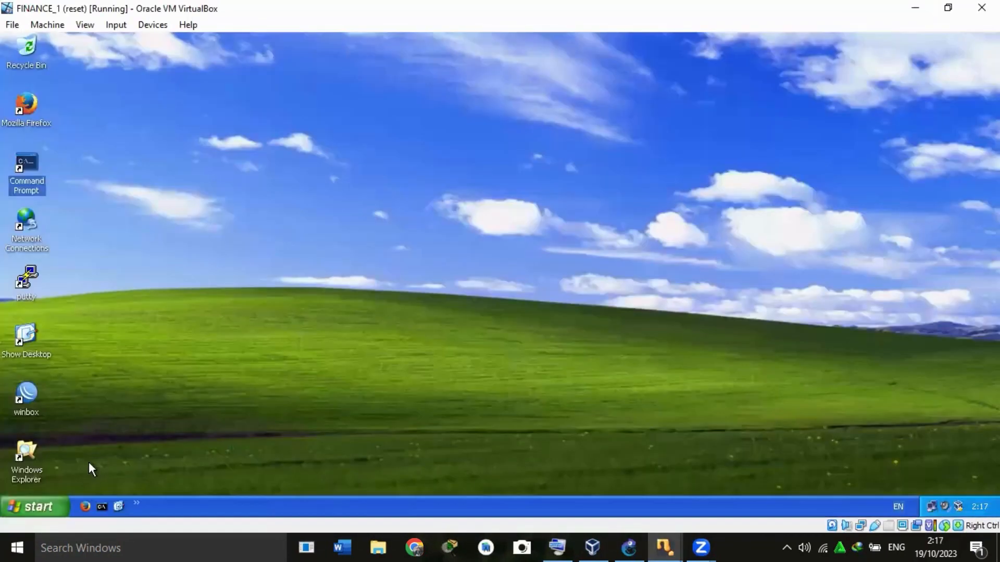
left_click(23, 416)
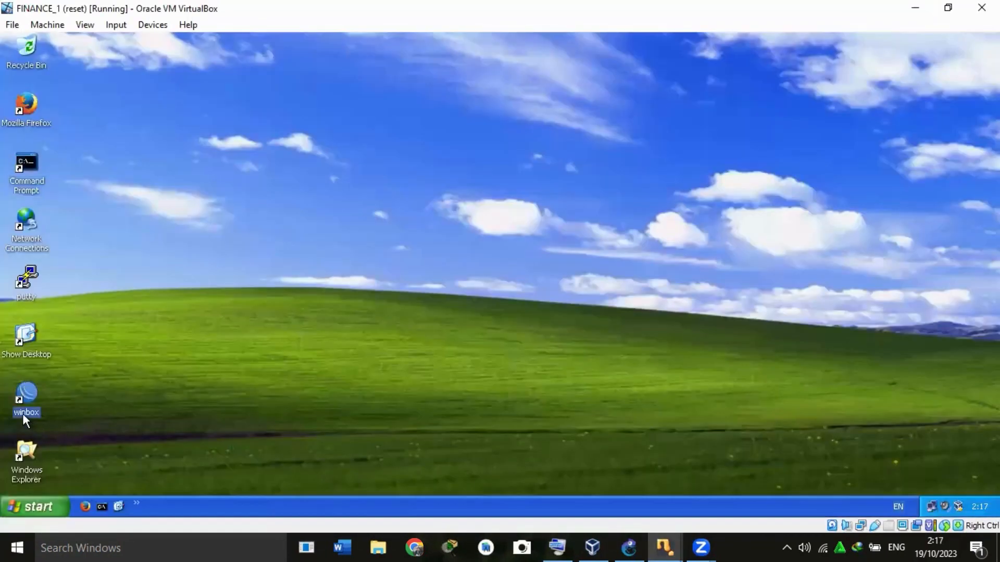
double_click(23, 413)
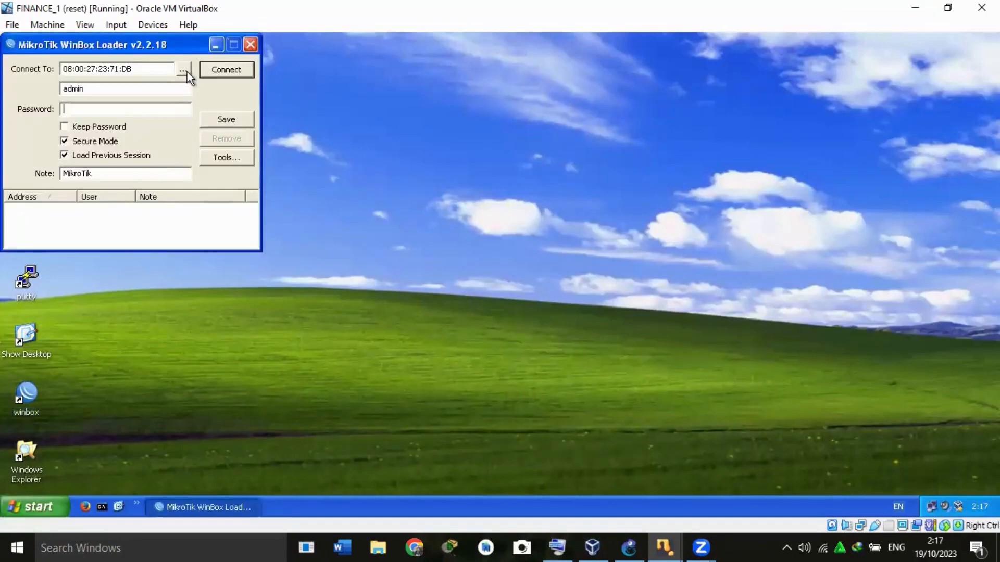
left_click(236, 69)
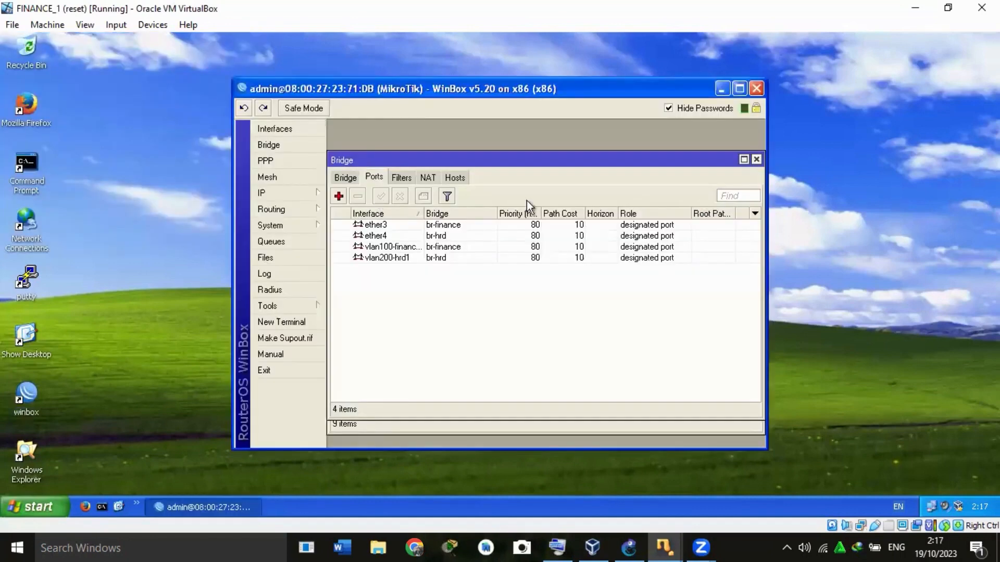
Close the restored Bridge and Interface List windows, reopen the Interface List and view the available interface types without adding one.
left_click(753, 159)
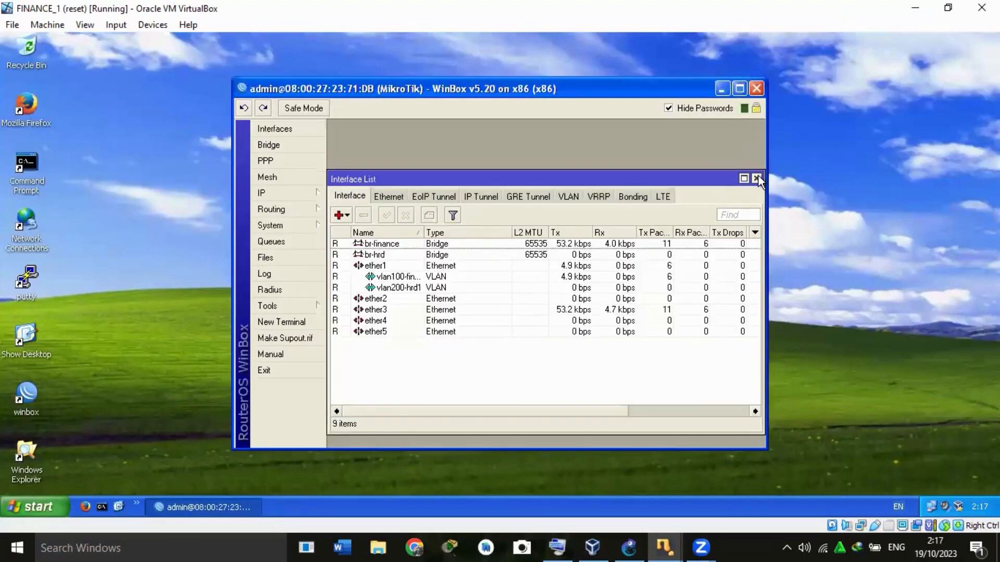
left_click(756, 178)
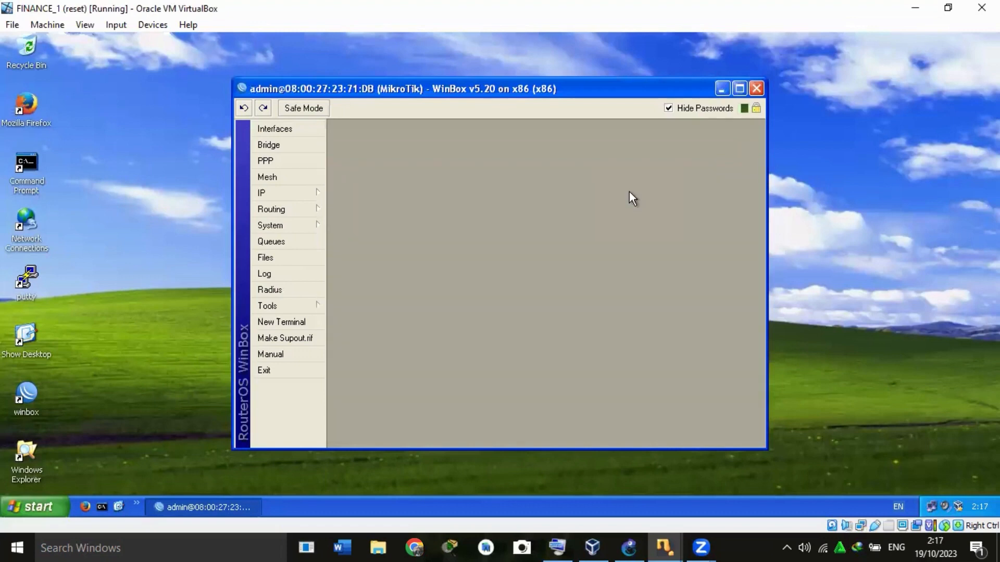
left_click(287, 130)
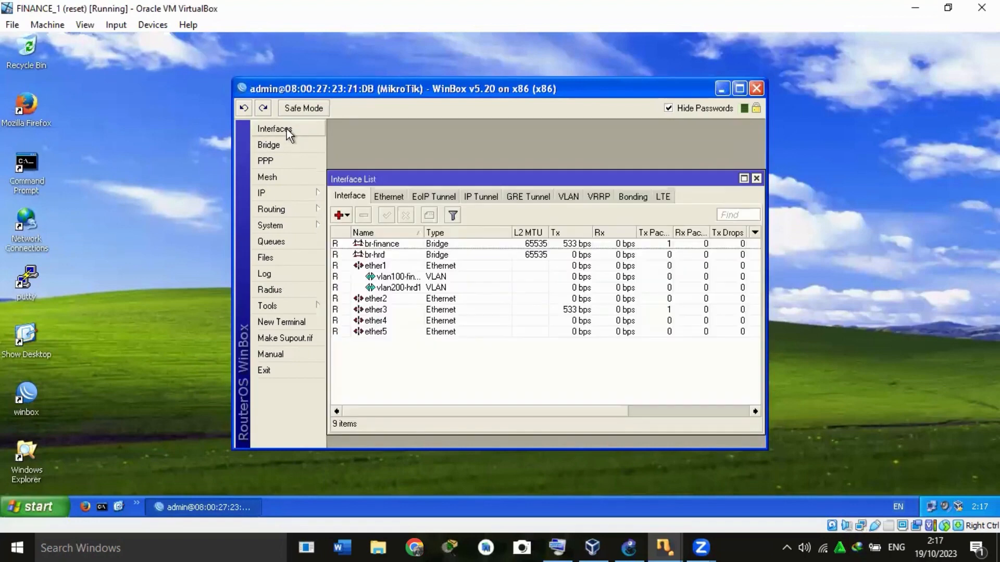
left_click(338, 215)
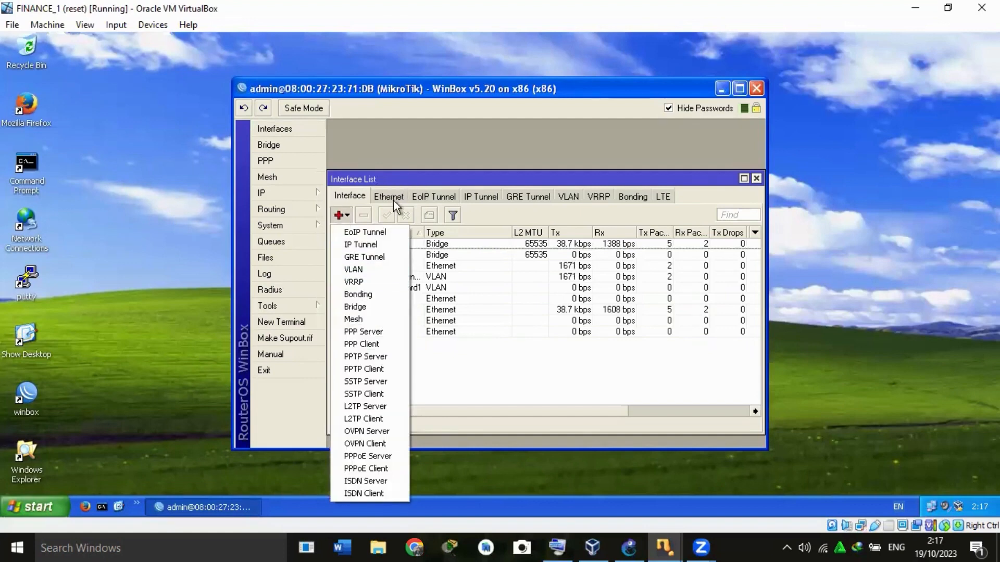
left_click(442, 242)
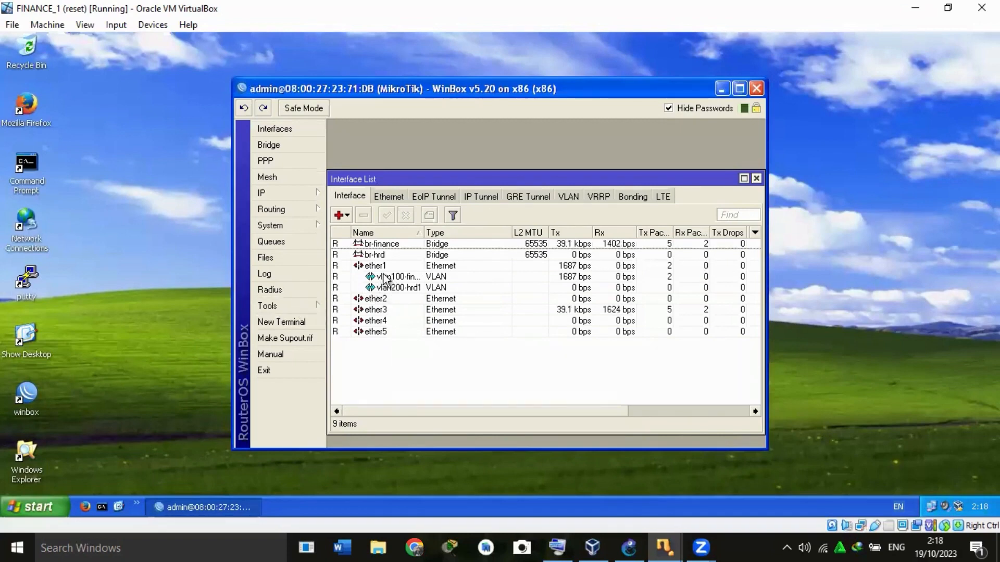
Examine the name, VLAN ID and parent interface settings of vlan100-finance1 and vlan200-hrd1 without changing them.
double_click(387, 278)
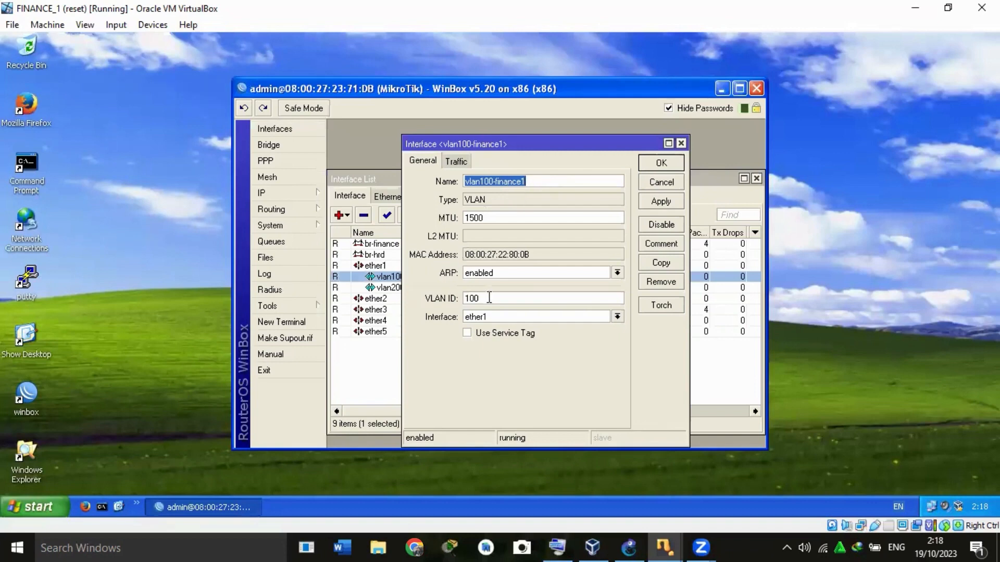
left_click(672, 165)
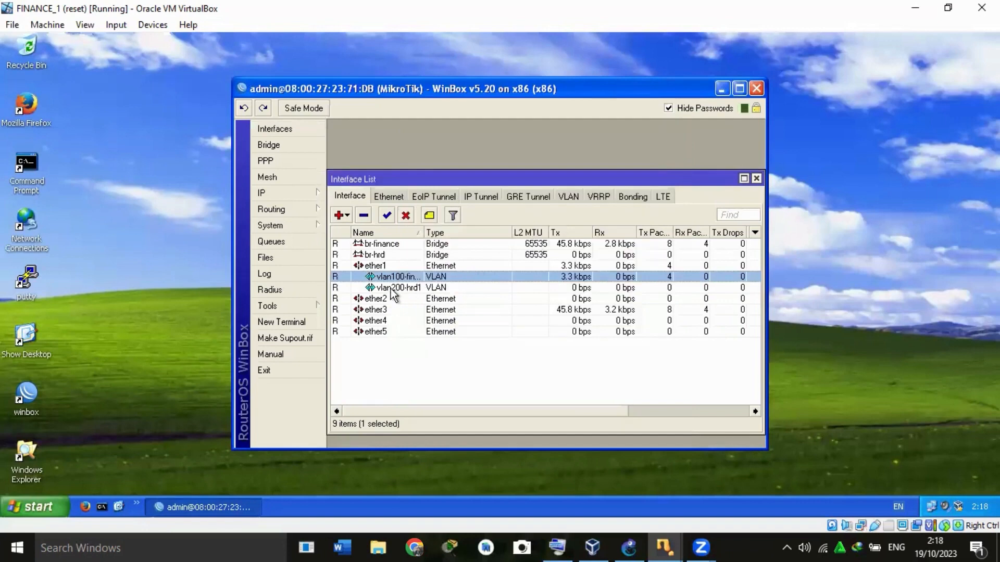
double_click(390, 289)
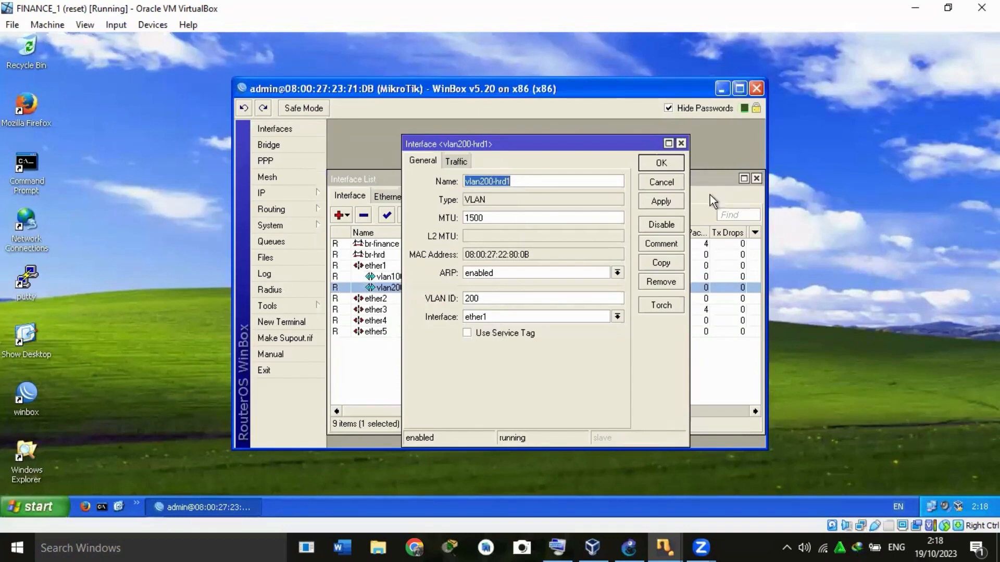
left_click(672, 164)
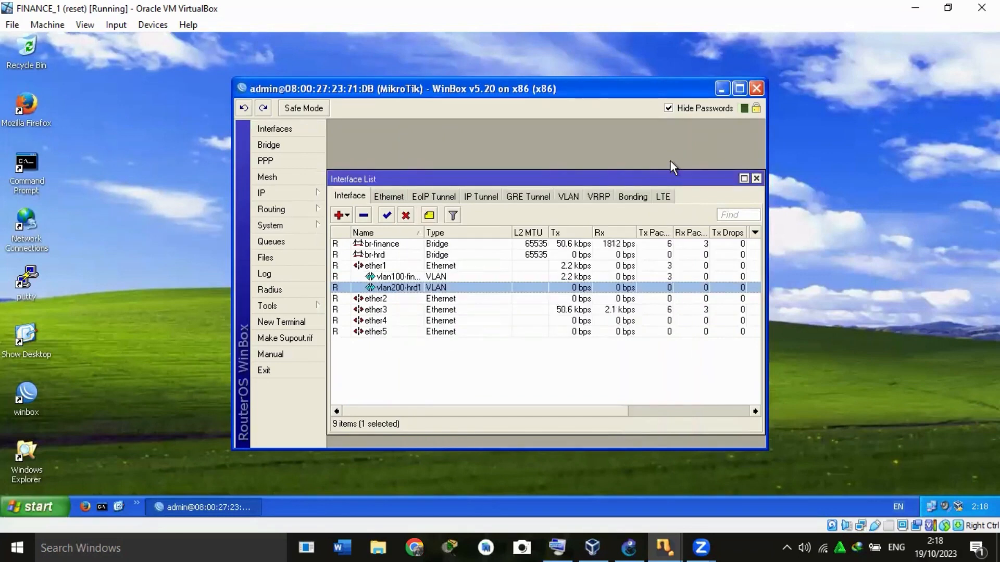
Review the general settings of the br-finance and br-hrd bridges on the FINANCE_1 side's MikroTik.
left_click(302, 145)
left_click(345, 179)
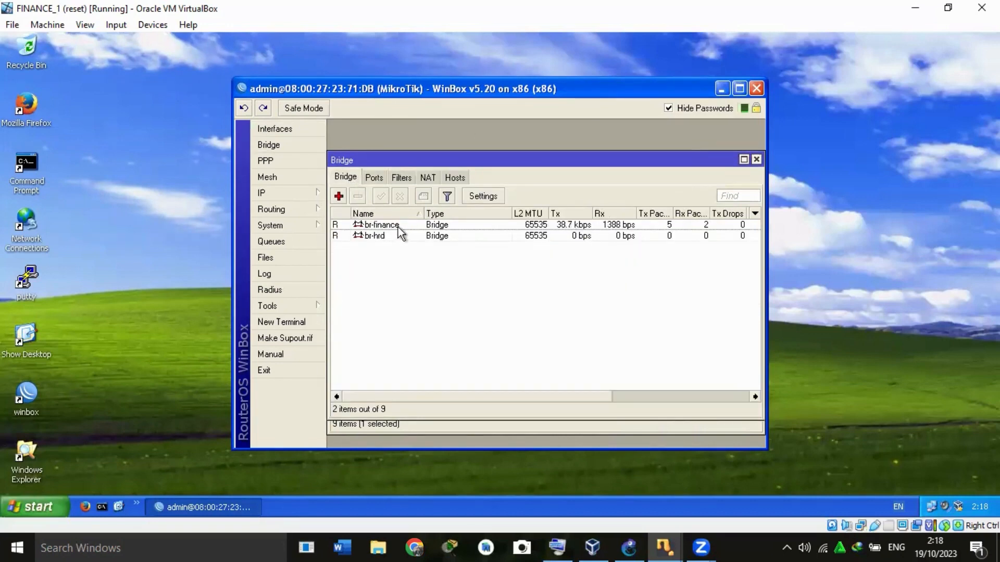
double_click(382, 225)
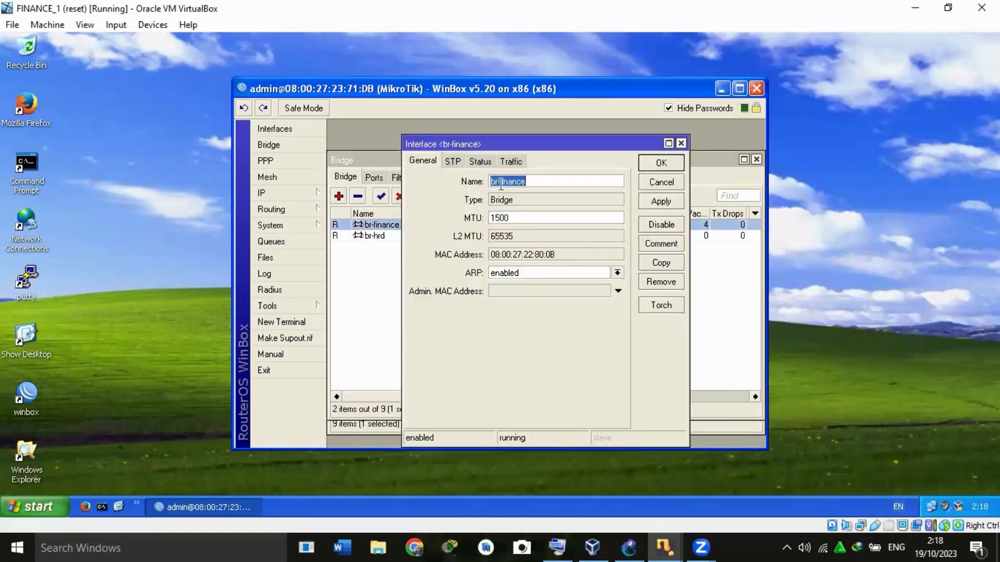
left_click(658, 163)
double_click(376, 235)
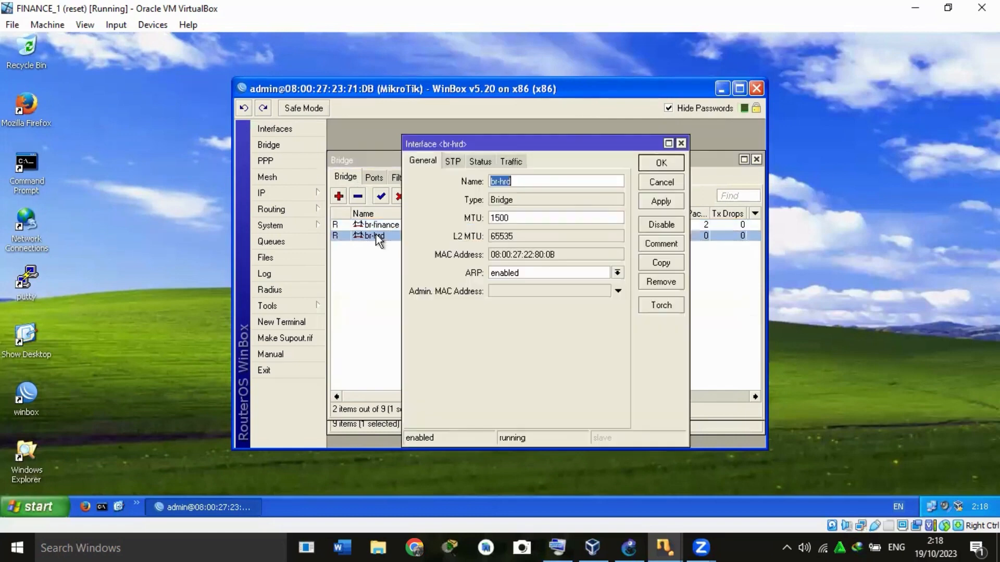
left_click(660, 163)
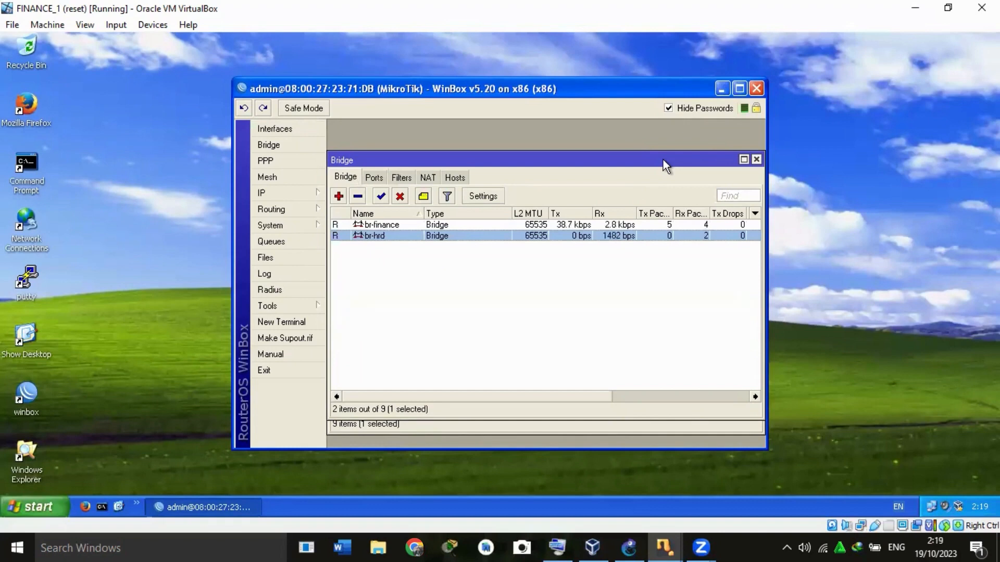
Inspect the bridge assignments of the ports vlan100-finance1, ether3, ether4 and vlan200-hrd1.
left_click(375, 178)
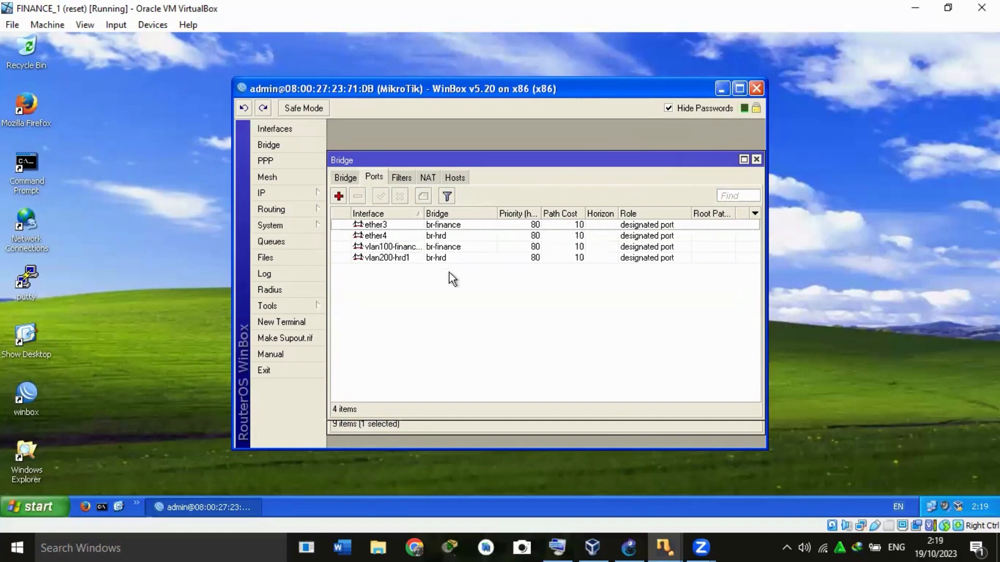
double_click(392, 247)
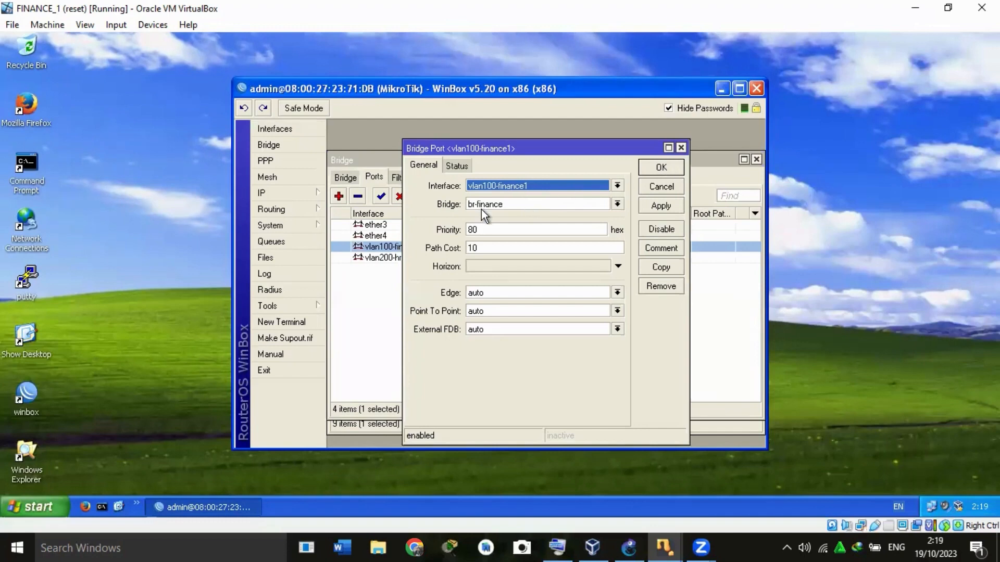
left_click(665, 168)
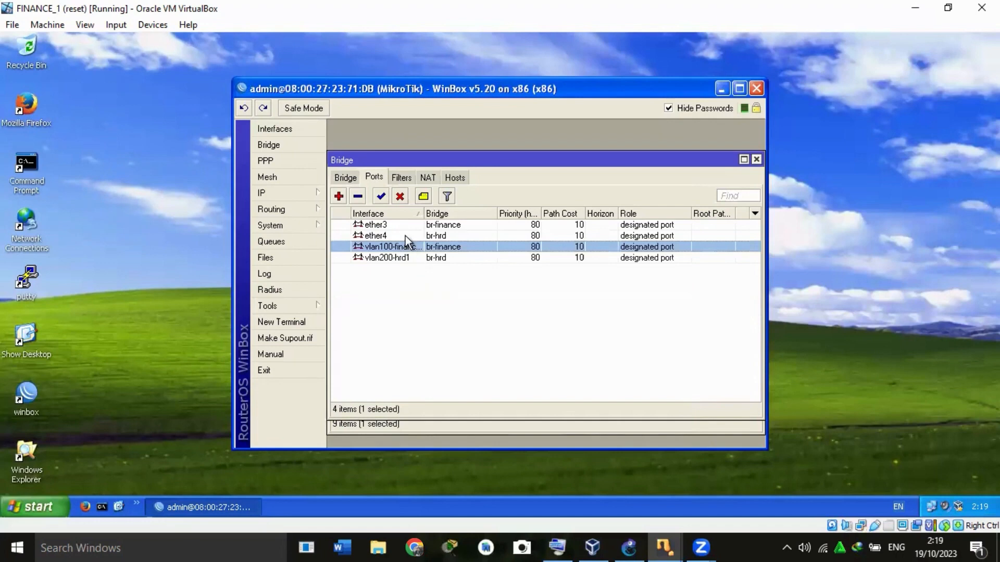
double_click(390, 223)
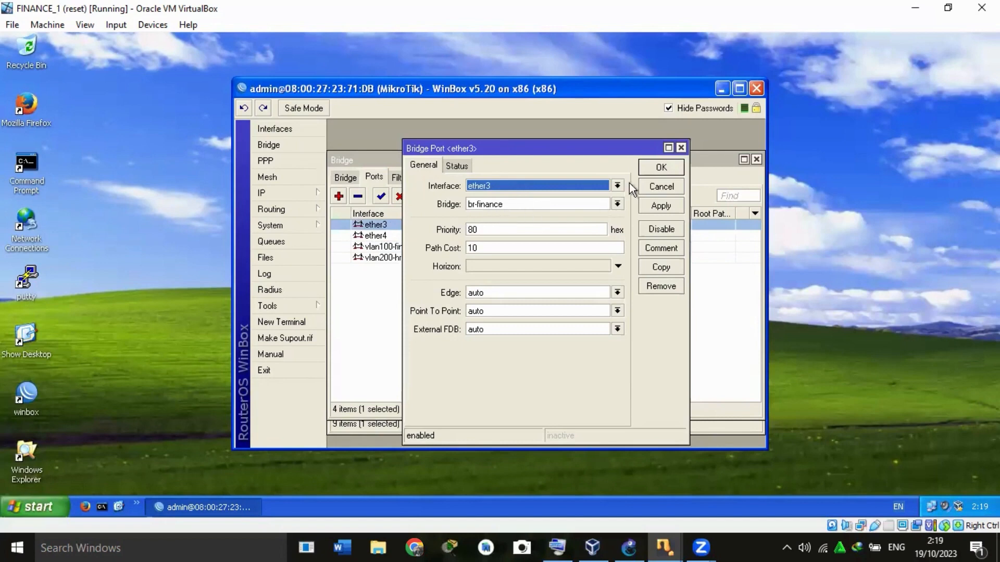
left_click(678, 165)
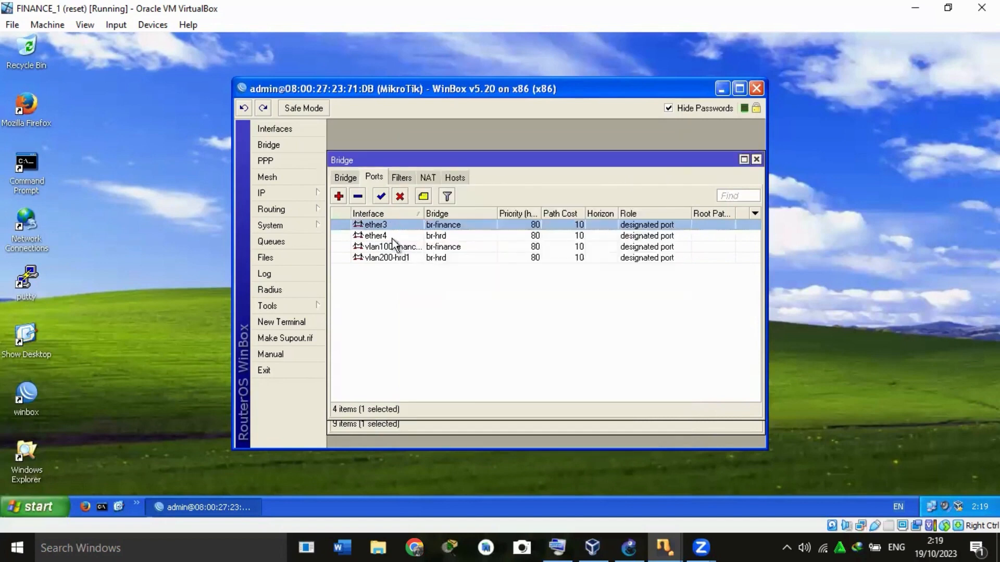
left_click(393, 238)
double_click(393, 239)
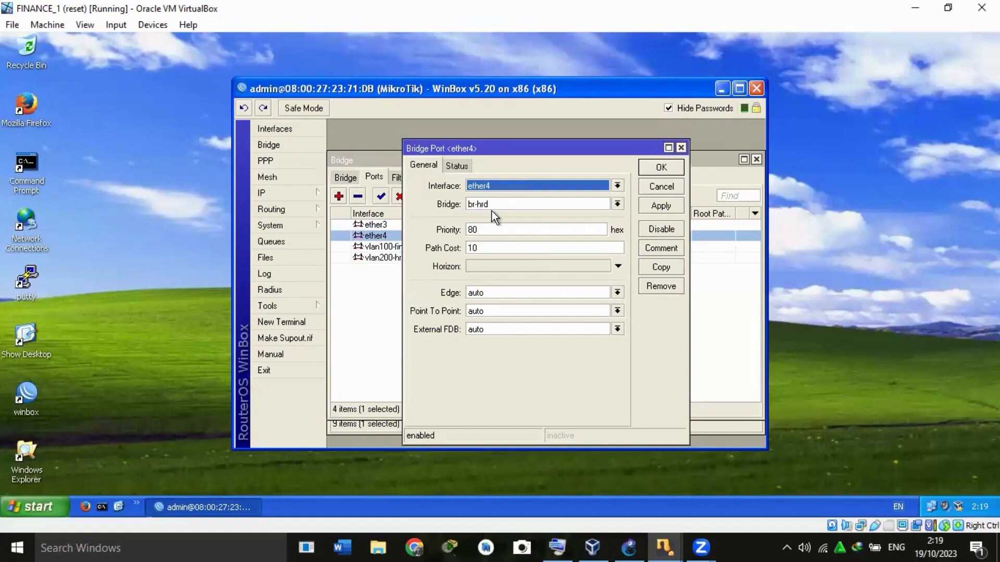
left_click(660, 168)
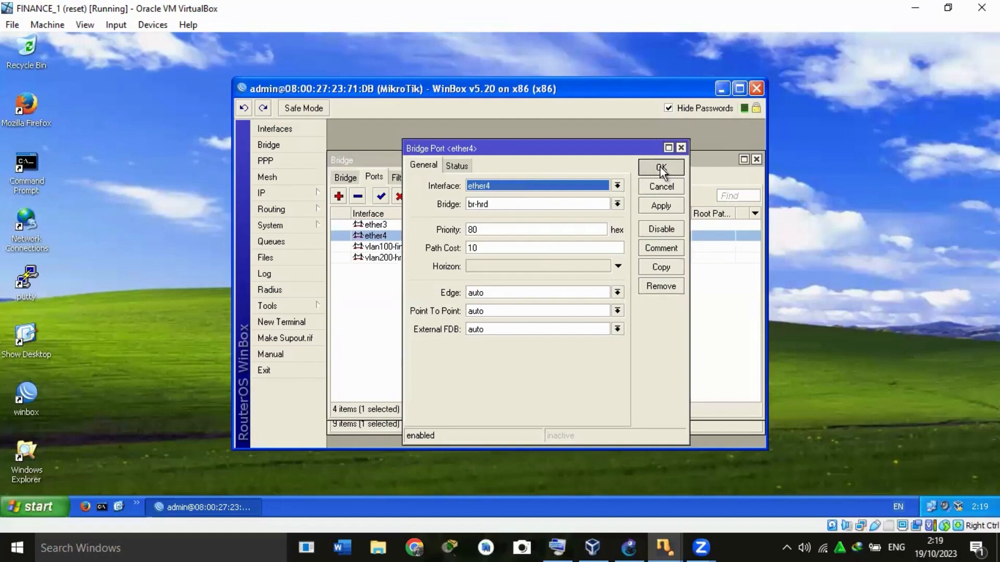
double_click(371, 256)
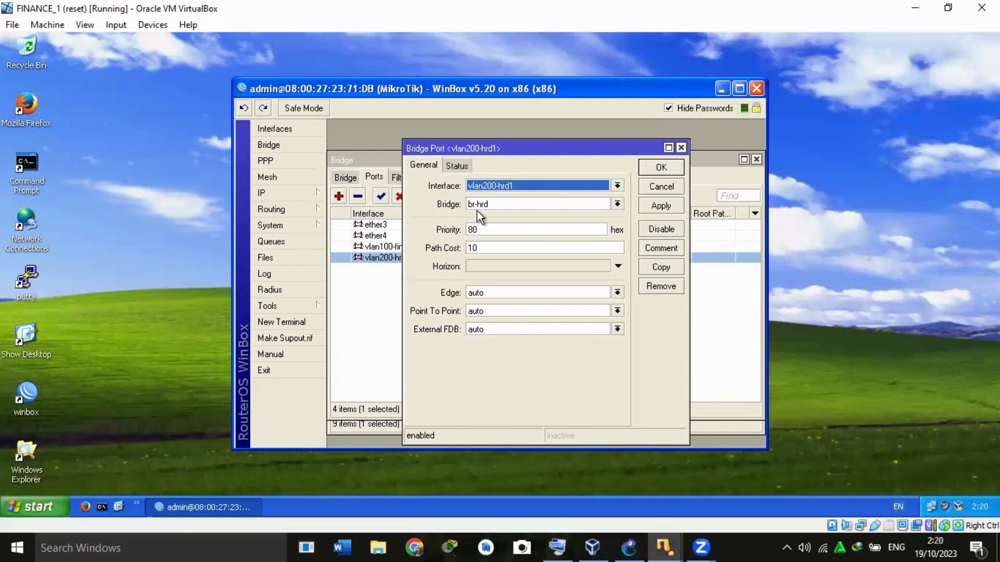
left_click(663, 166)
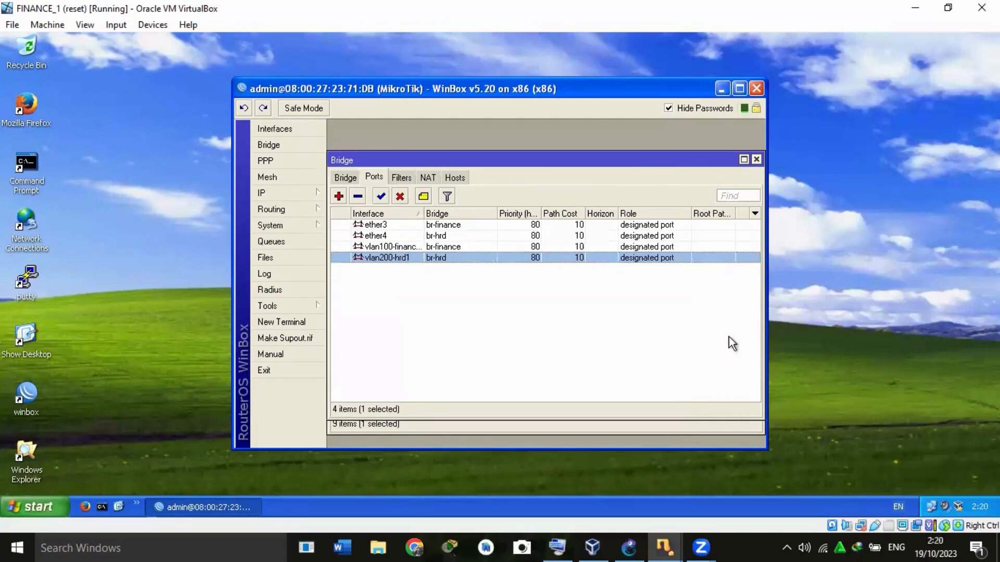
Switch to the FINANCE_2 virtual machine and connect WinBox to the MikroTik at 08:00:27:1B:CA:3E as admin.
mouse_move(657, 547)
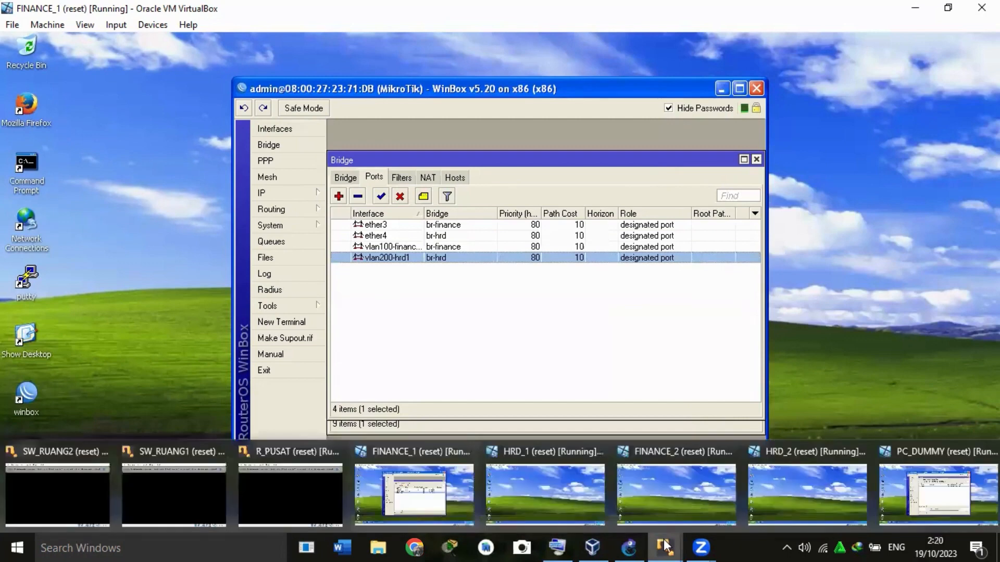
left_click(680, 504)
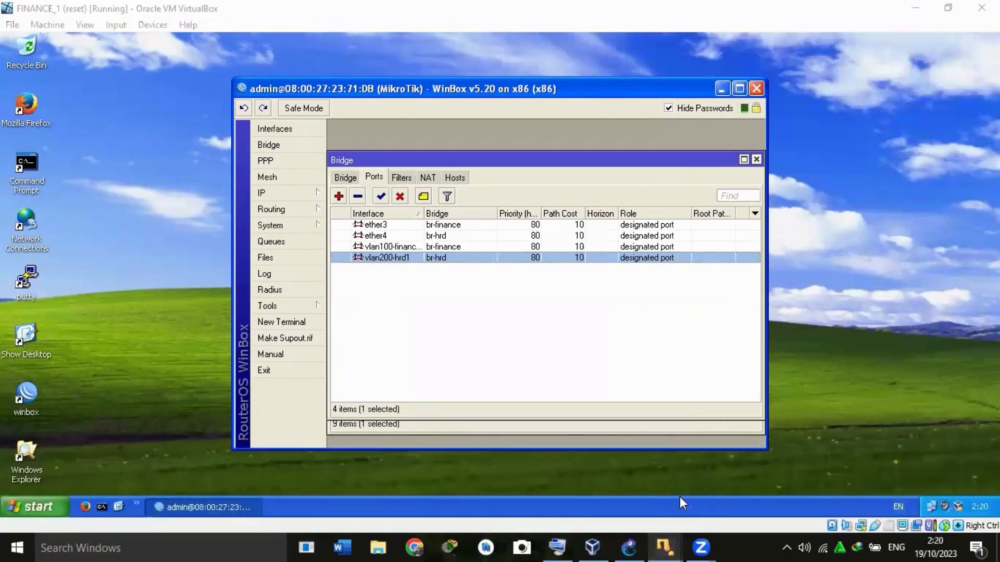
mouse_move(664, 546)
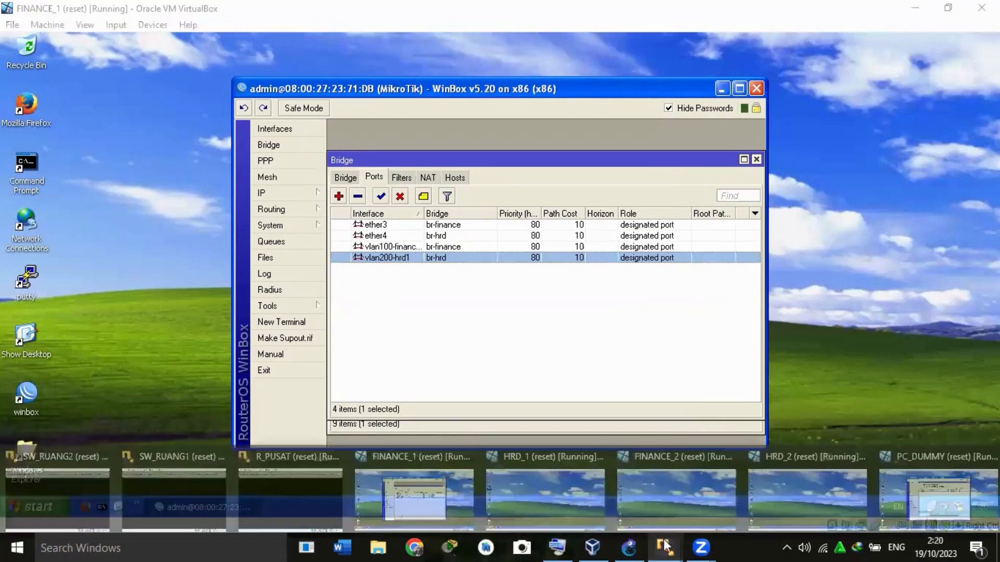
left_click(680, 504)
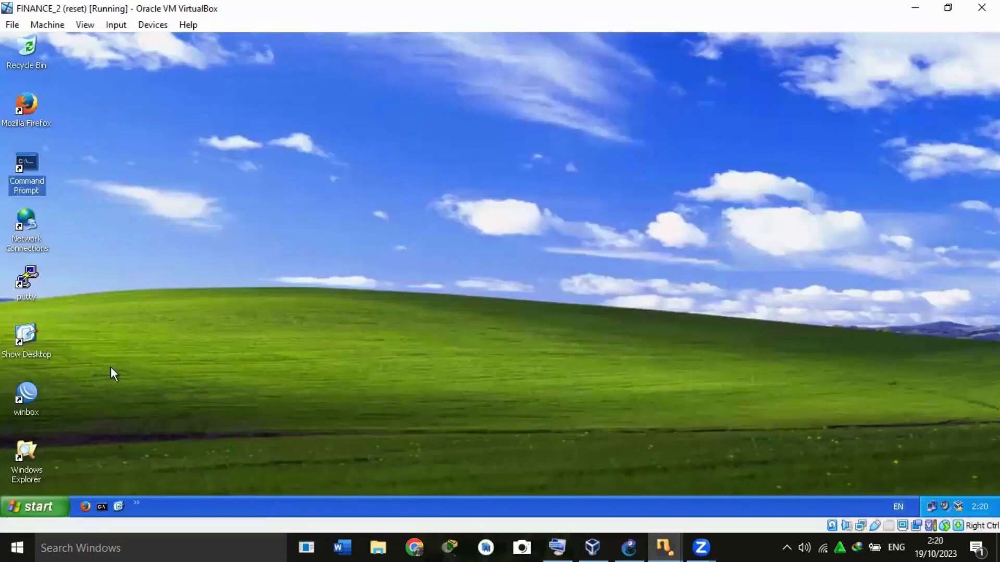
double_click(32, 408)
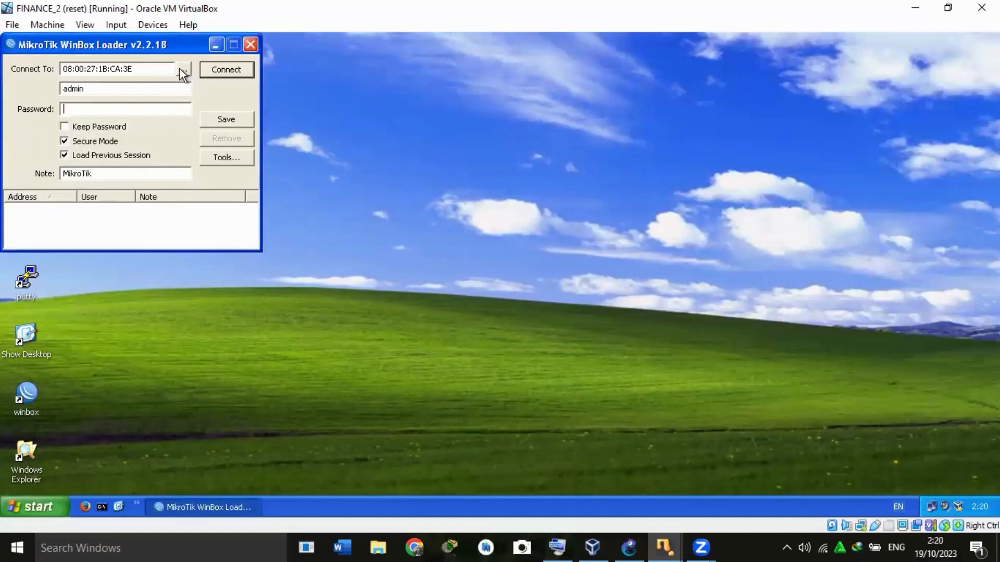
left_click(224, 70)
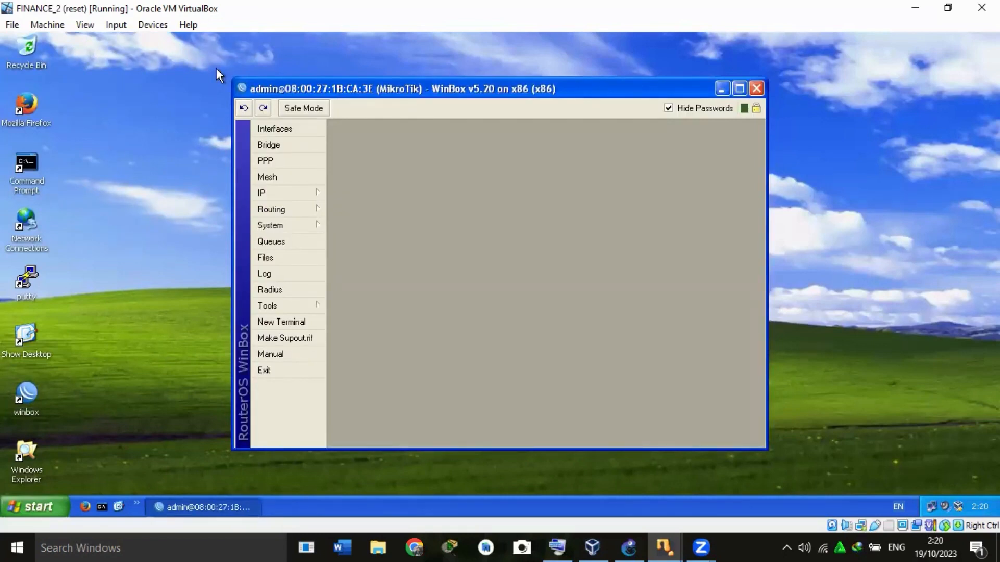
Open the interface list and examine the VLAN ID and parent interface of vlan100-finance2 and vlan200-hrd2.
left_click(277, 132)
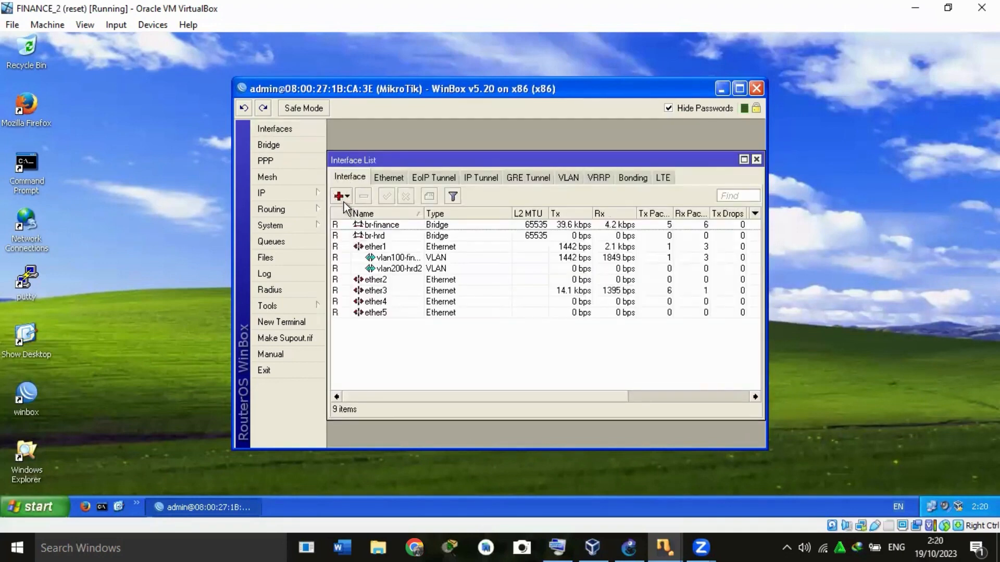
double_click(398, 259)
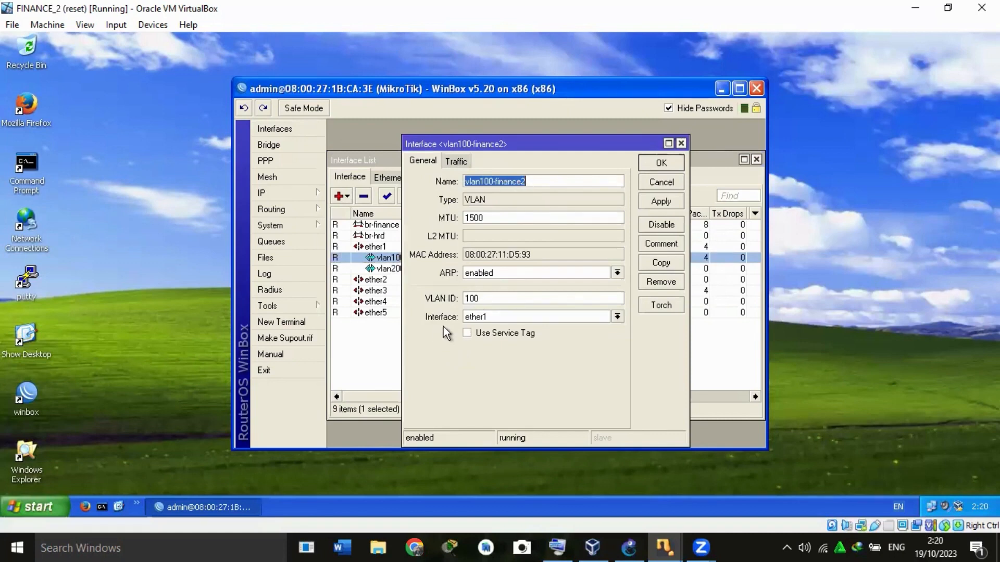
left_click(670, 166)
double_click(393, 269)
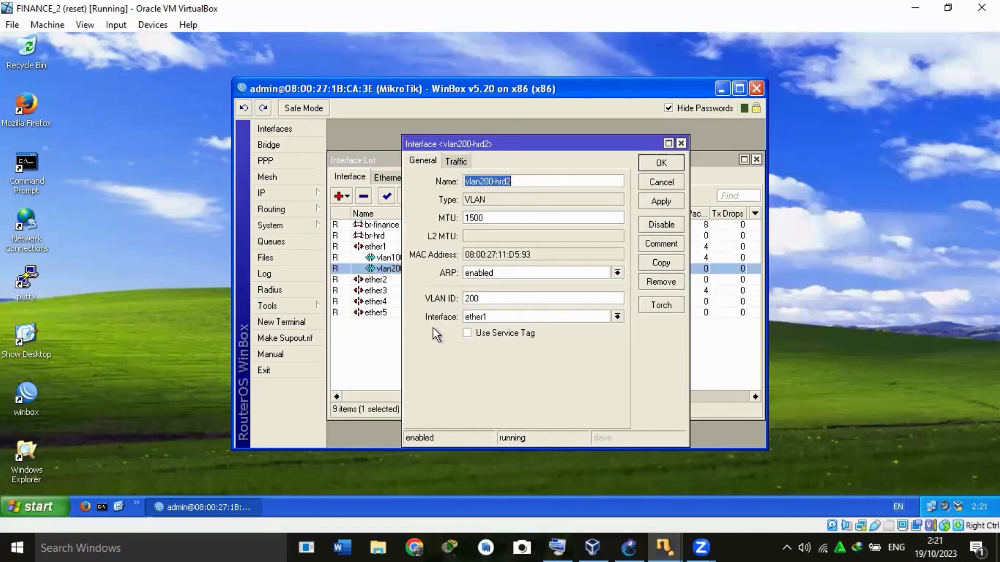
left_click(669, 163)
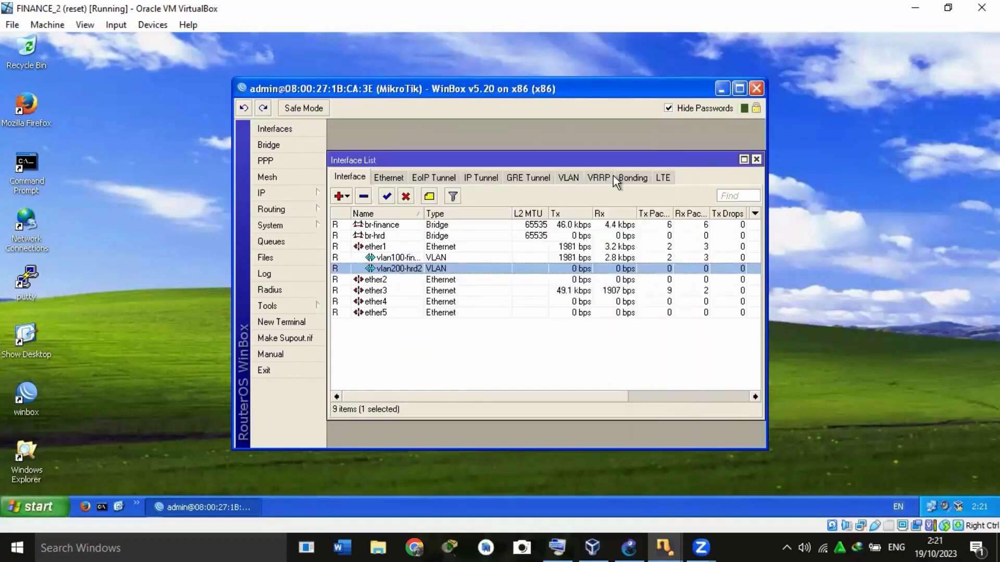
Review the general settings of the br-finance and br-hrd bridges on the MikroTik reached from FINANCE_2.
left_click(292, 143)
left_click(345, 196)
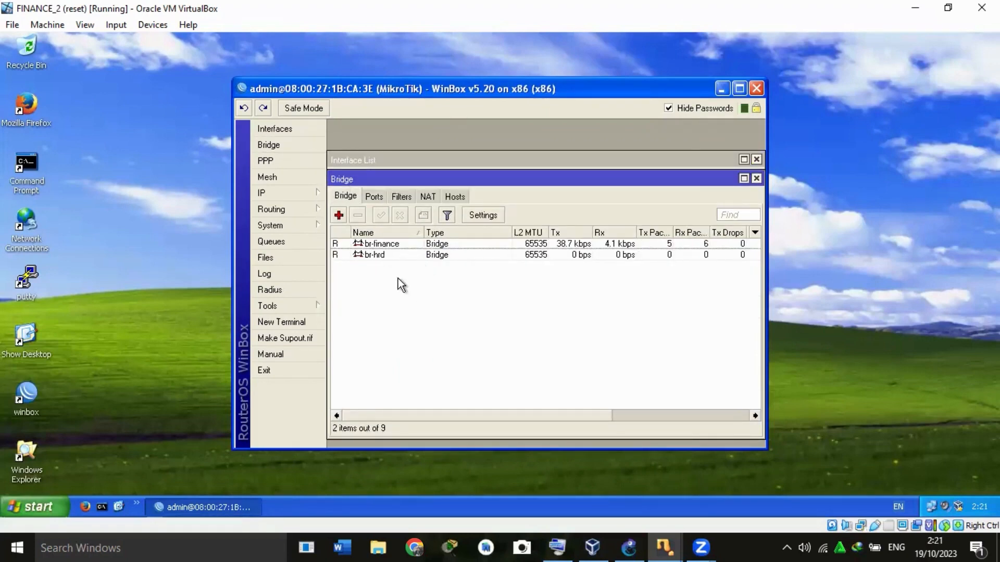
double_click(382, 244)
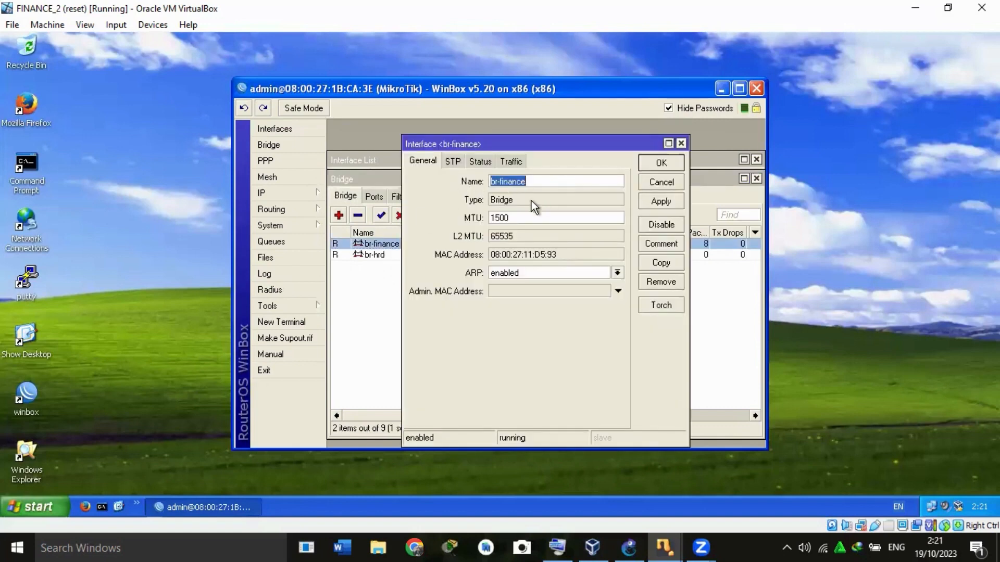
left_click(660, 163)
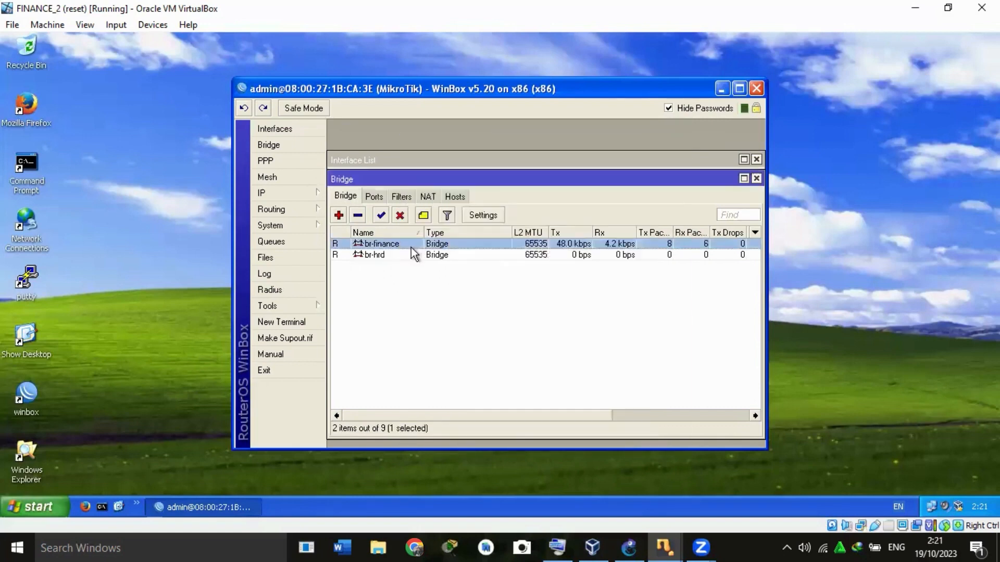
double_click(378, 255)
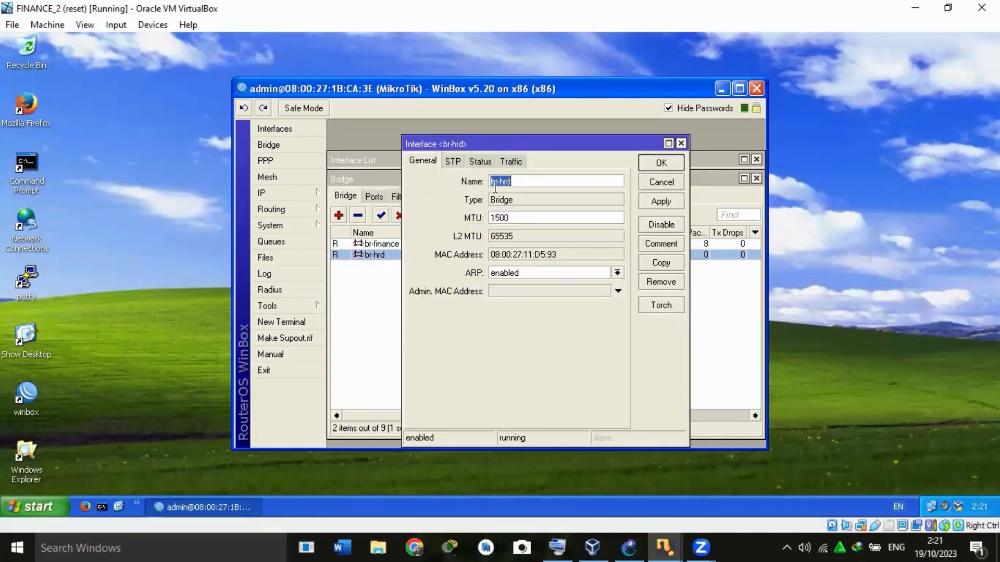
left_click(662, 163)
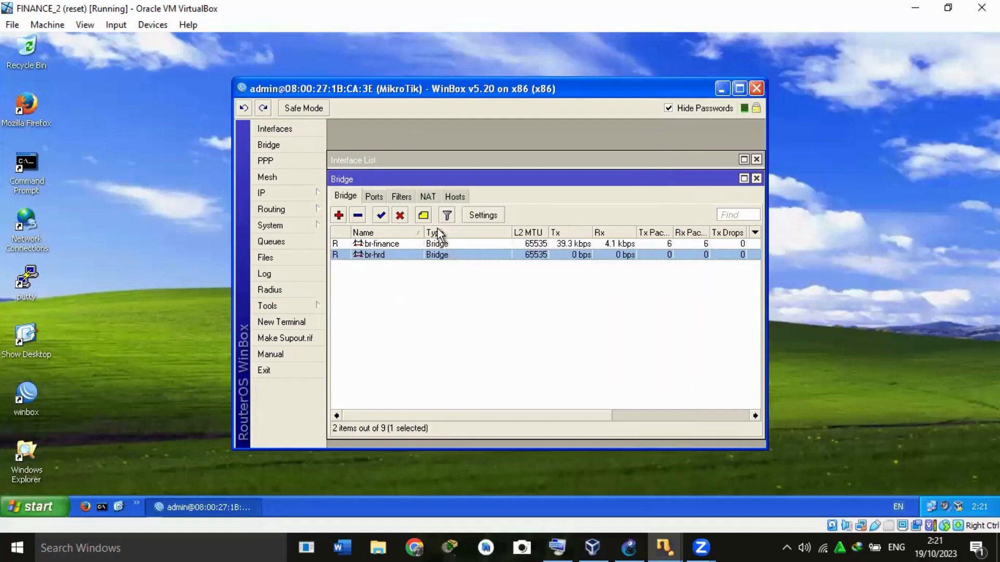
Inspect the bridge assignments of the ports ether3, ether4, vlan100-finance2 and vlan200-hrd2.
left_click(375, 198)
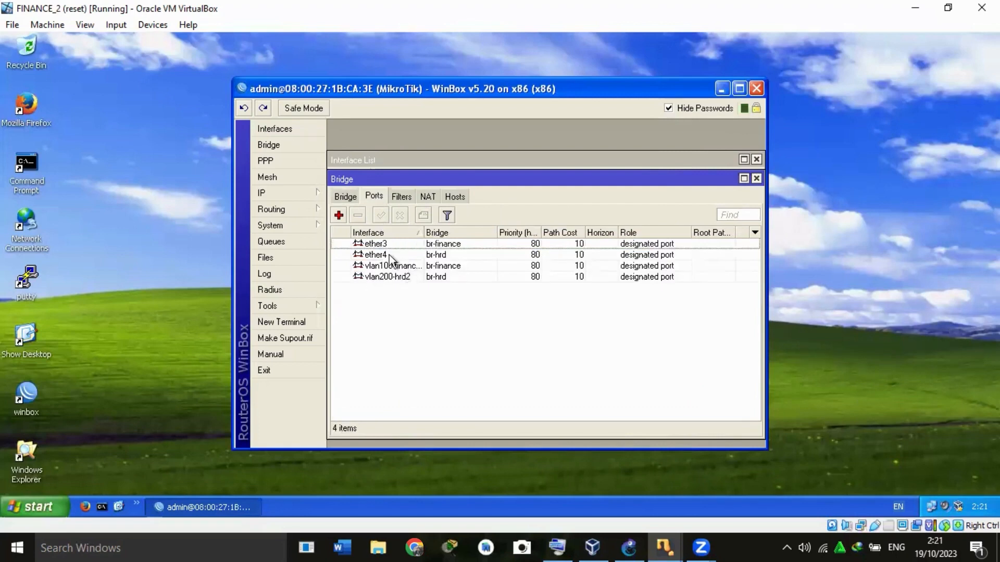
double_click(377, 245)
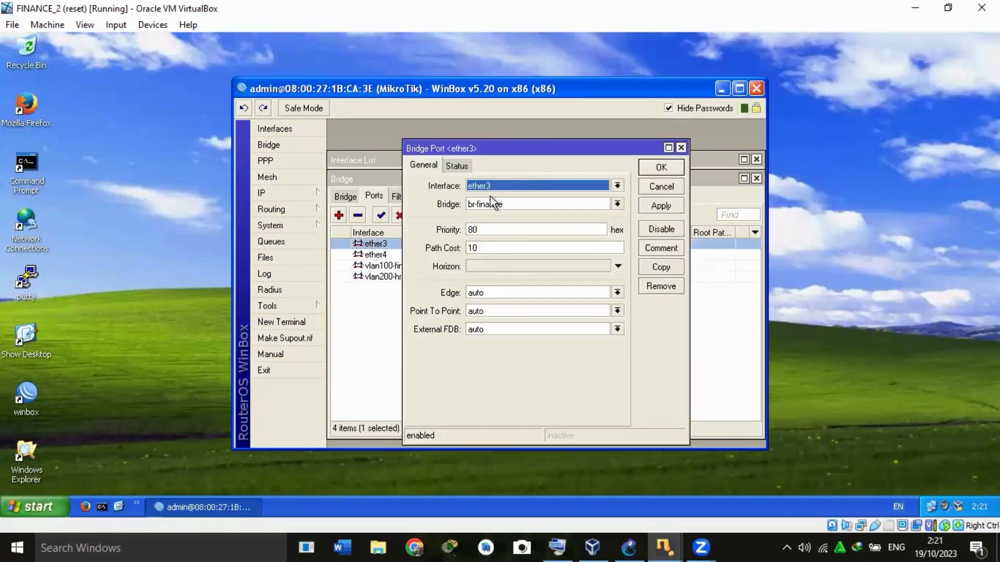
left_click(660, 167)
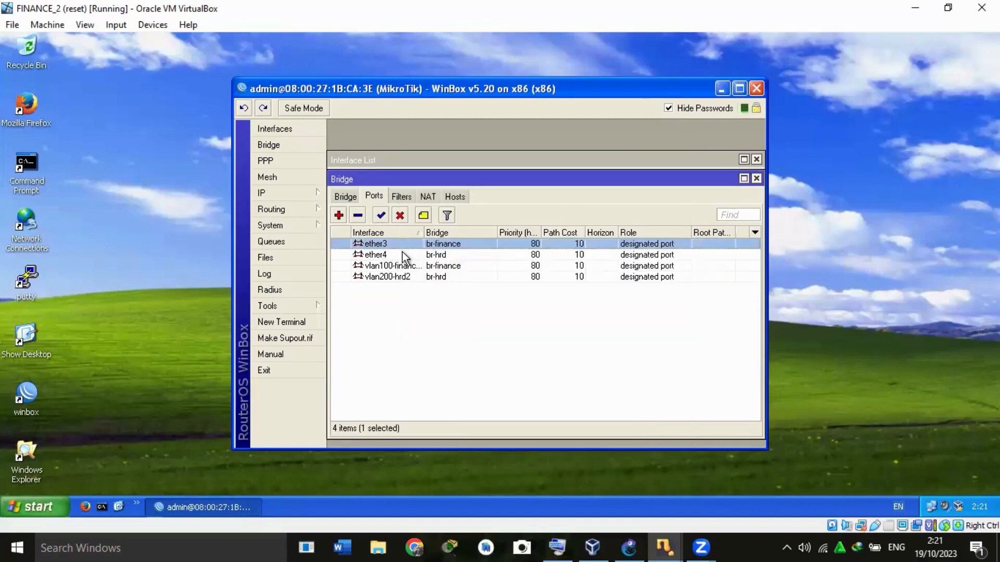
double_click(402, 254)
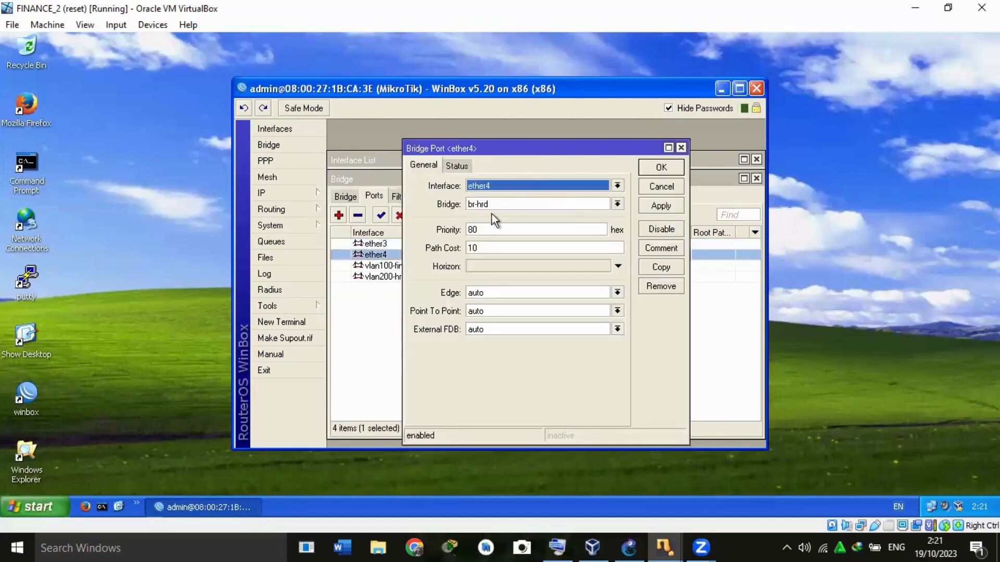
left_click(670, 169)
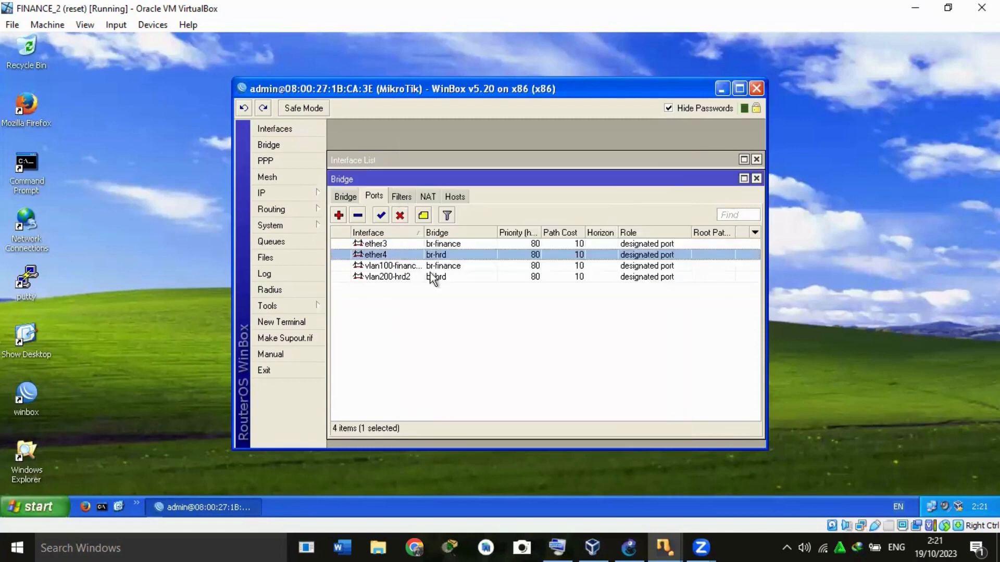
left_click(410, 267)
double_click(410, 266)
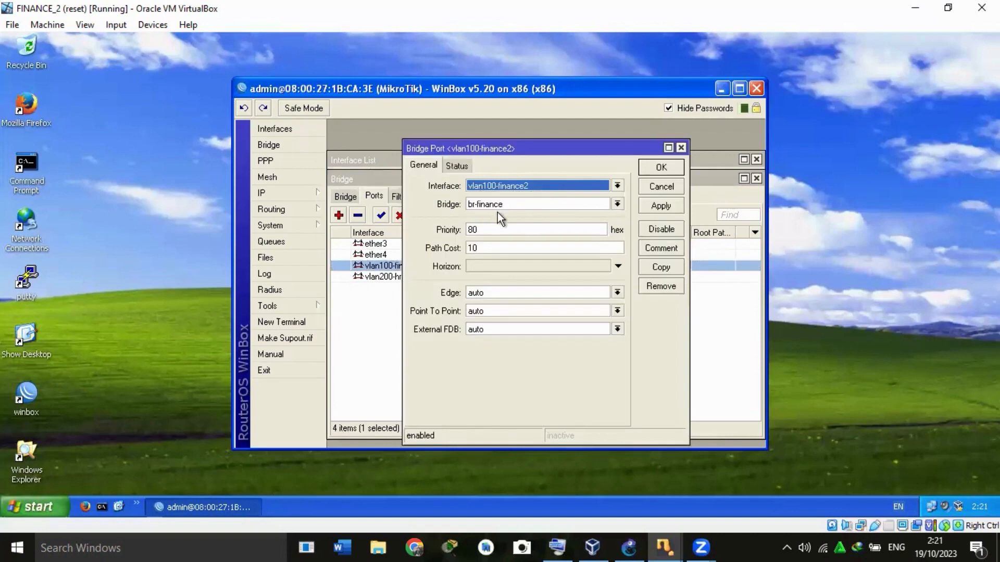
left_click(665, 169)
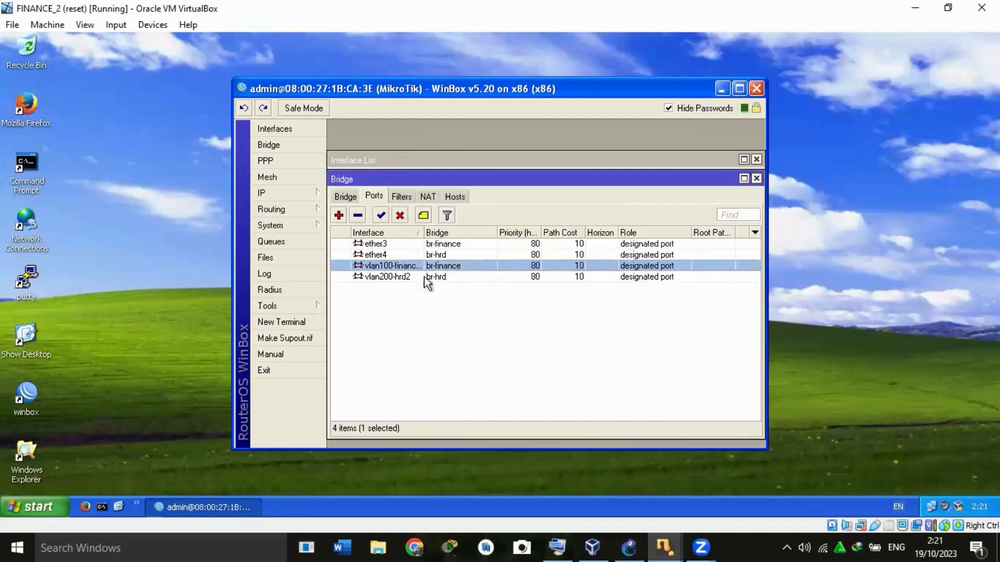
double_click(407, 278)
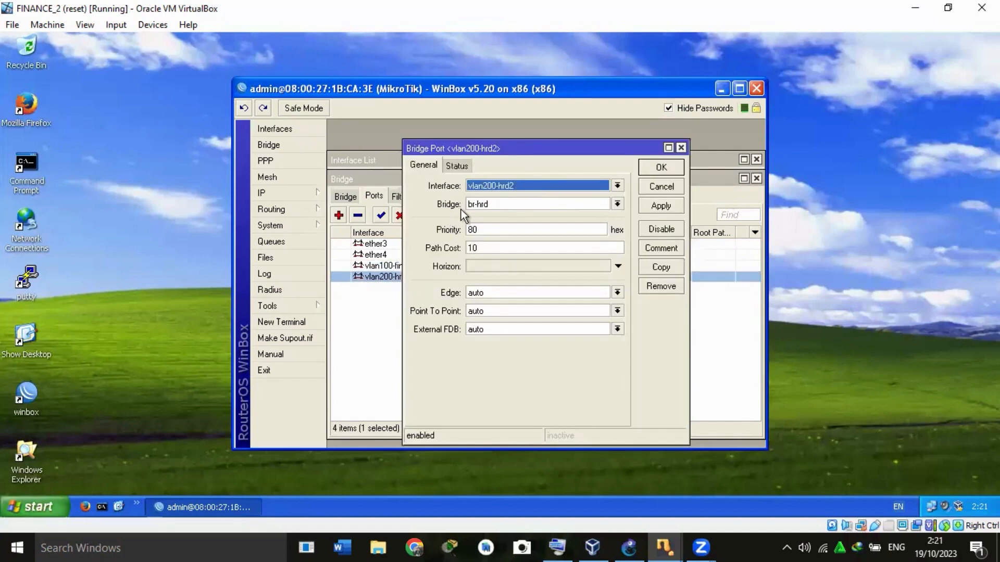
left_click(673, 164)
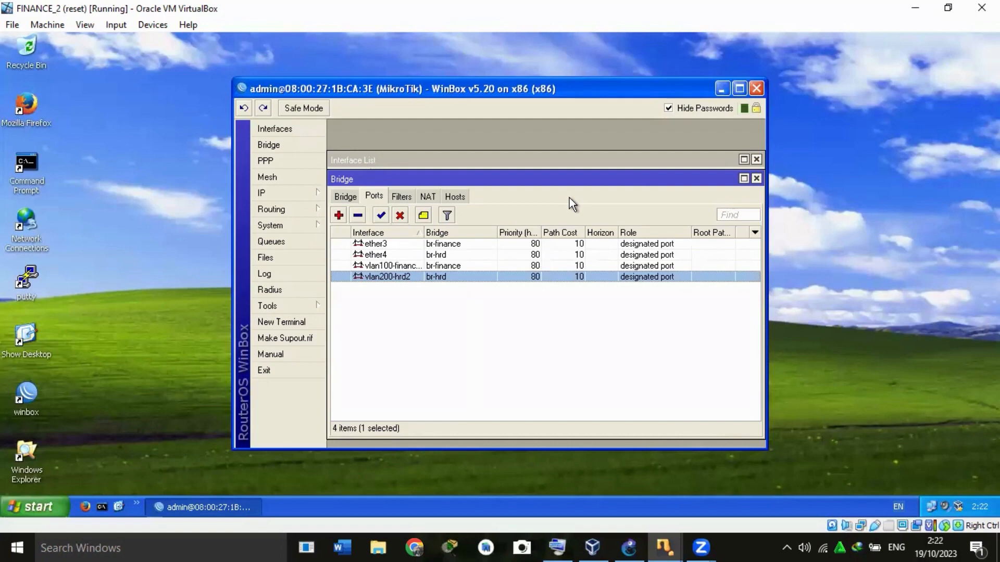
Close the WinBox session on FINANCE_2, then switch to the FINANCE_1 virtual machine and close its WinBox session.
left_click(757, 89)
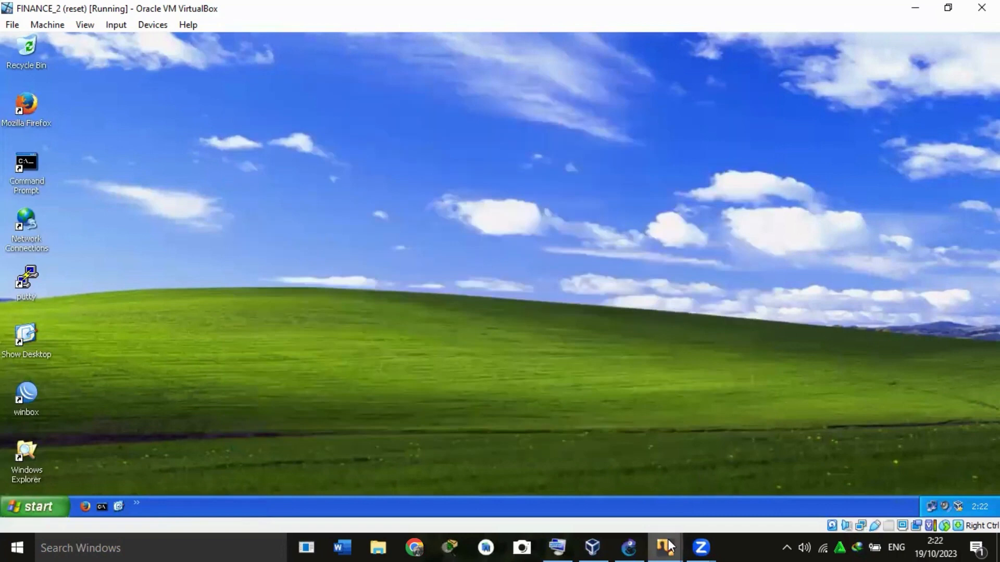
mouse_move(667, 547)
left_click(389, 498)
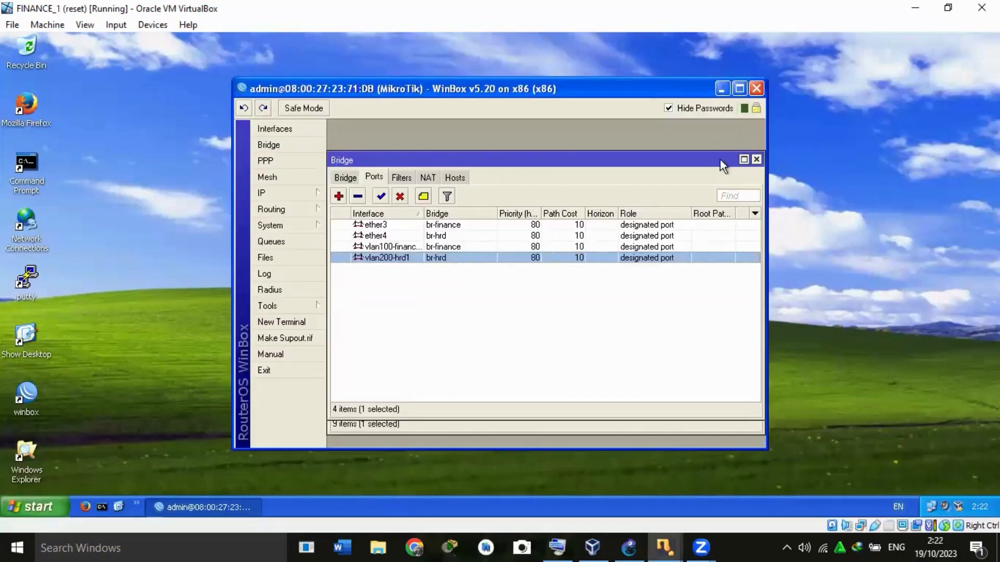
left_click(756, 160)
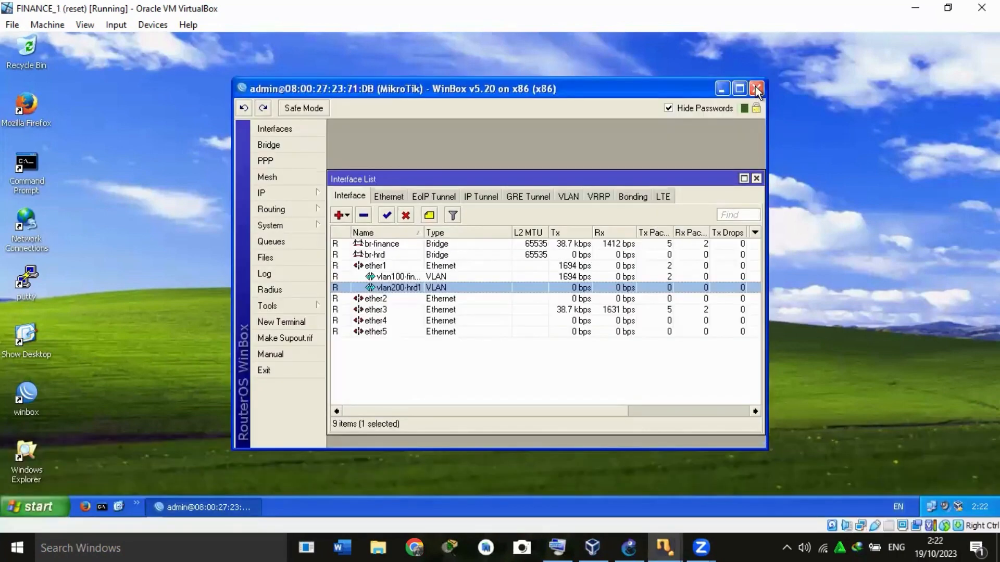
left_click(757, 89)
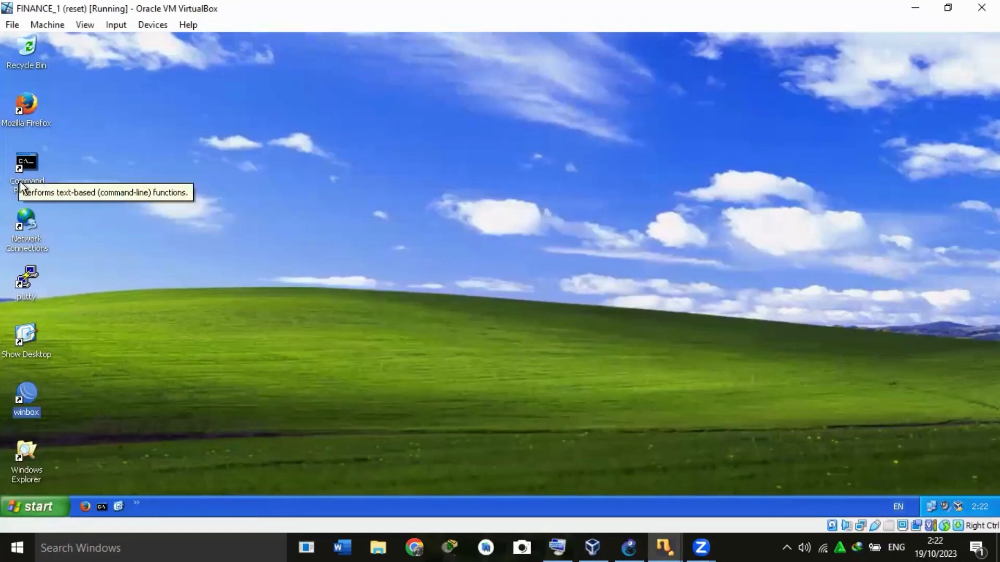
Open a Command Prompt on FINANCE_1 and run ipconfig to check its IP configuration.
double_click(26, 168)
type("ipconfig")
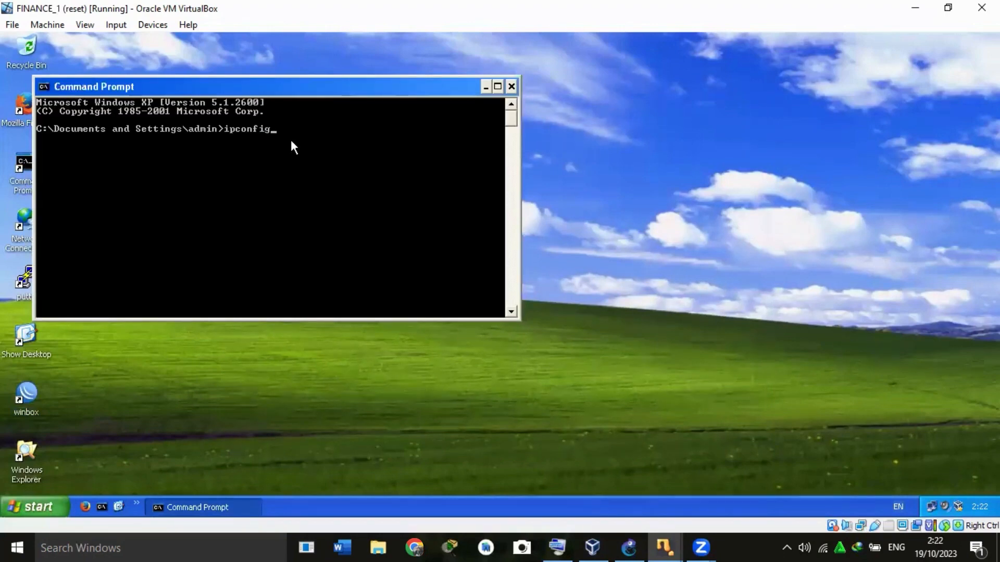
key("Return")
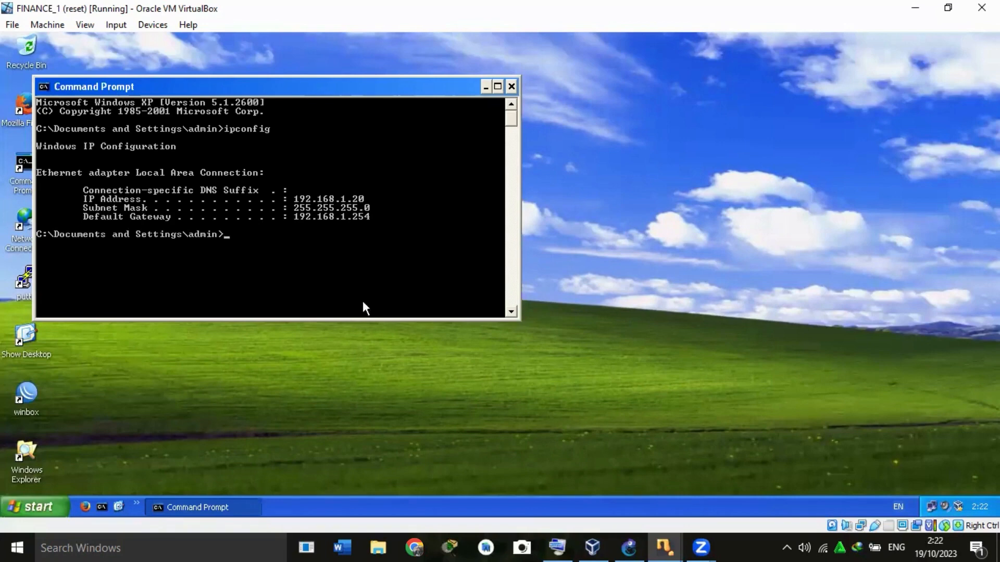
Switch to the HRD_1 virtual machine, check its IP configuration with ipconfig and close the Command Prompt.
mouse_move(673, 543)
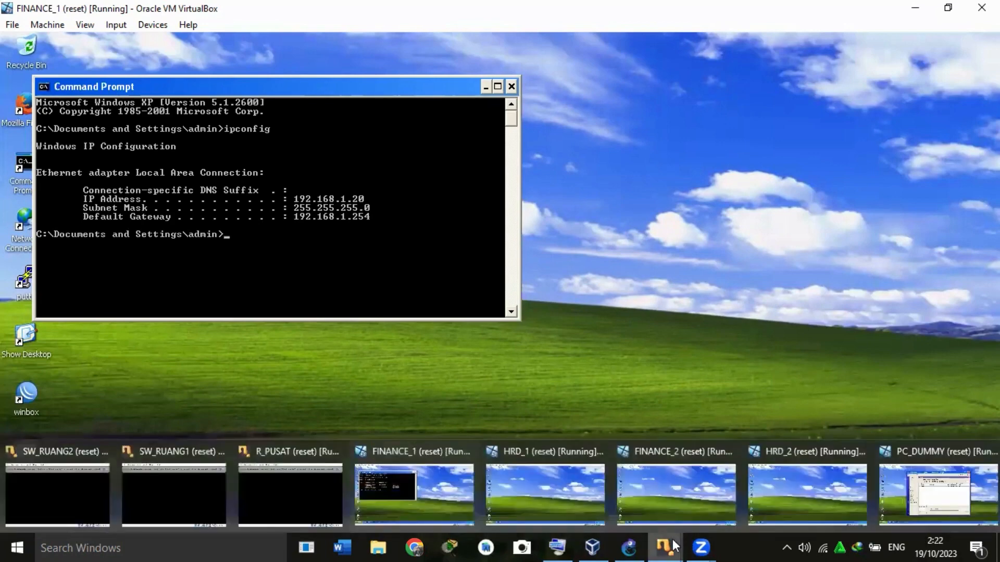
left_click(565, 507)
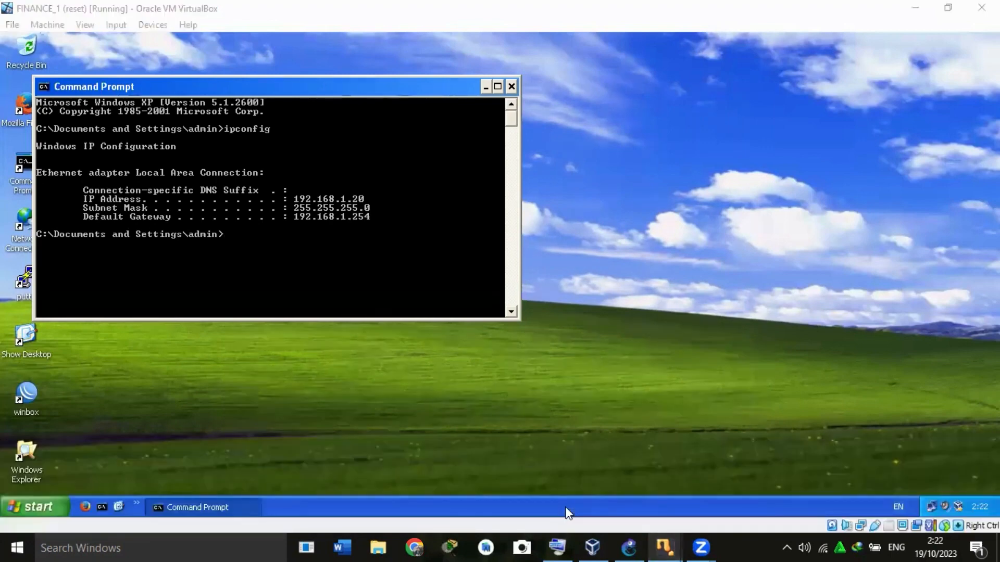
mouse_move(666, 546)
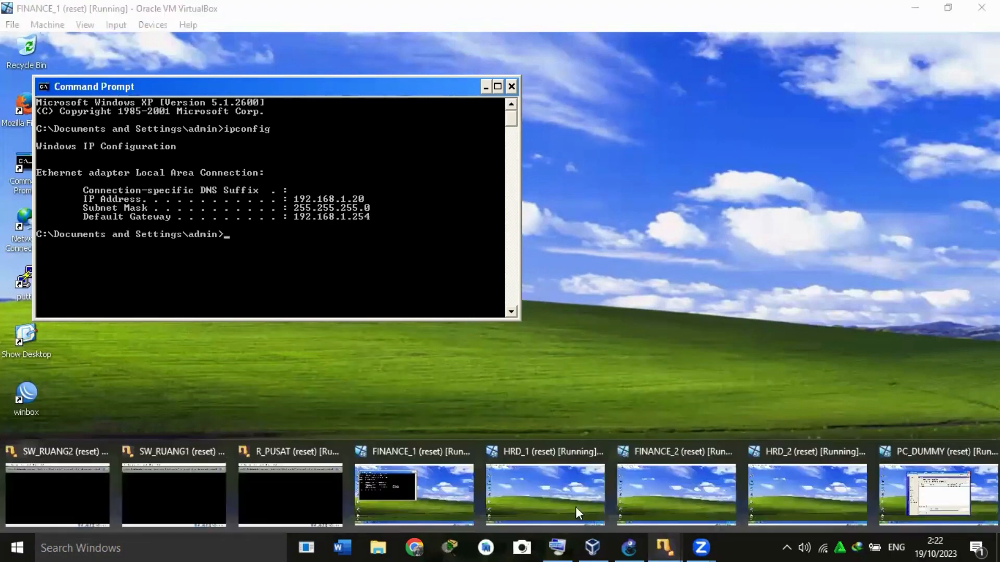
left_click(545, 490)
double_click(18, 180)
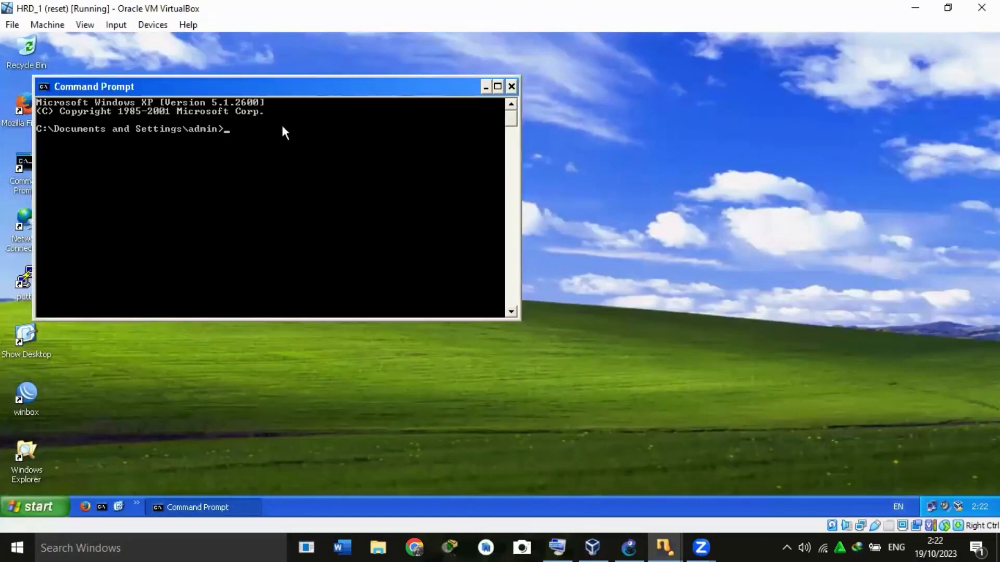
type("ipconfig")
key("Return")
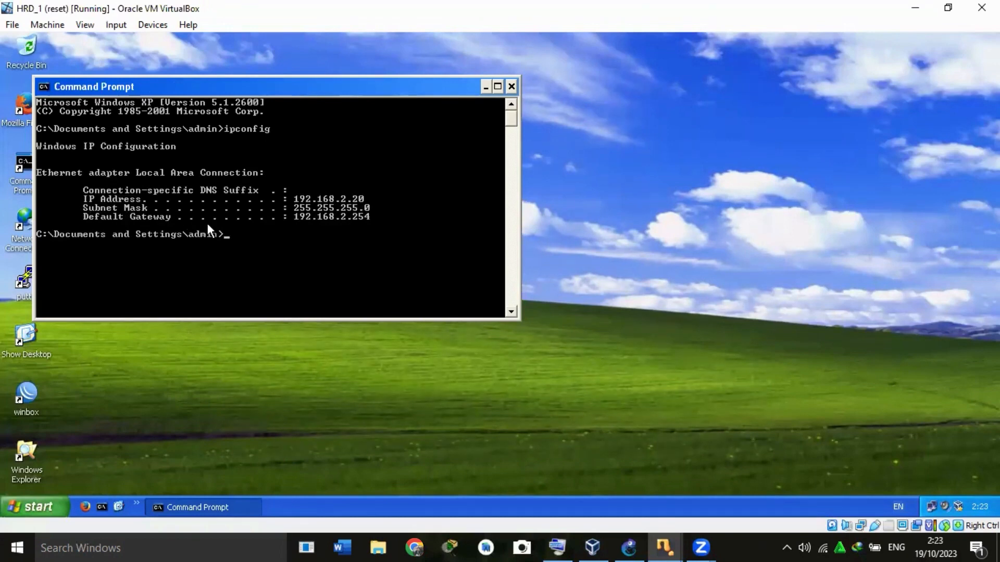
left_click(512, 87)
Switch to the FINANCE_2 virtual machine, check its IP configuration with ipconfig and close the Command Prompt.
mouse_move(676, 539)
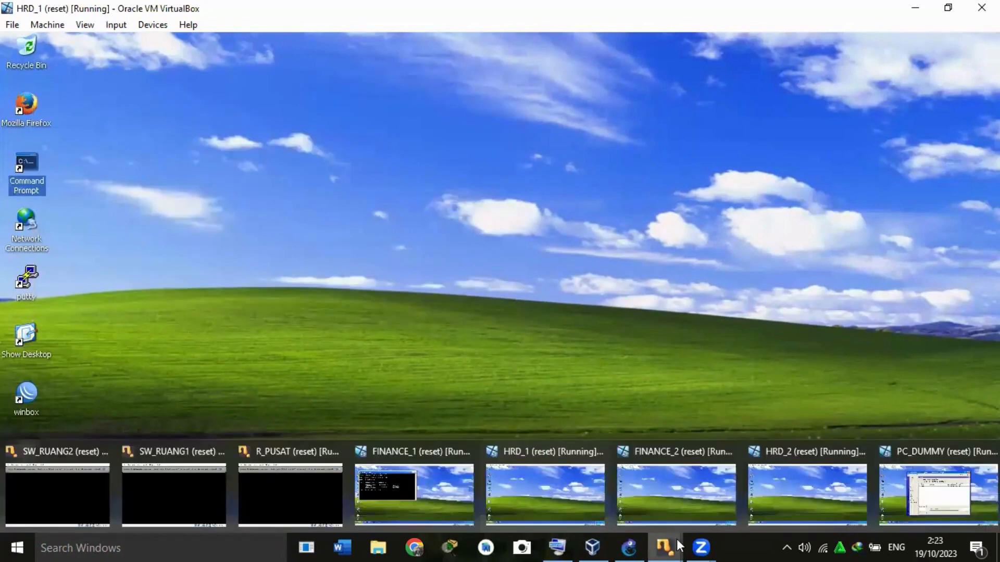
left_click(670, 504)
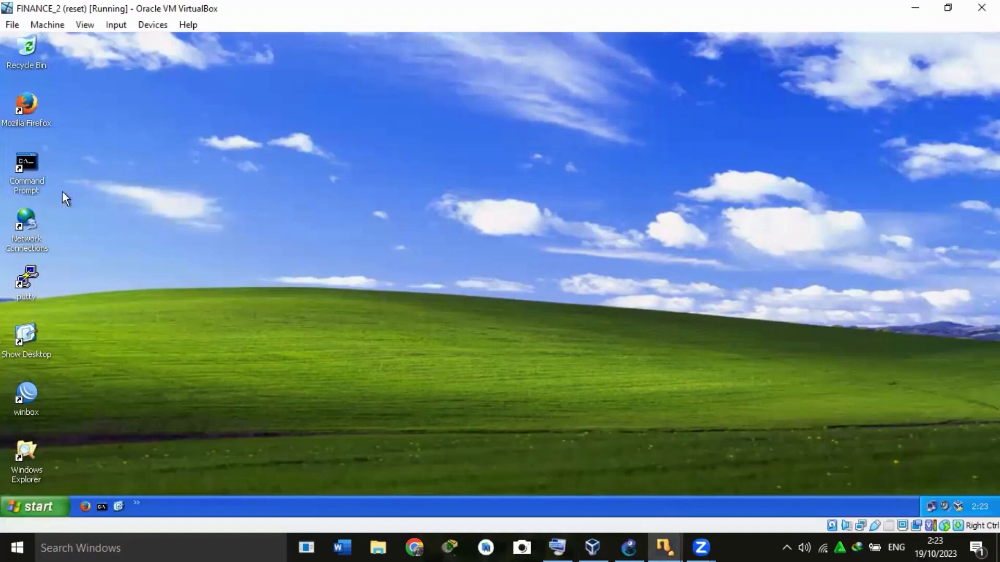
double_click(27, 182)
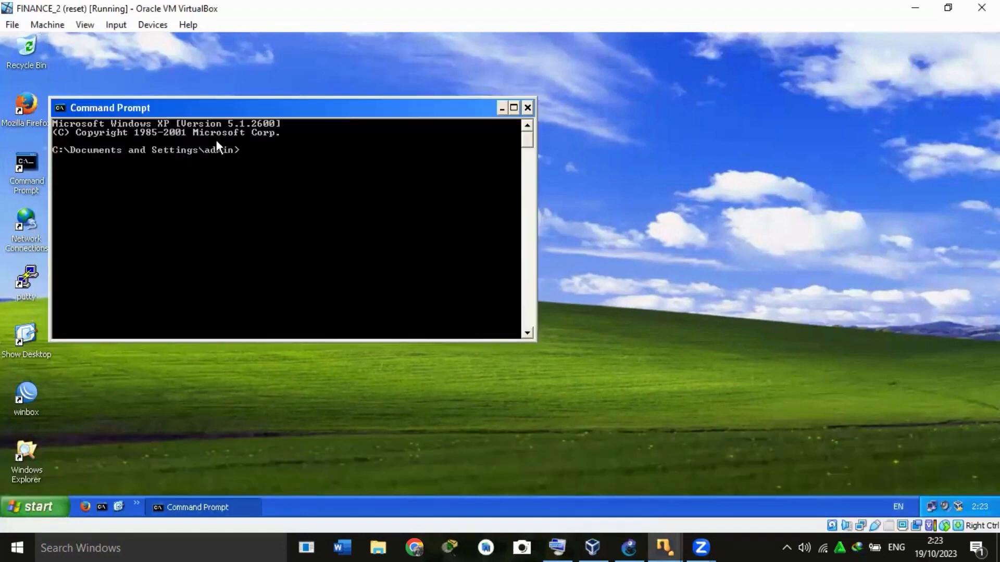
type("ipconfig")
key("Return")
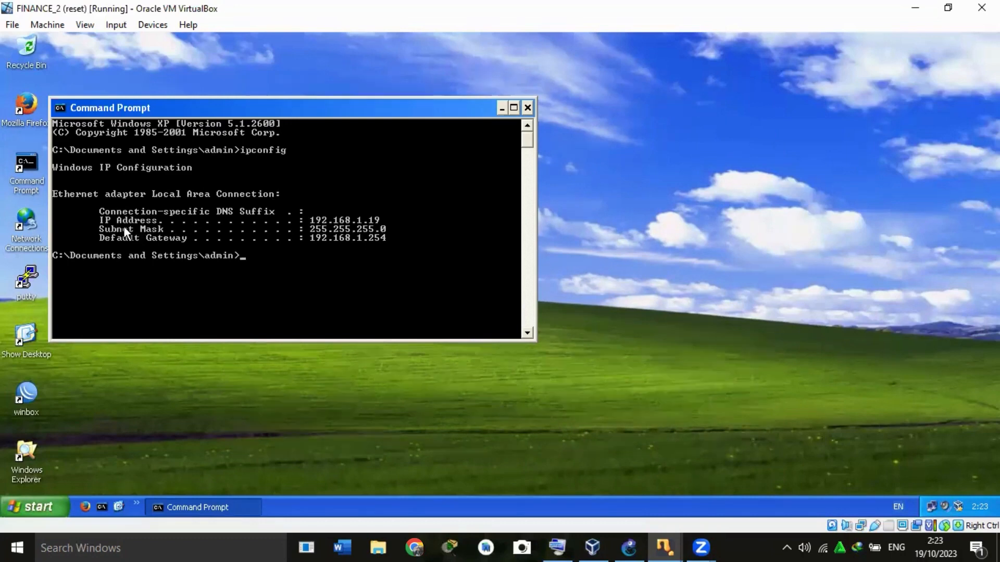
left_click(528, 108)
Switch to the HRD_2 virtual machine, check its IP configuration with ipconfig and close the Command Prompt.
left_click(678, 539)
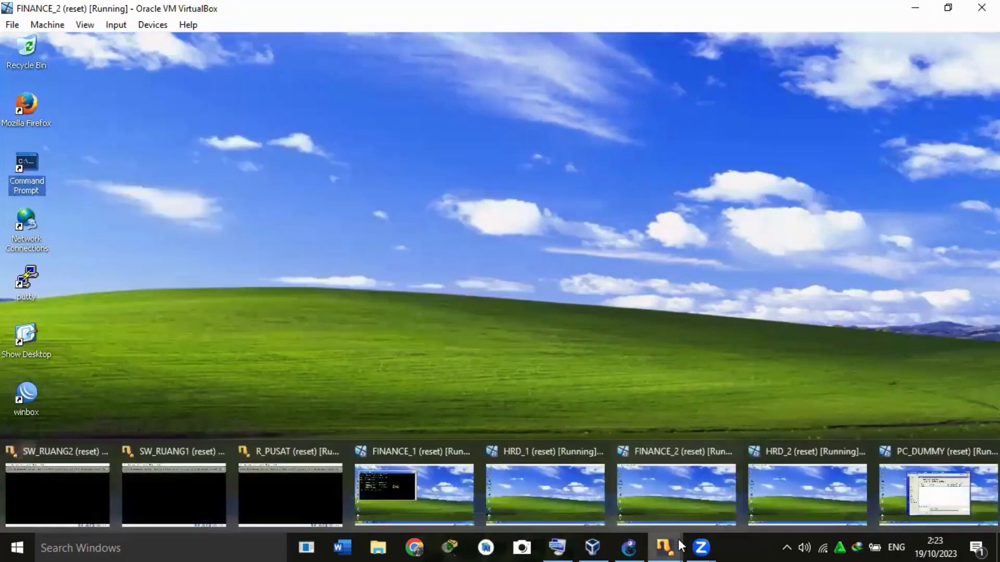
left_click(799, 492)
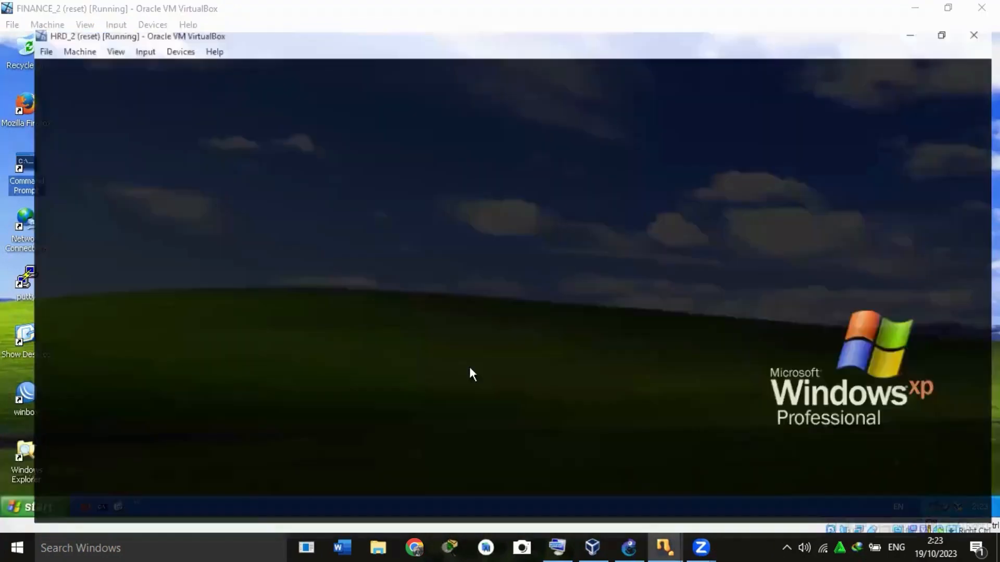
double_click(22, 186)
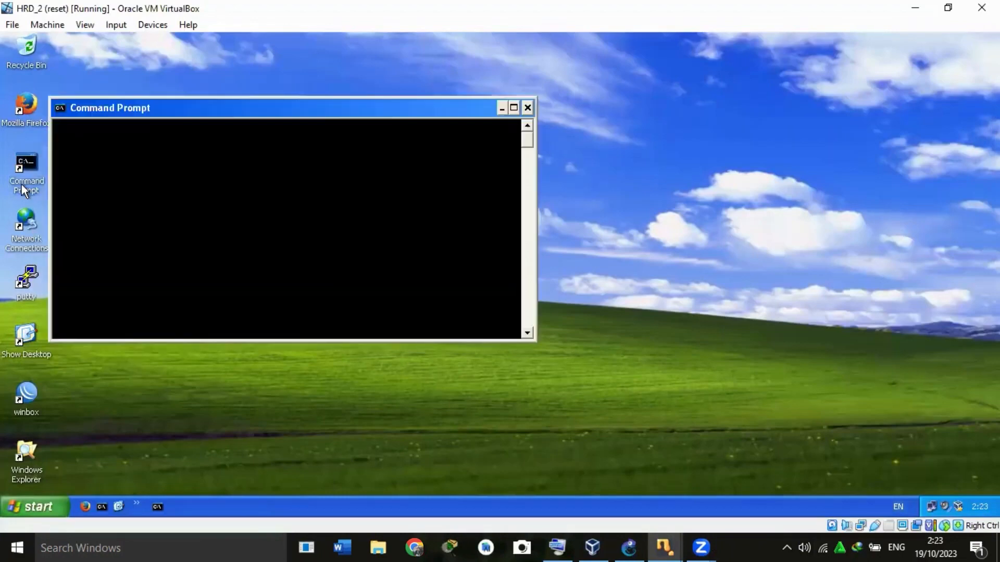
type("ip")
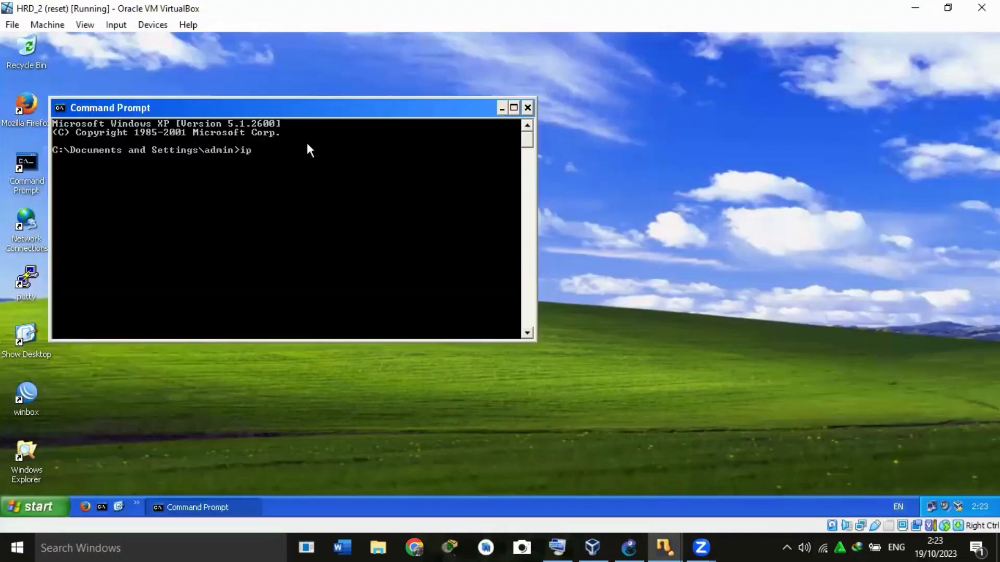
type("config")
key("Return")
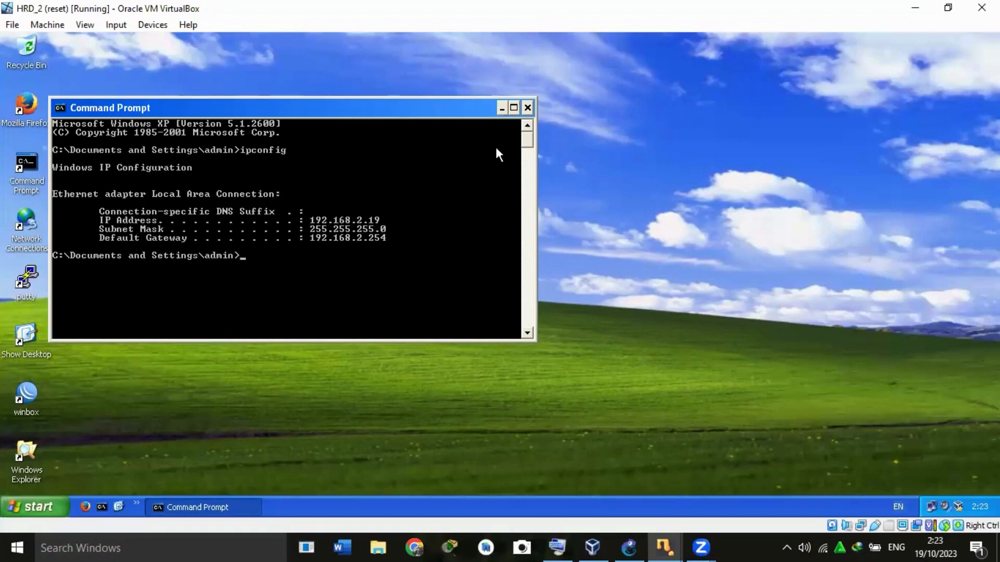
left_click(529, 106)
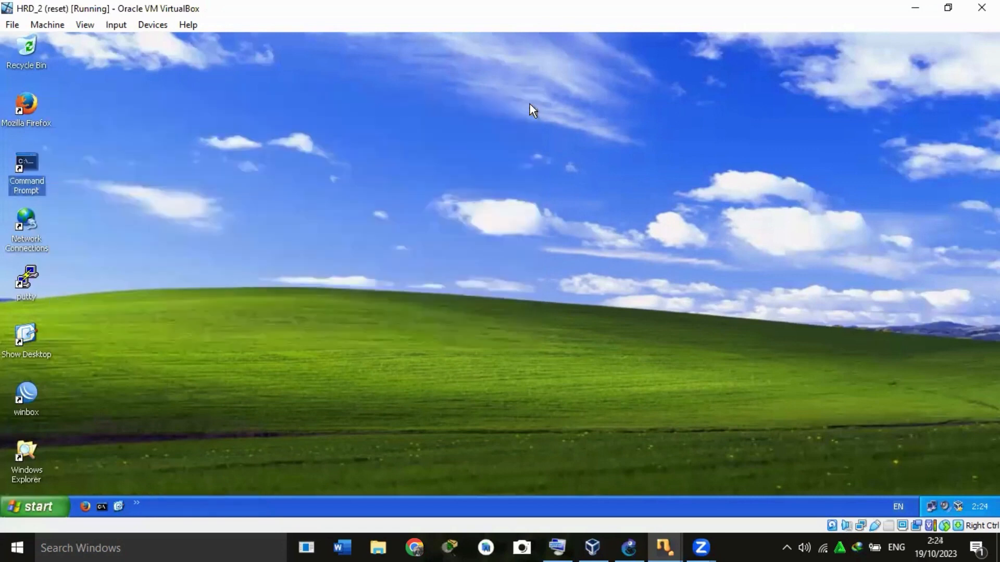